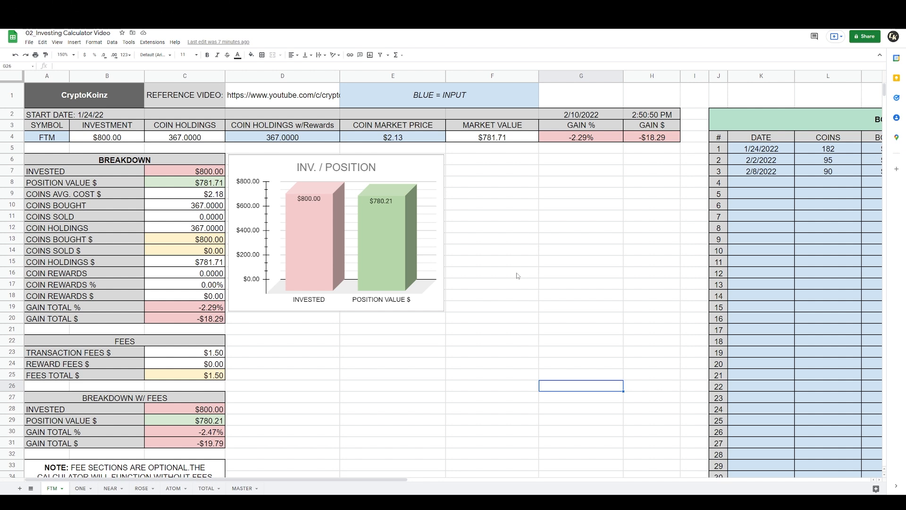
Look through the ONE, NEAR, ROSE, ATOM and TOTAL sheets of the investing calculator
left_click(80, 488)
left_click(109, 489)
left_click(141, 489)
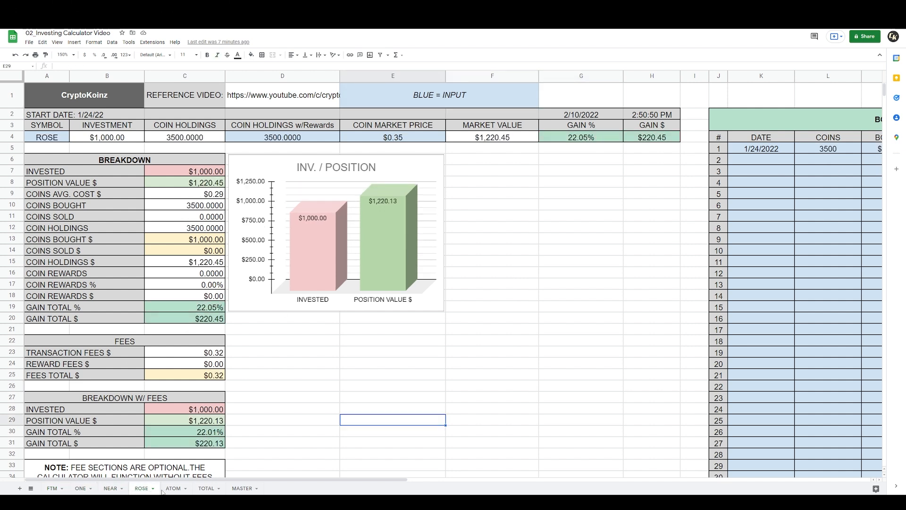
left_click(174, 489)
left_click(203, 490)
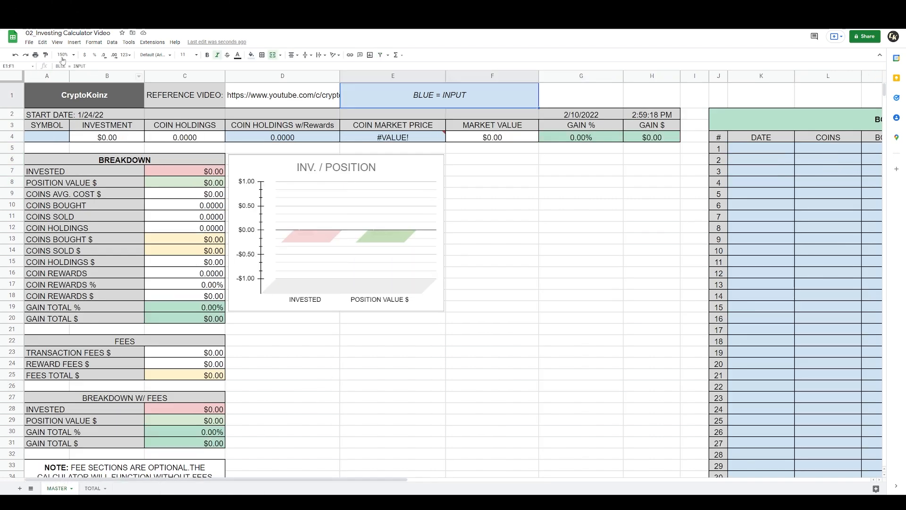
left_click(29, 42)
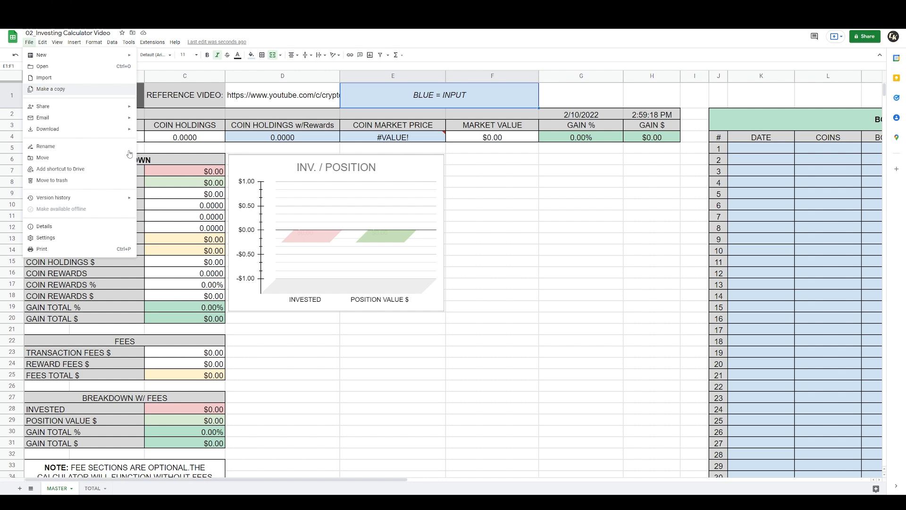
left_click(324, 354)
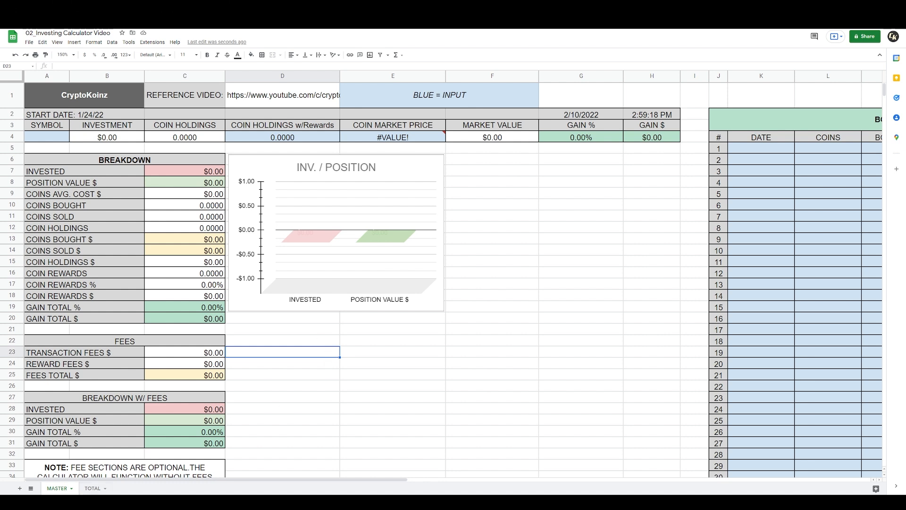
left_click(91, 491)
left_click(58, 489)
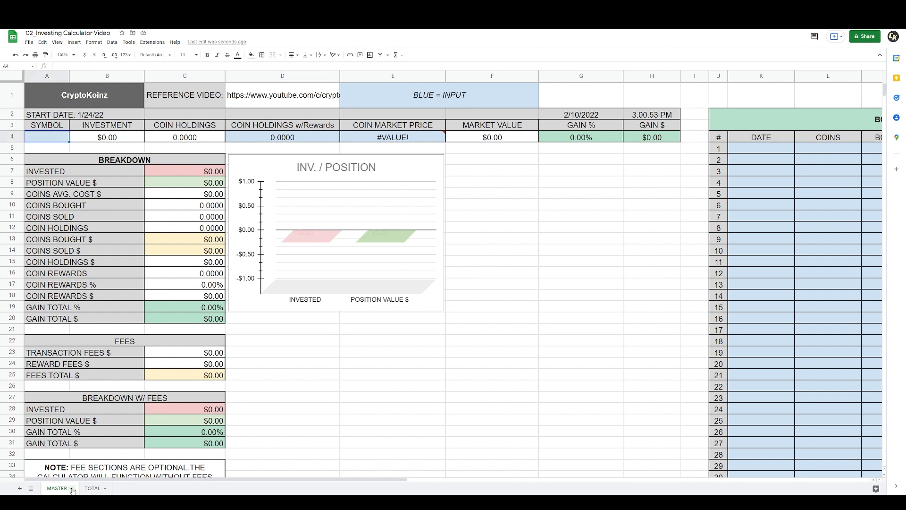
Duplicate the MASTER sheet and move the original MASTER to the end, after the TOTAL sheet
left_click(72, 489)
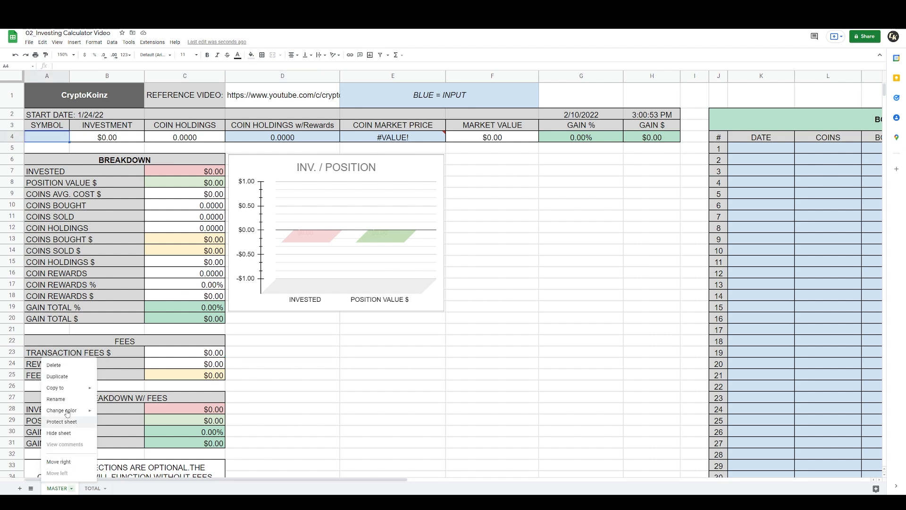
left_click(60, 377)
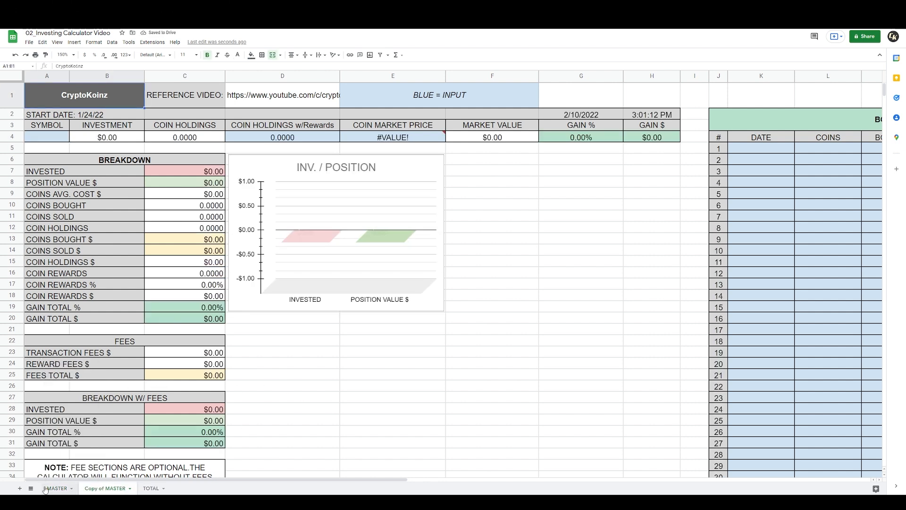
left_click_drag(52, 491, 152, 491)
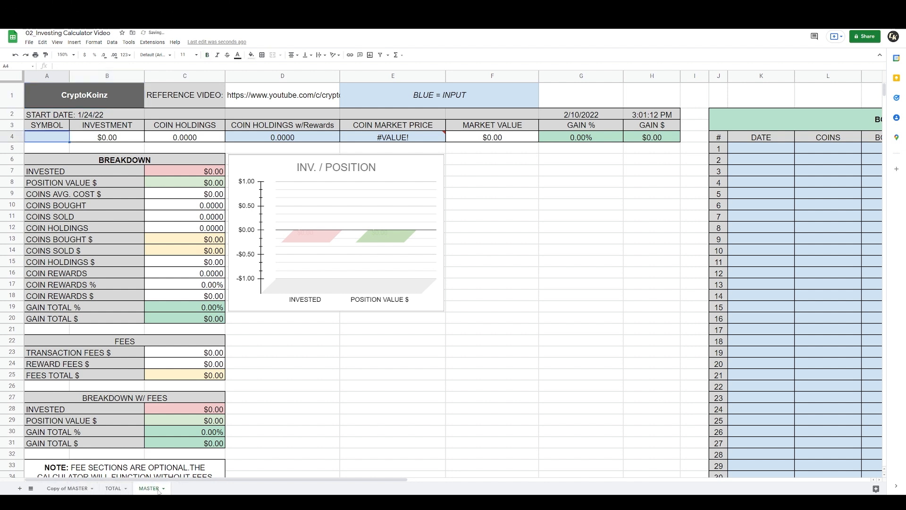
Rename the copy of the MASTER sheet as FTM
left_click(71, 490)
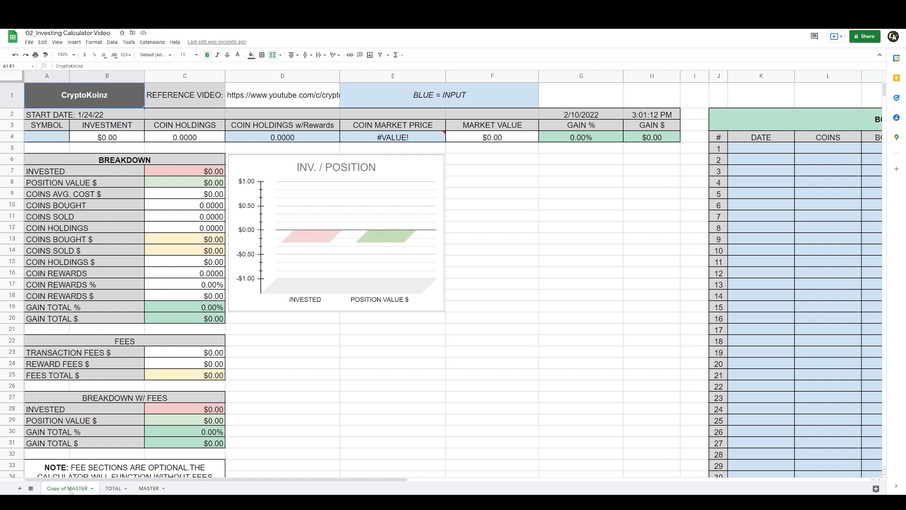
double_click(71, 490)
key("BackSpace")
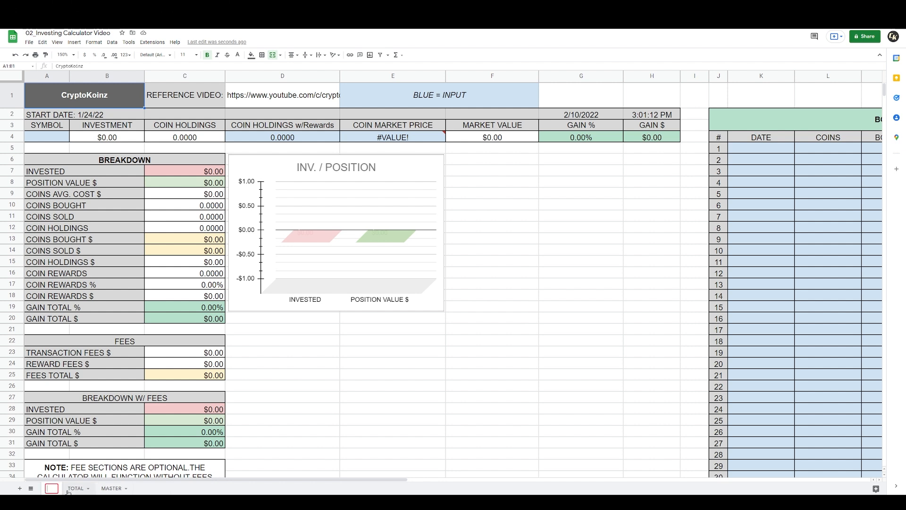
type("FTM")
key("Return")
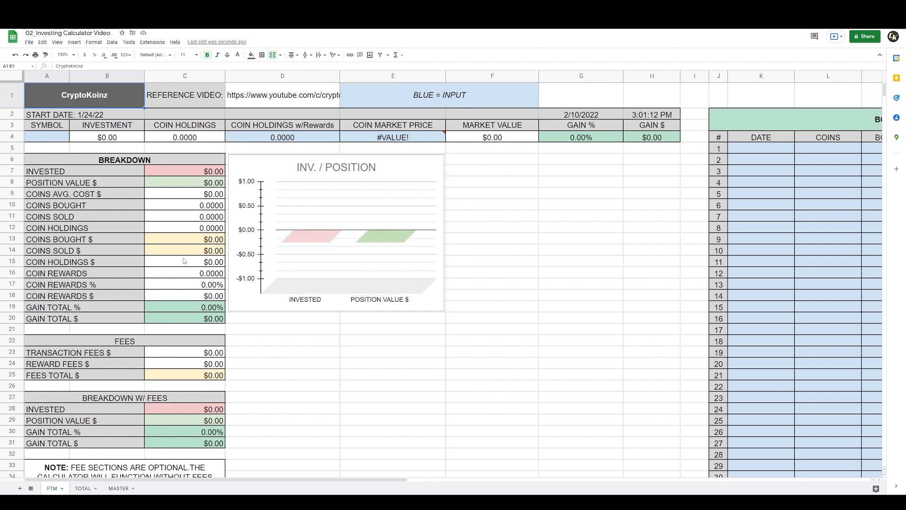
Enter FTM as the coin symbol in cell A4 of the FTM sheet
left_click(63, 117)
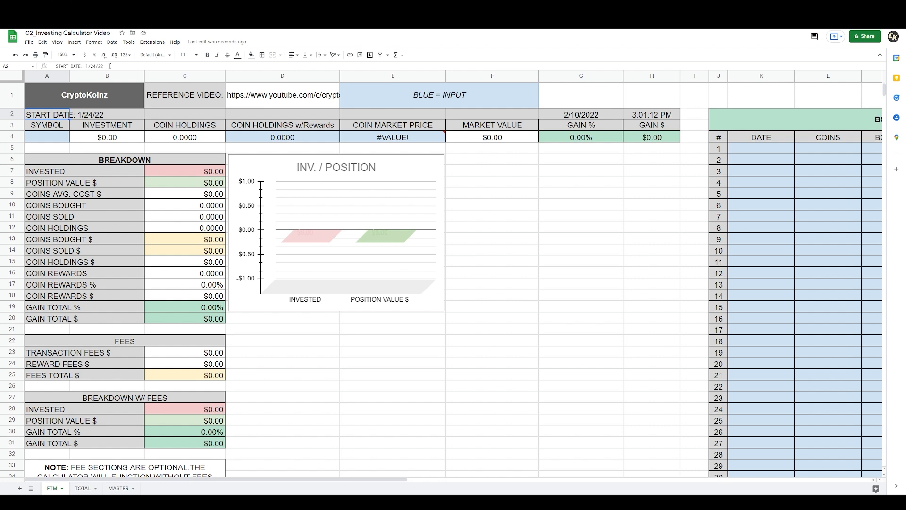
left_click(49, 141)
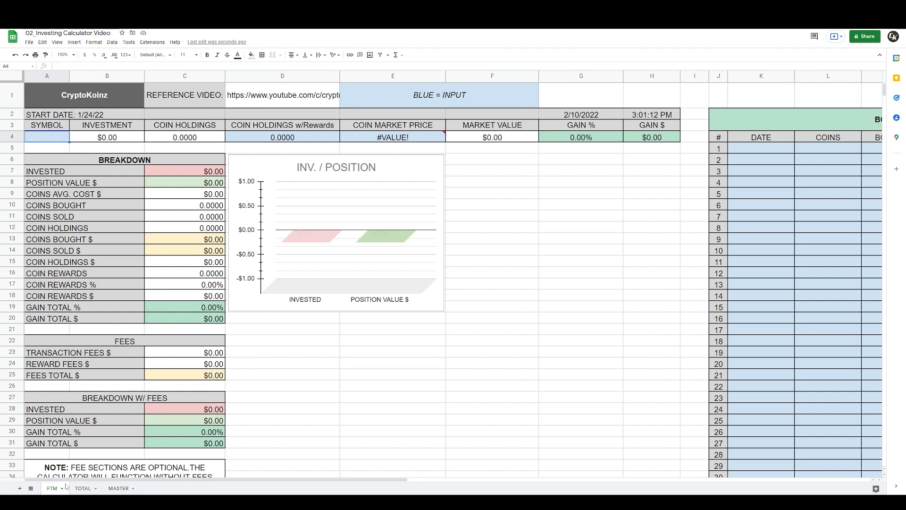
type("FTM")
key("Tab")
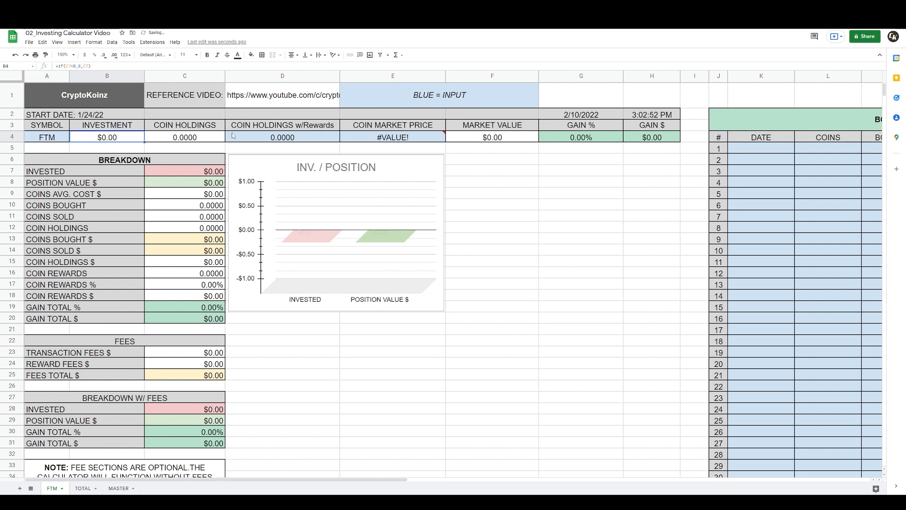
Select the coin market price cell E4, switch to CoinMarketCap, search for FTM and open the Fantom page
left_click(249, 136)
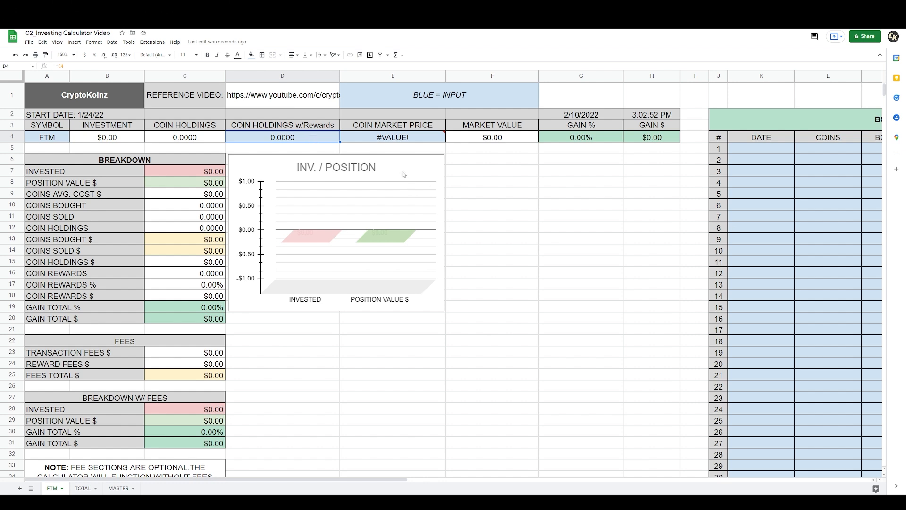
left_click(384, 138)
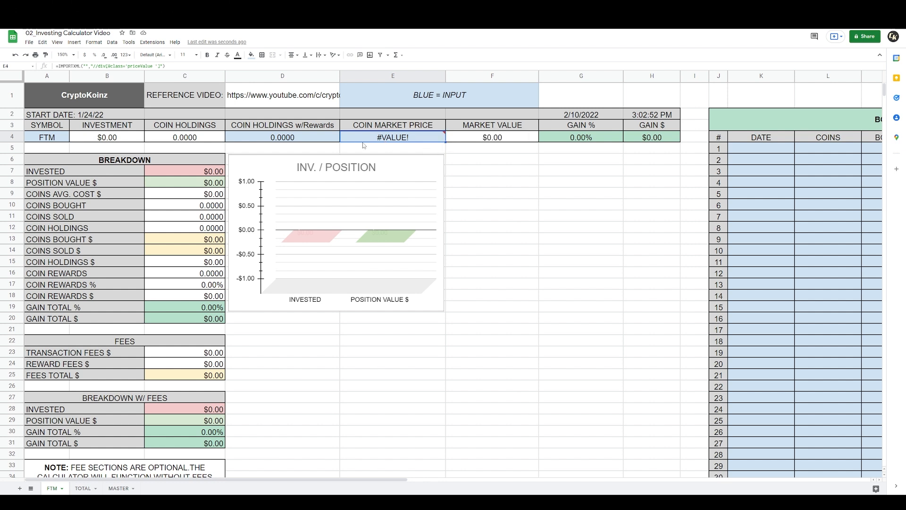
mouse_move(349, 143)
left_click(130, 8)
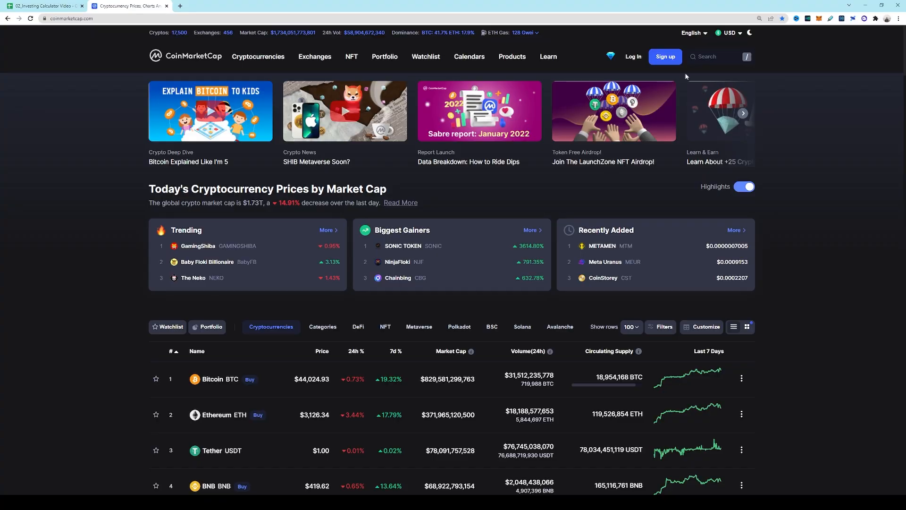
left_click(703, 57)
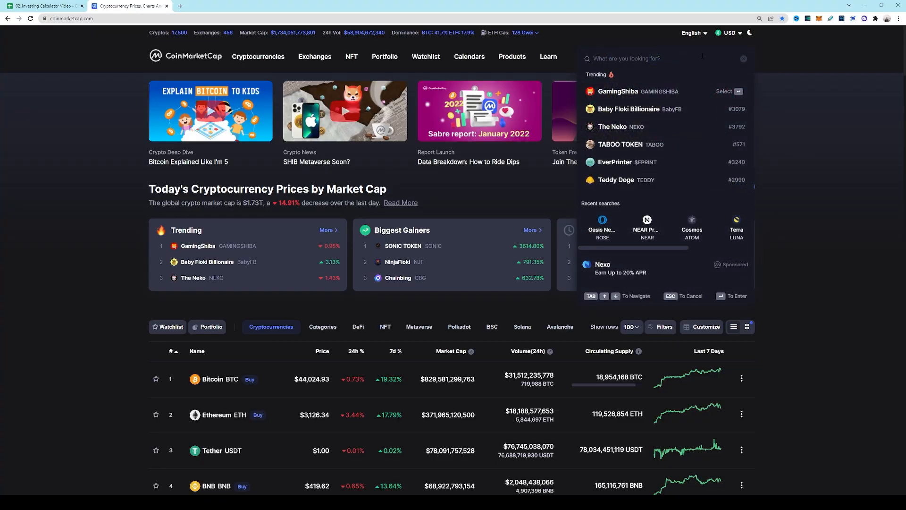
type("FTM")
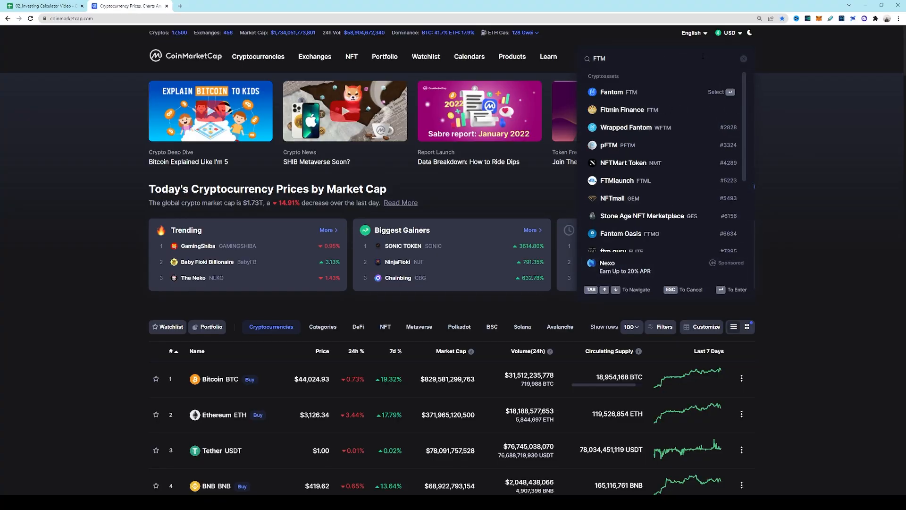
left_click(642, 95)
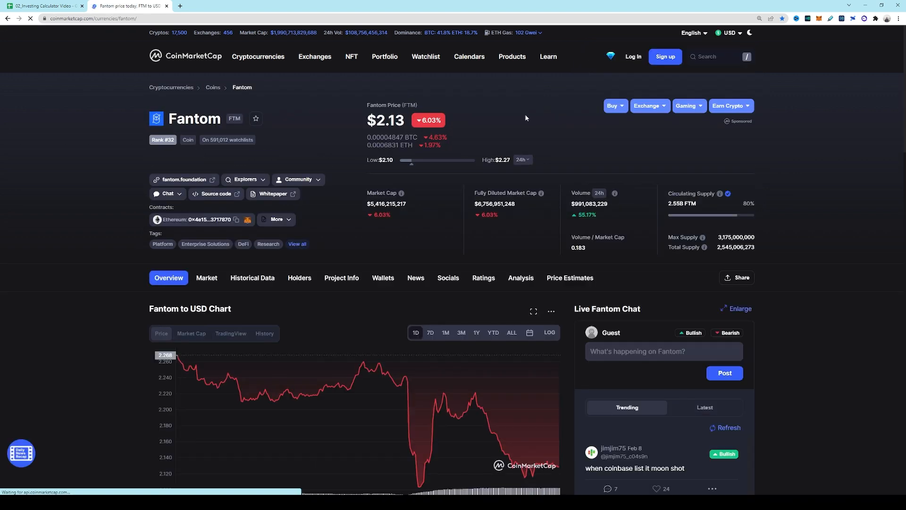
Copy the Fantom page's URL and insert it as the url argument of the spreadsheet's IMPORTXML formula in E4
left_click(151, 18)
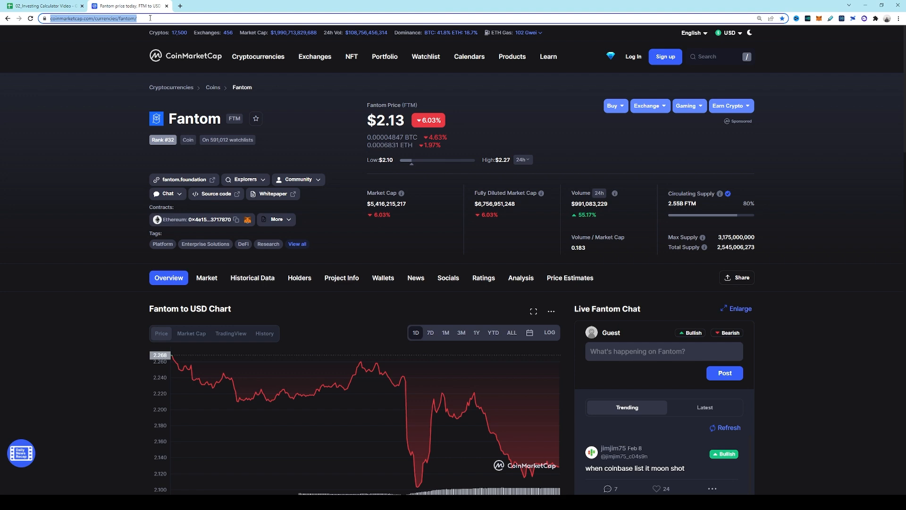
right_click(150, 18)
left_click(172, 69)
left_click(62, 9)
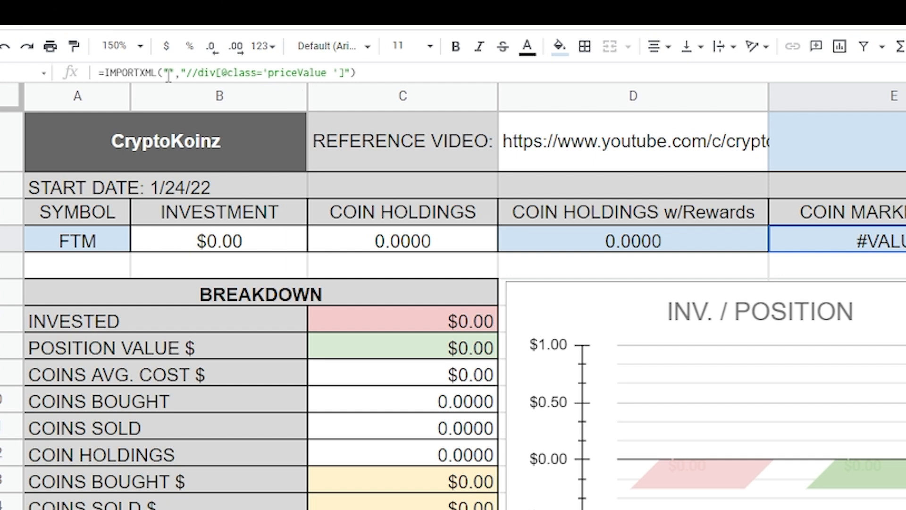
left_click(168, 73)
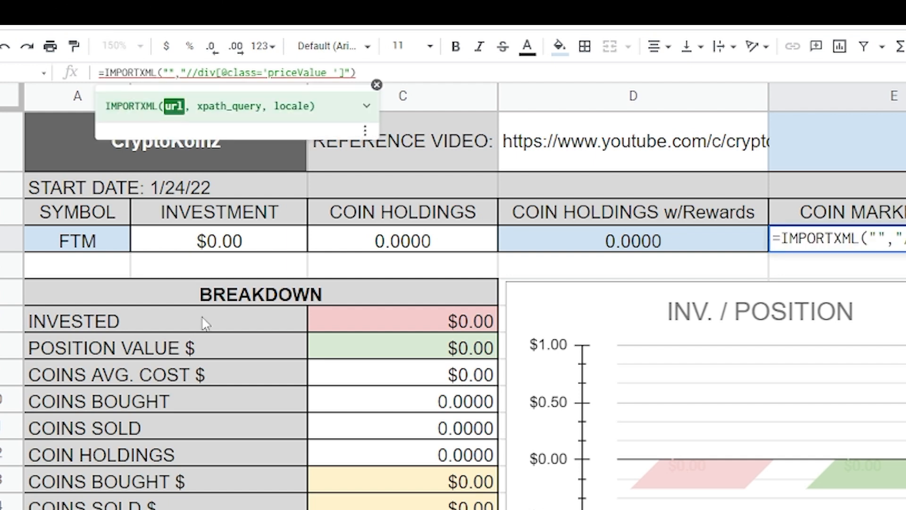
right_click(171, 73)
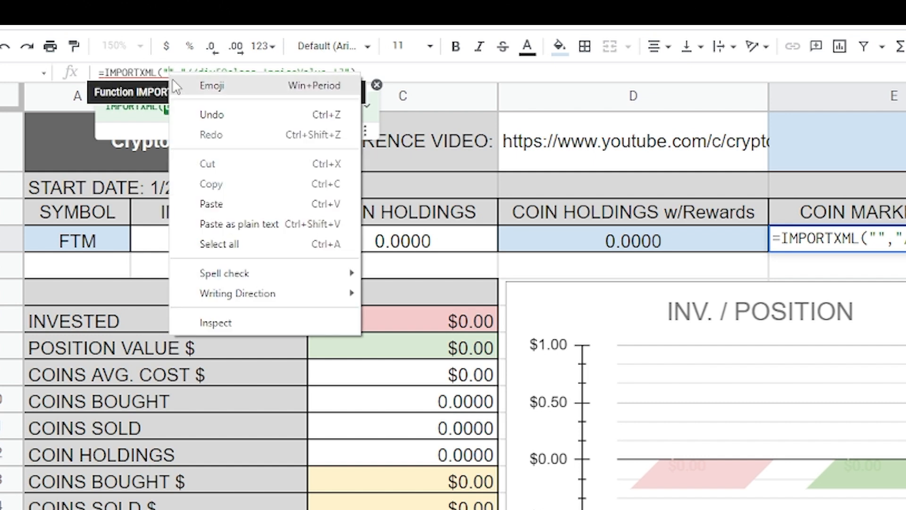
left_click(234, 206)
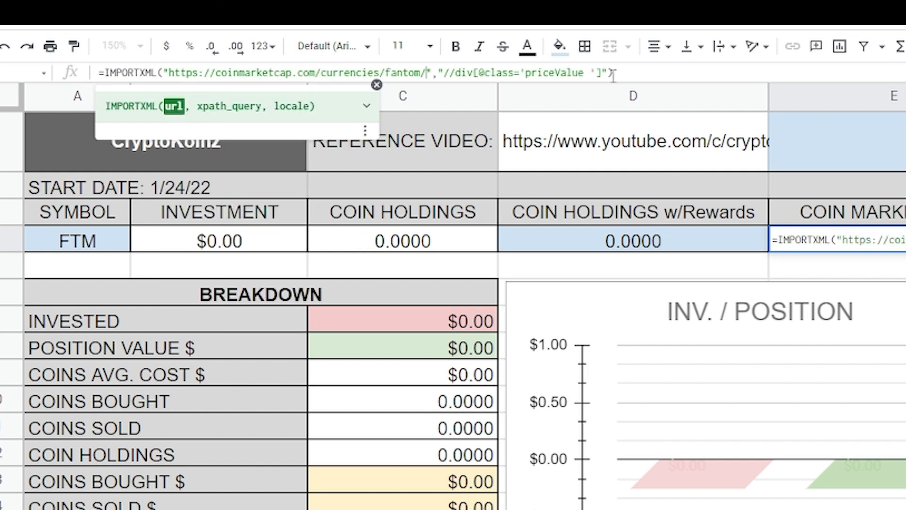
key("Return")
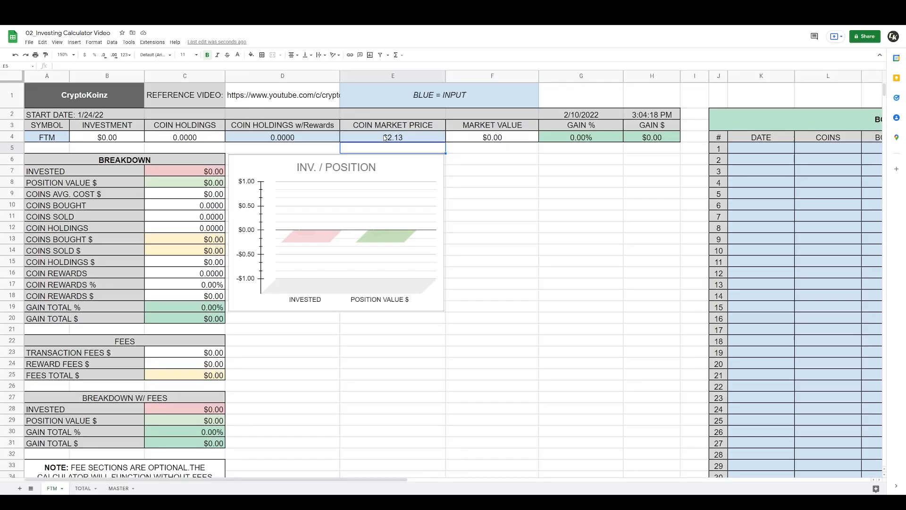
Record the first purchase in the BOUGHT table with date 1/24/2022, 182 coins, $400 bought and $0.25 in fees
left_click_drag(318, 480, 532, 470)
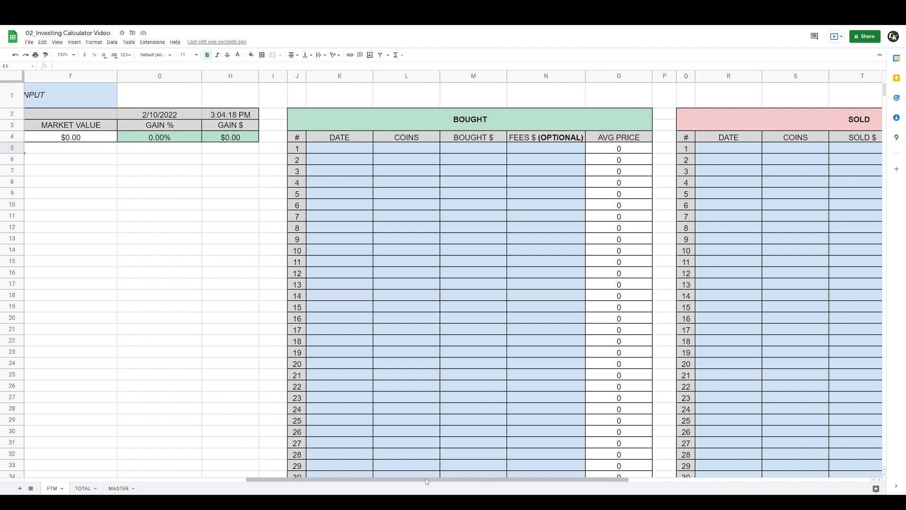
left_click_drag(426, 481, 670, 479)
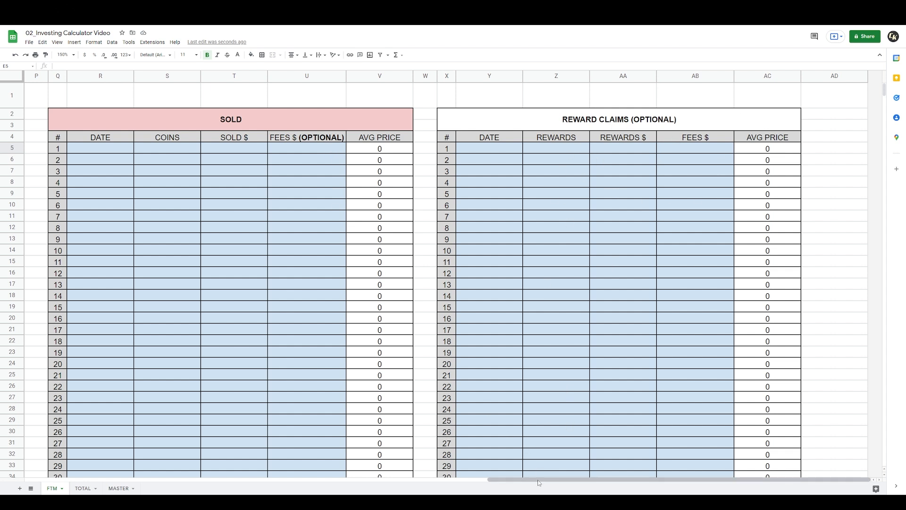
left_click_drag(541, 485, 406, 485)
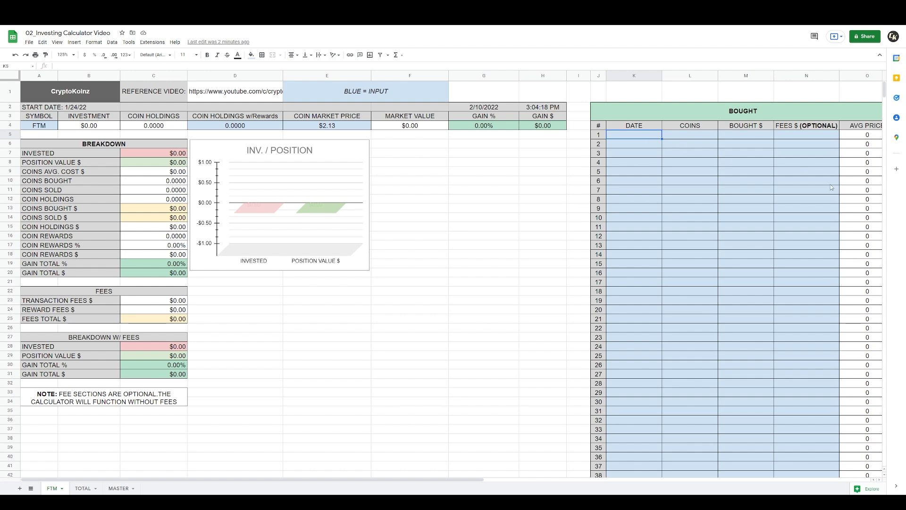
type("1/24/2022")
key("Tab")
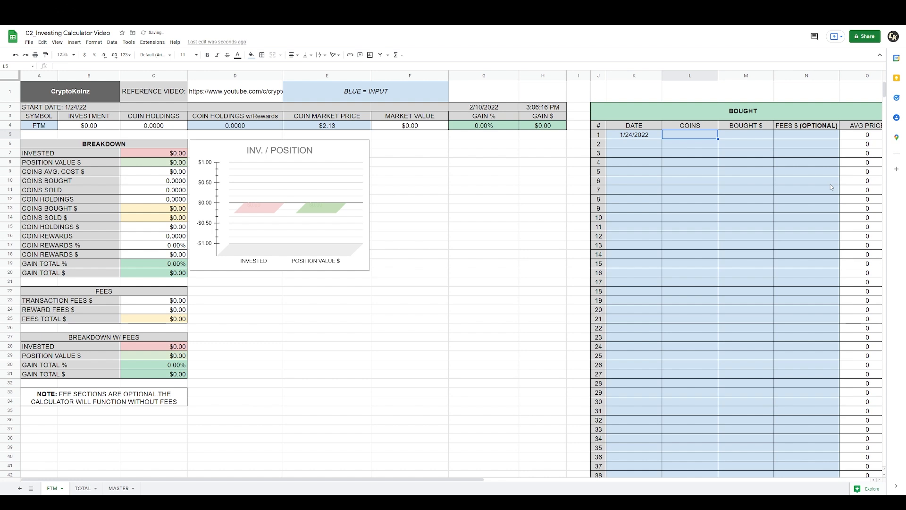
type("182")
key("Tab")
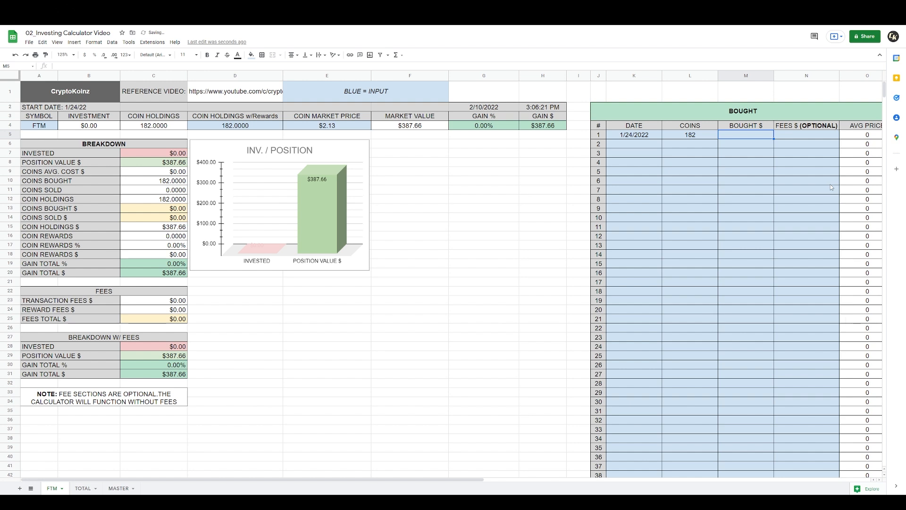
type("400")
key("Return")
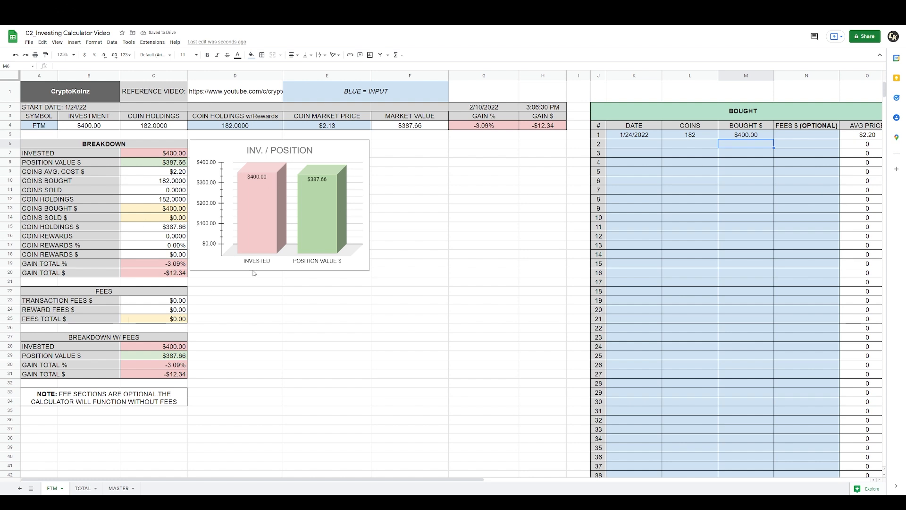
left_click(798, 136)
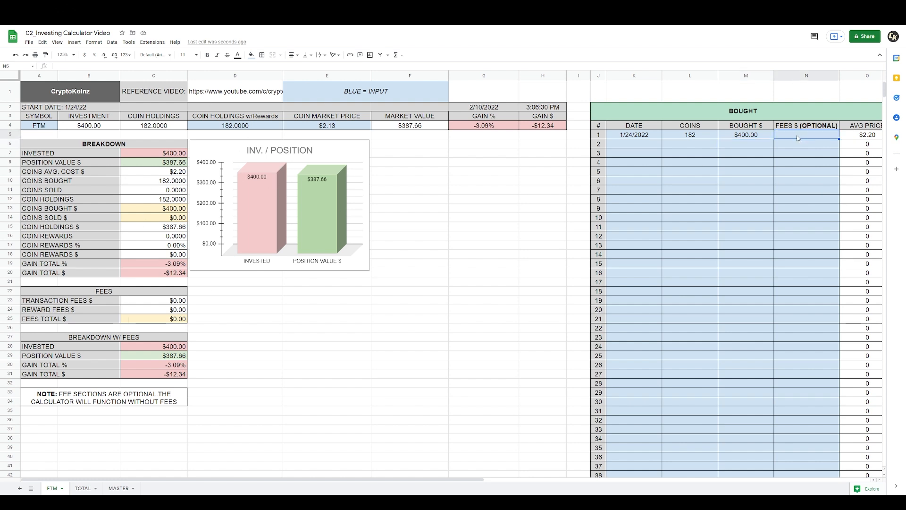
type("0.25")
key("Return")
Record the second purchase in the BOUGHT table with date 2/2/2022, 95 coins, $200 bought and $0.35 in fees
left_click(652, 143)
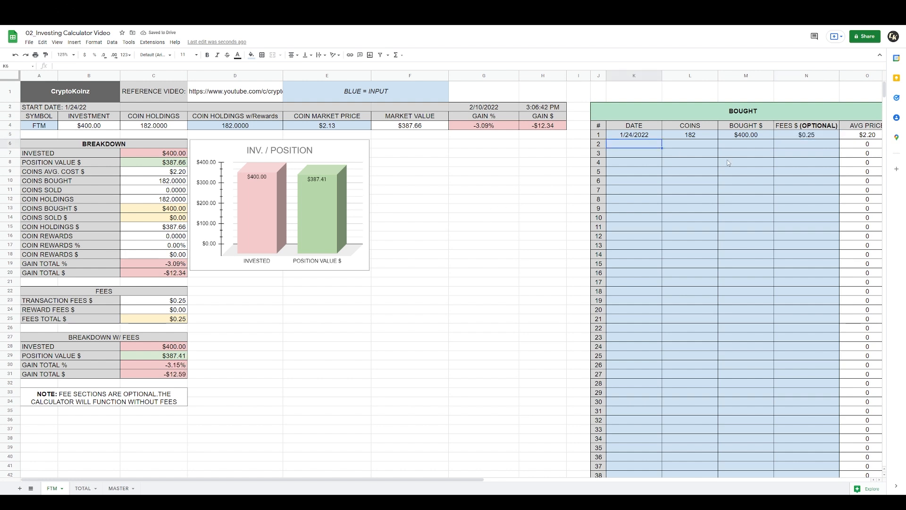
type("2/2/2022")
key("Tab")
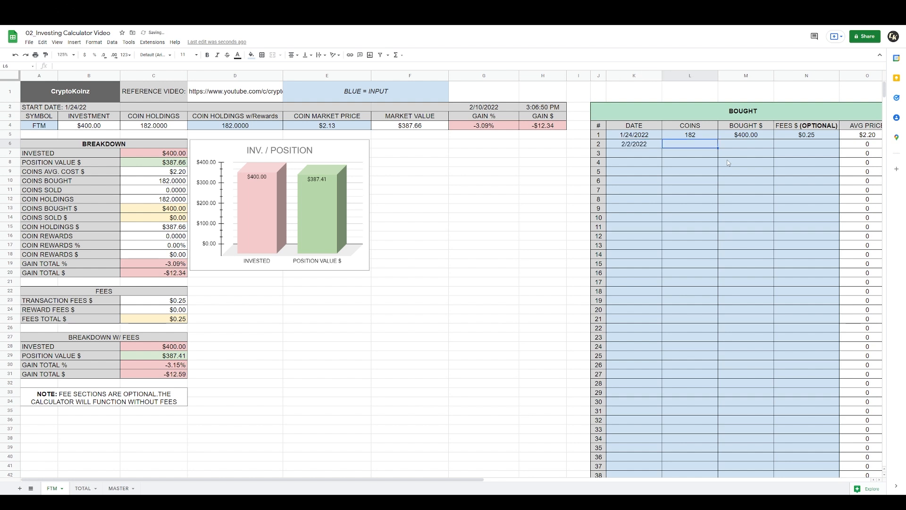
type("95")
key("Tab")
type("200")
key("Return")
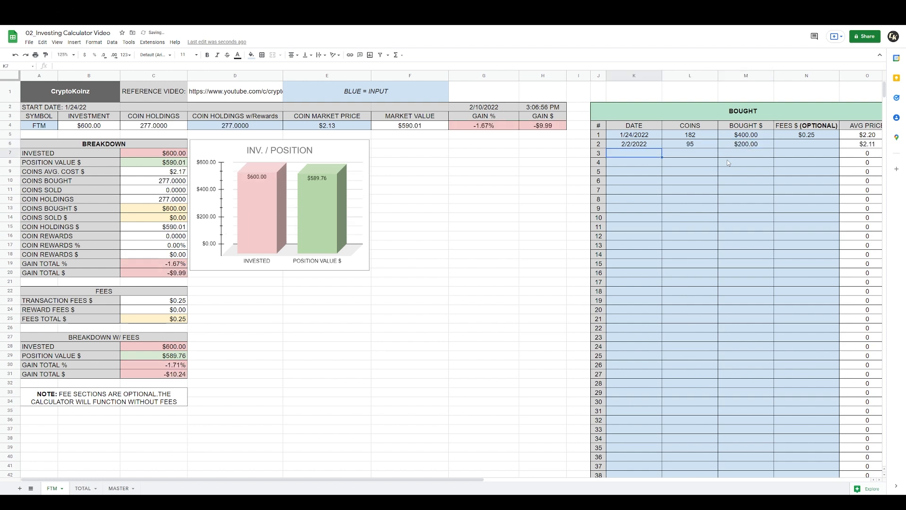
left_click(788, 145)
type(".35")
key("Return")
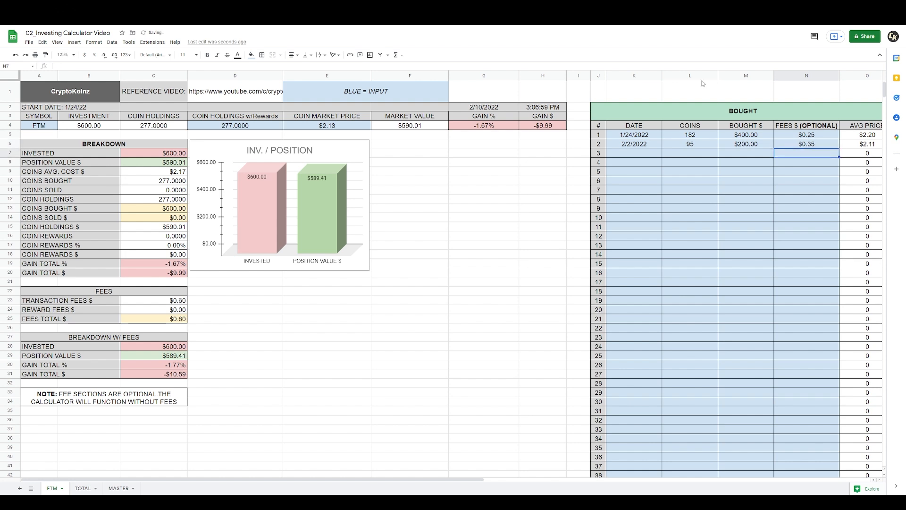
Record the third purchase in the BOUGHT table with date 2/8/2022, 90 coins, $200 bought and $0.50 in fees
left_click(640, 155)
type("2/8/2022")
key("Tab")
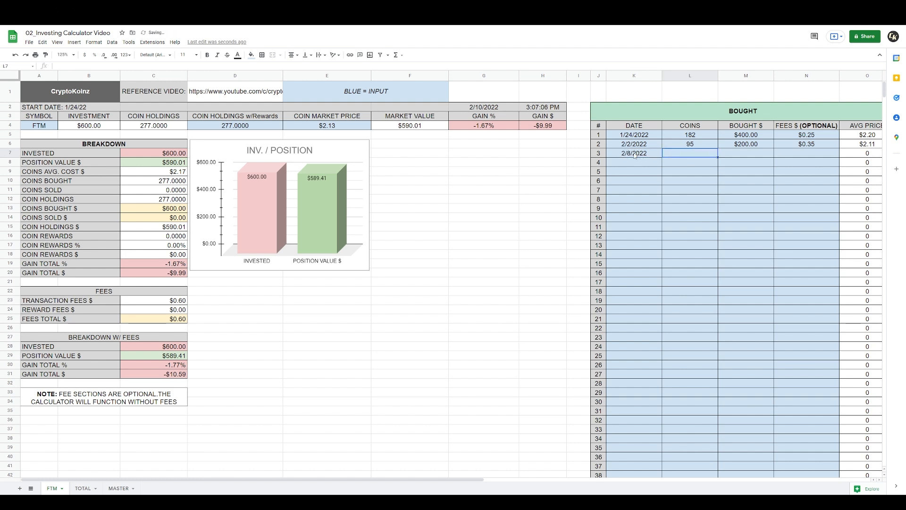
type("90")
key("Tab")
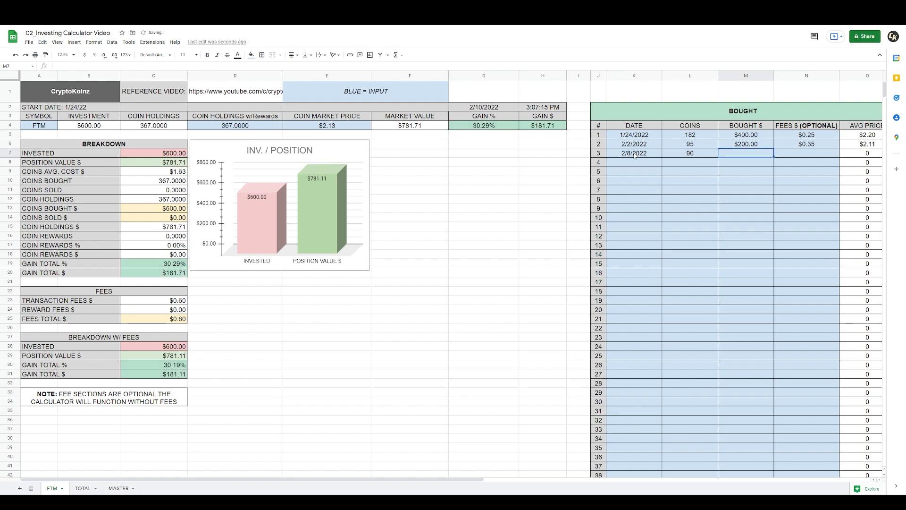
type("200")
key("Tab")
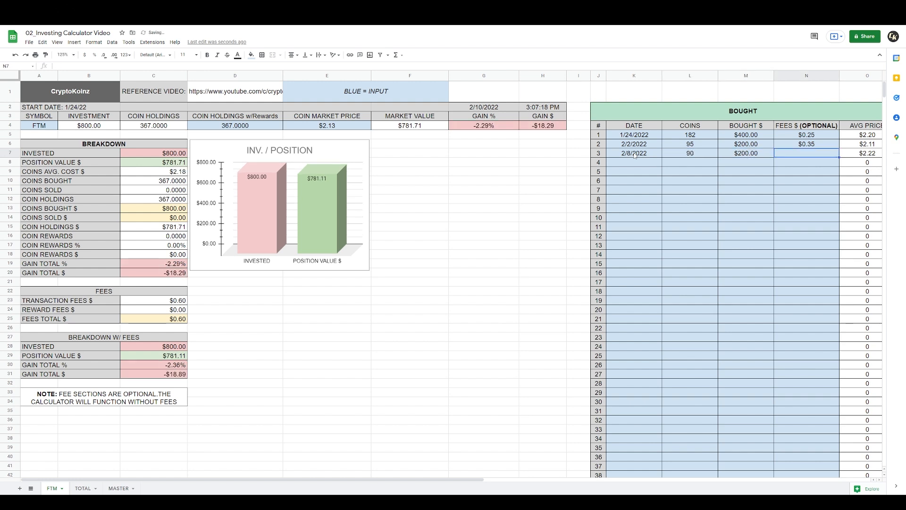
type("0.5")
key("Return")
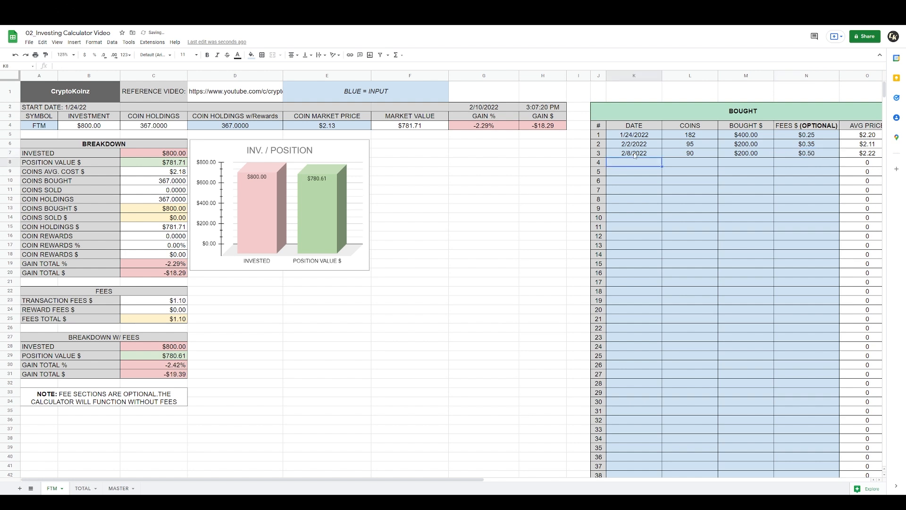
Set FTM's coin holdings with rewards in cell D4 to 380
scroll(688, 152, "right", 3)
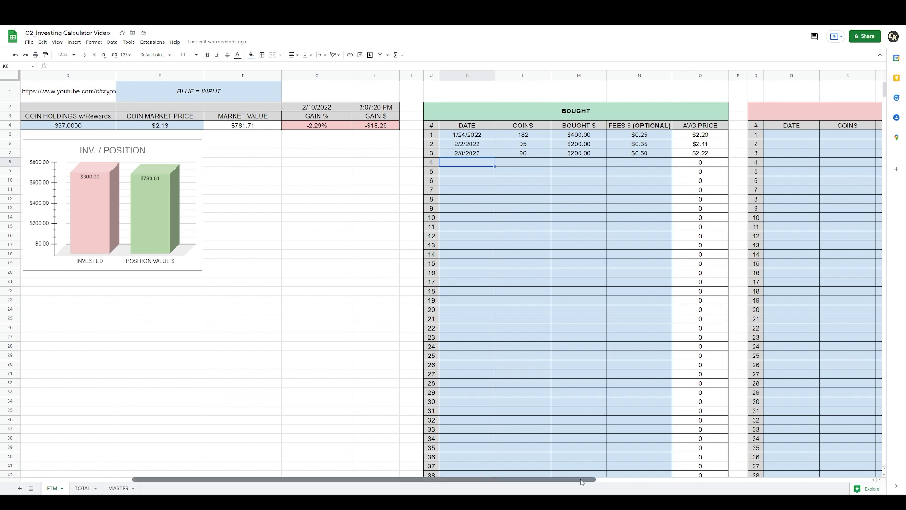
left_click_drag(585, 479, 473, 479)
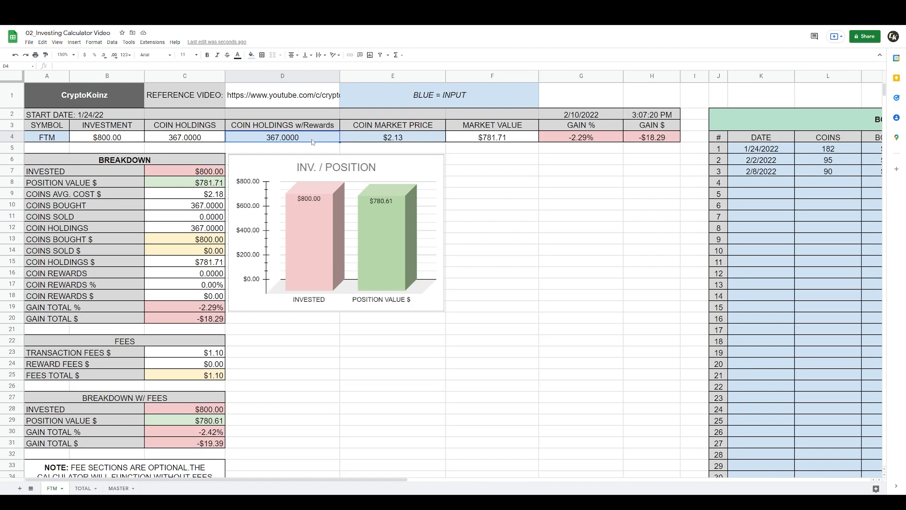
left_click(312, 141)
type("380")
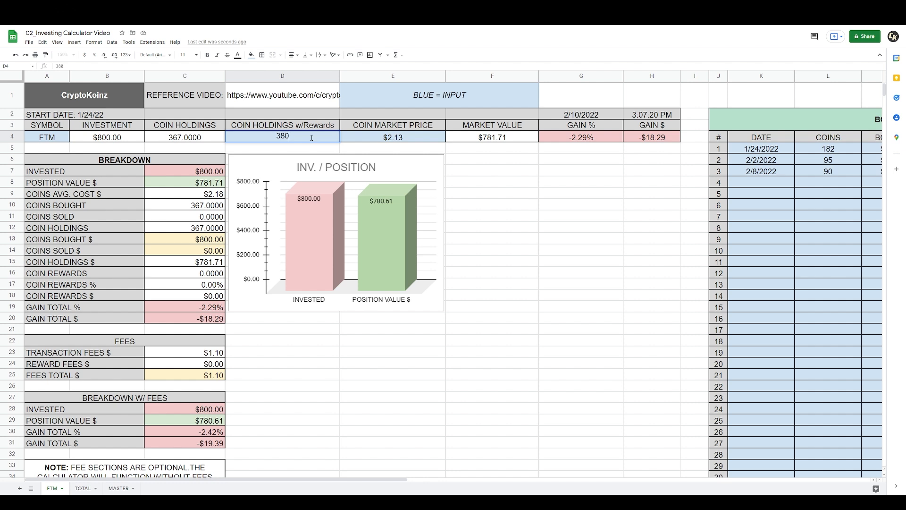
key("Return")
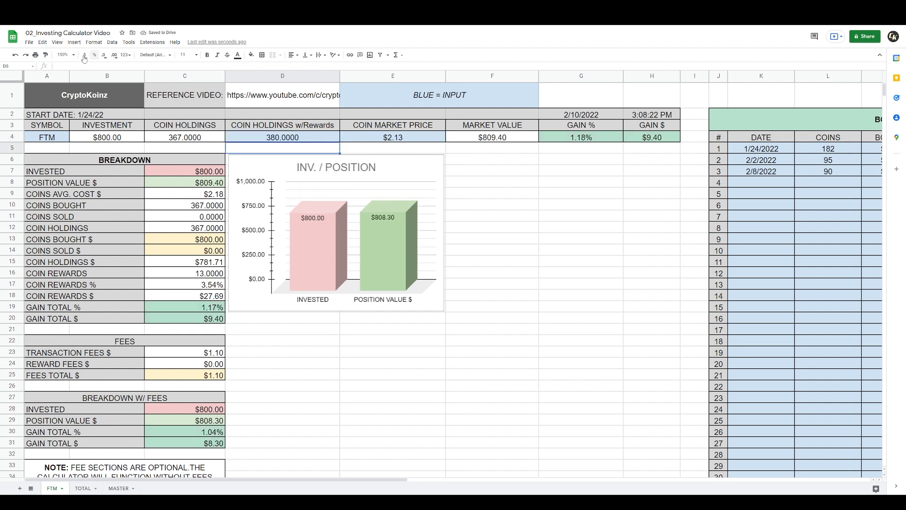
Examine the FTM sheet's summary row, BREAKDOWN, FEES and BREAKDOWN W/ FEES sections and the chart at 200% zoom
left_click(66, 55)
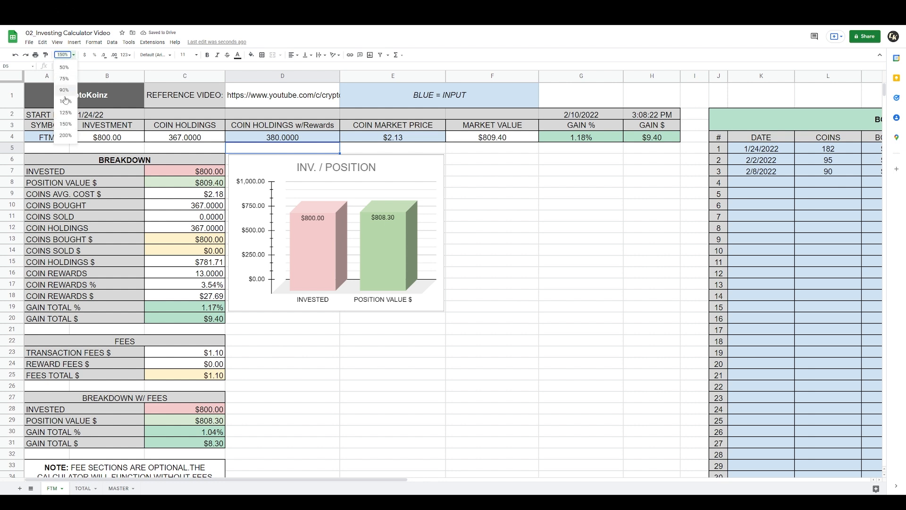
left_click(67, 136)
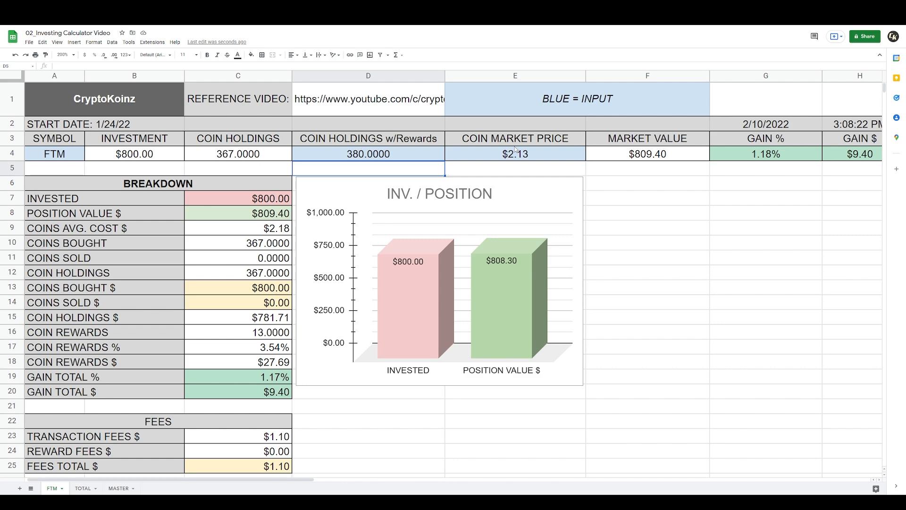
left_click_drag(304, 479, 391, 479)
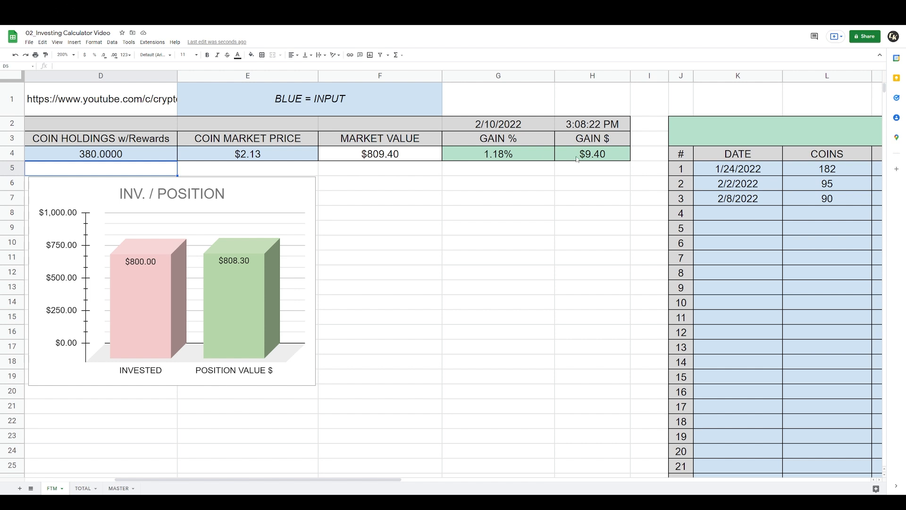
left_click_drag(385, 479, 346, 469)
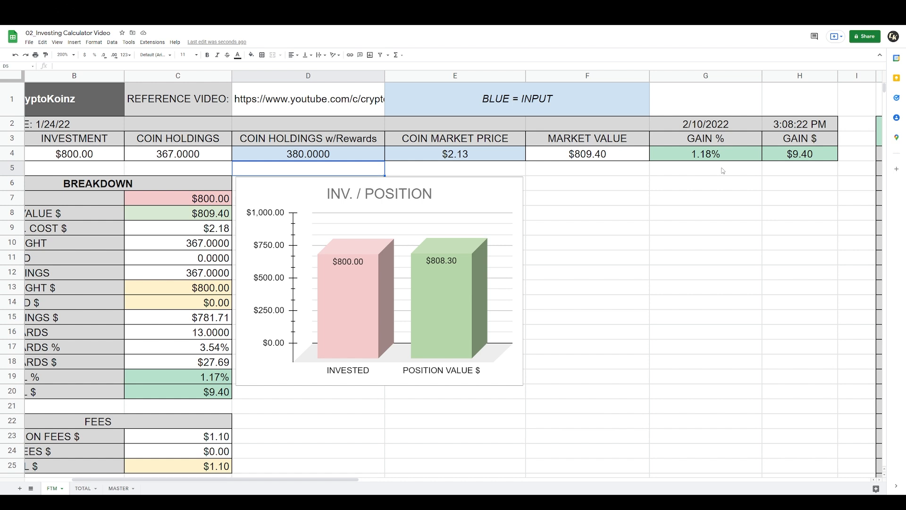
scroll(112, 200, "left", 2)
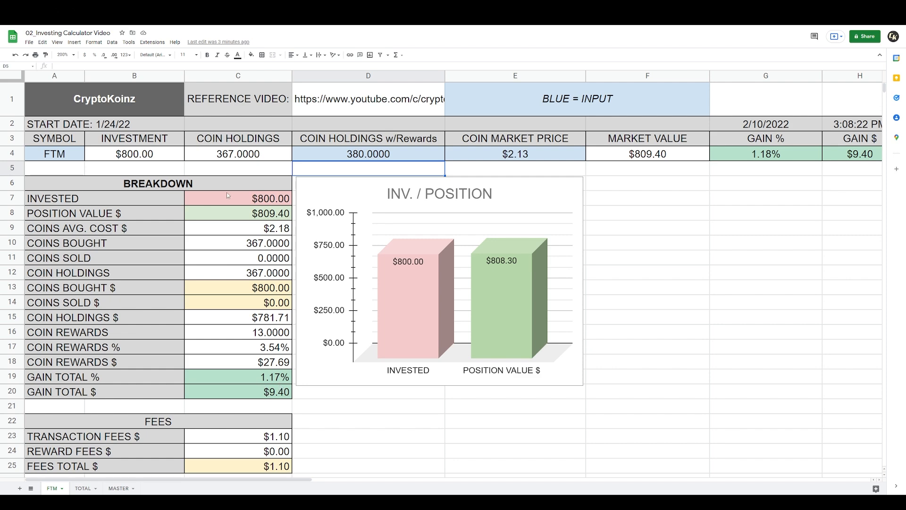
scroll(242, 238, "down", 5)
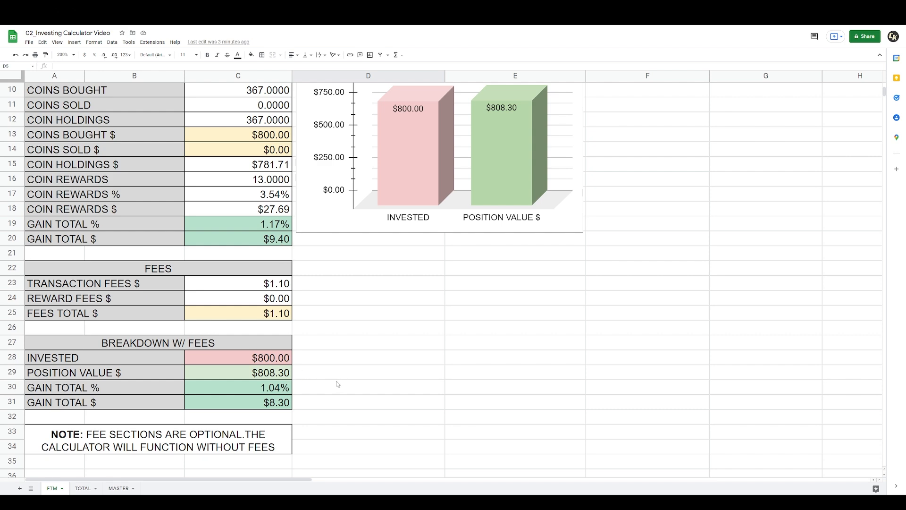
scroll(331, 377, "up", 5)
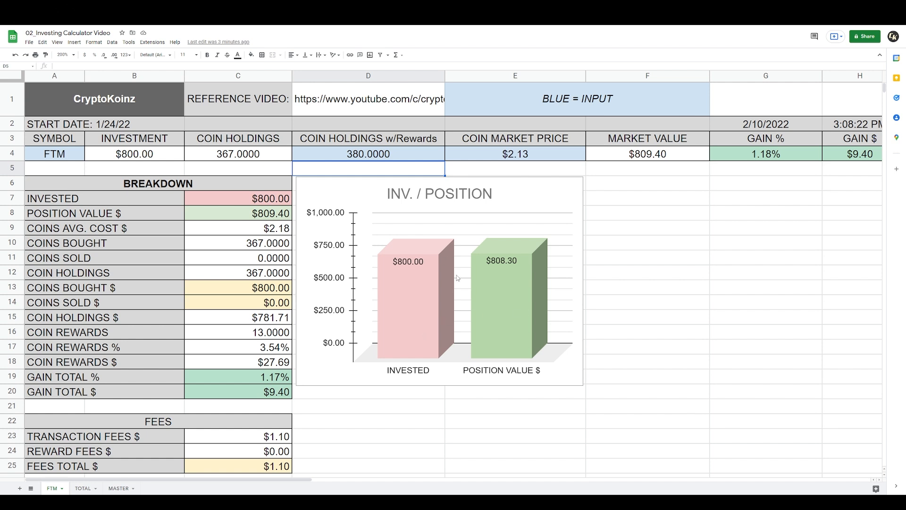
scroll(457, 278, "down", 5)
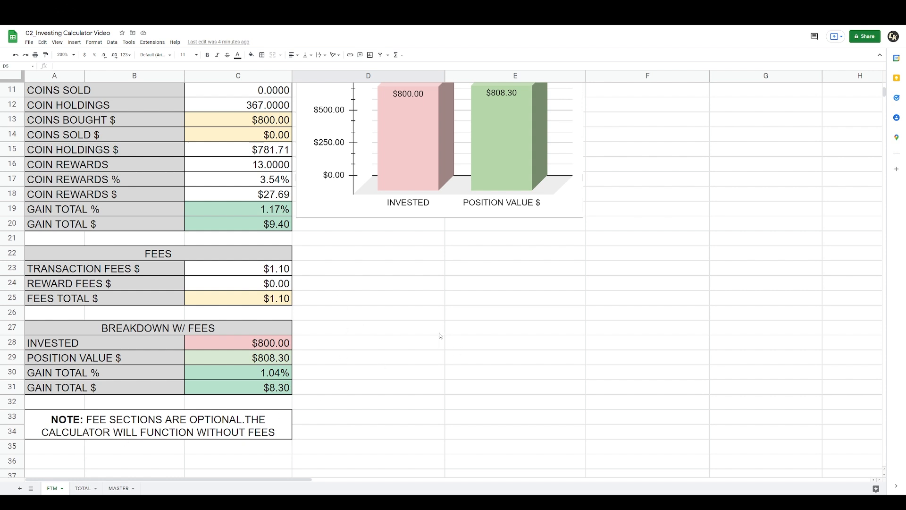
scroll(439, 350, "up", 5)
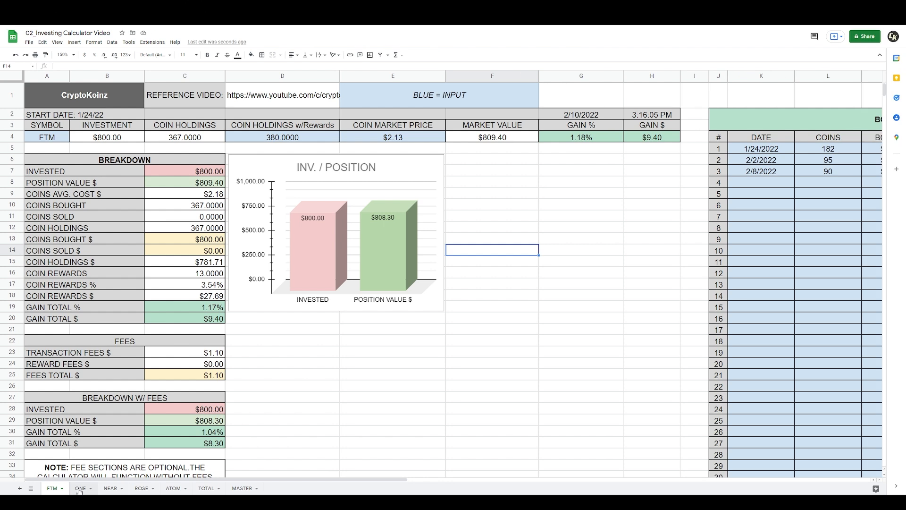
Look through the ONE, NEAR, ROSE and ATOM sheets, including the recorded purchase on the ONE sheet
left_click(80, 489)
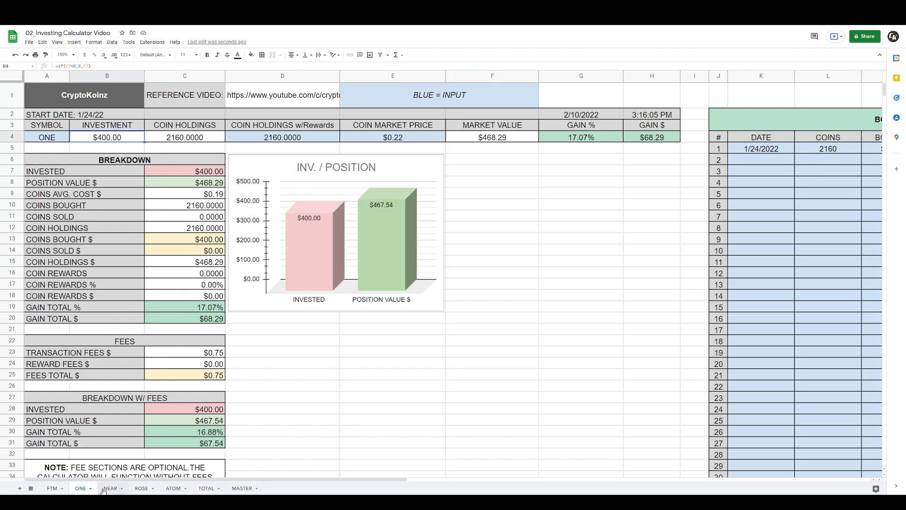
left_click_drag(195, 482, 321, 482)
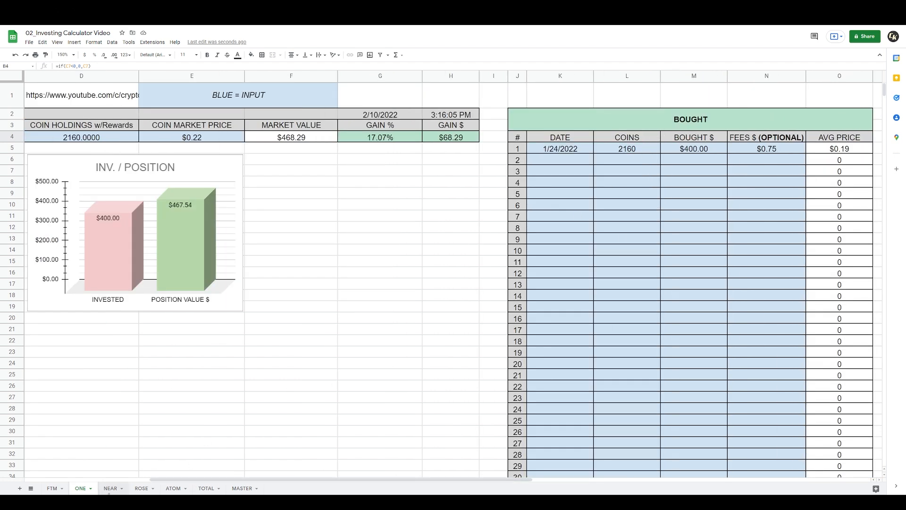
left_click(111, 488)
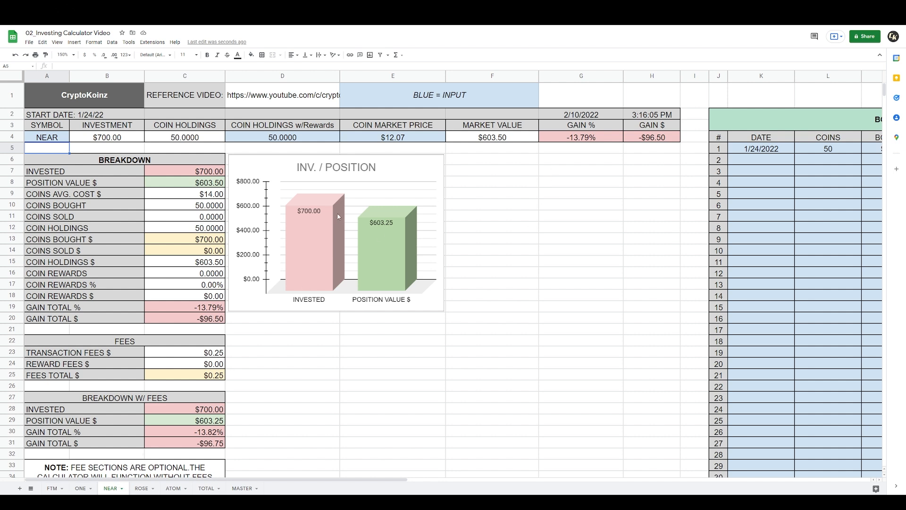
left_click(142, 488)
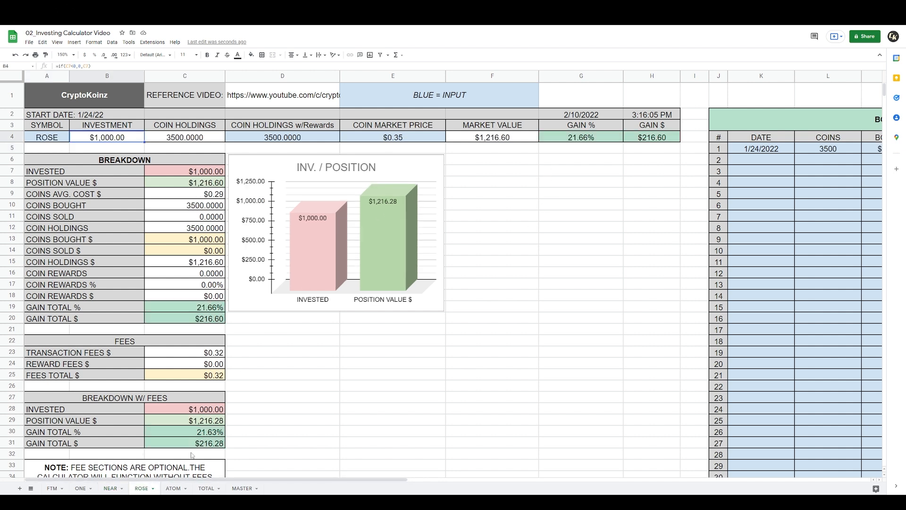
left_click(180, 490)
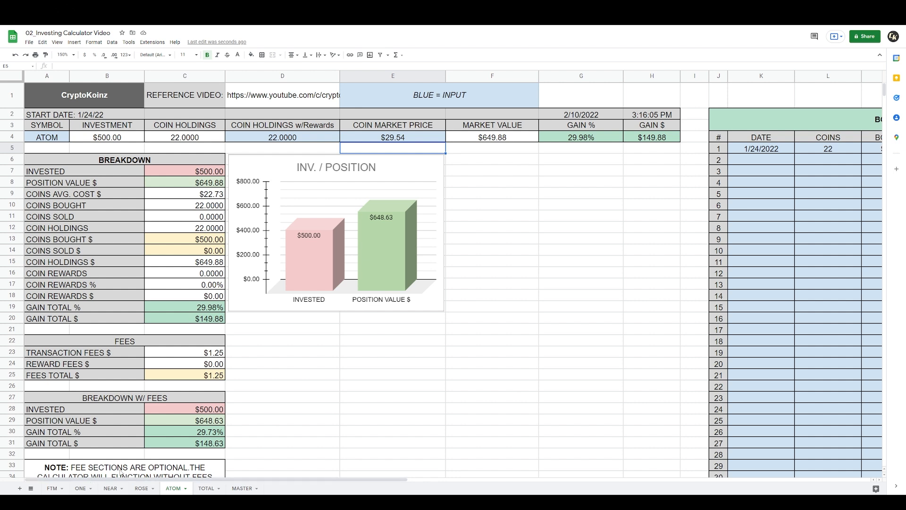
On the TOTAL sheet, examine the CLOSED POSITIONS table and the formulas across the first coin row from B4 to J4
left_click(207, 489)
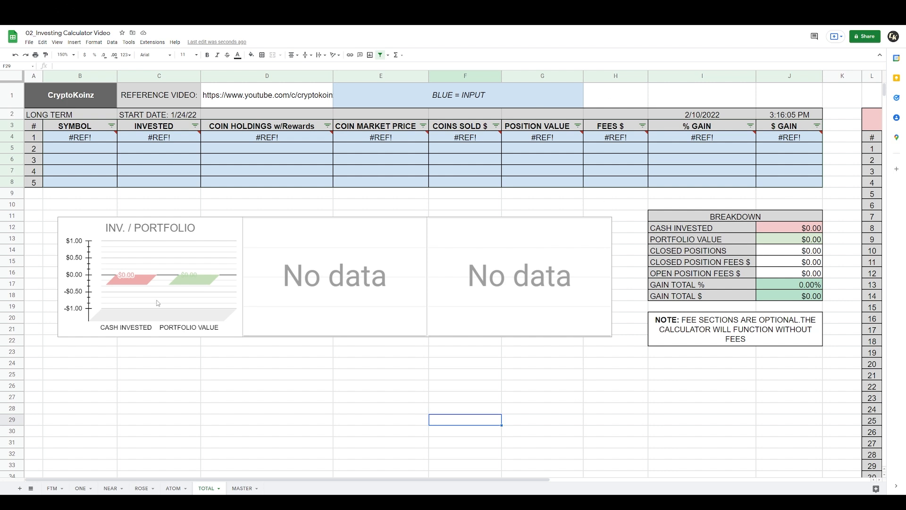
left_click_drag(419, 479, 732, 473)
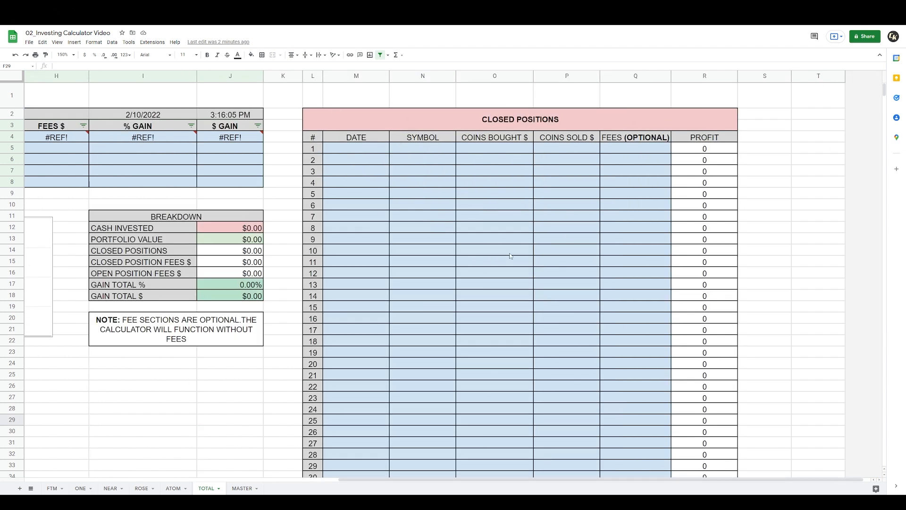
left_click_drag(542, 480, 189, 477)
left_click(71, 137)
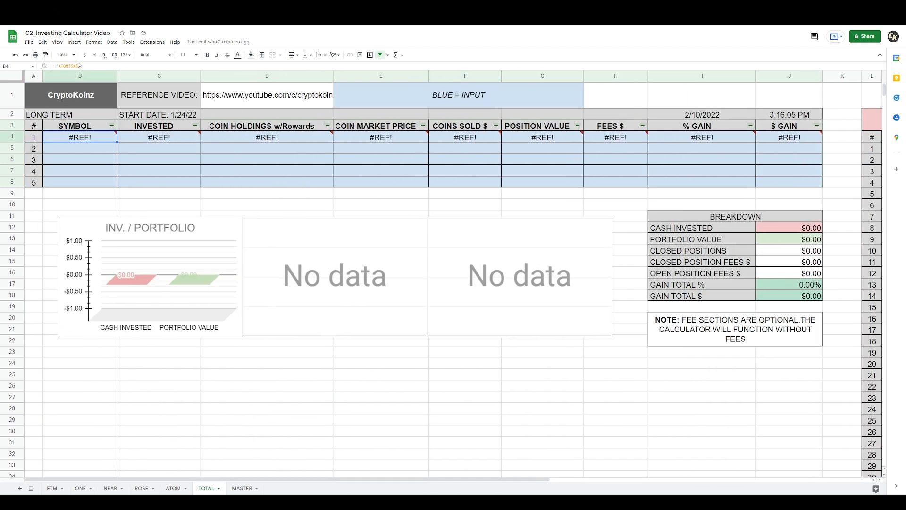
key("Right")
key("Right")
key("Right")
key("Right")
key("Right")
key("Right")
key("Right")
key("Right")
key("Left")
key("Left")
key("Left")
key("Left")
key("Left")
key("Left")
key("Left")
key("Left")
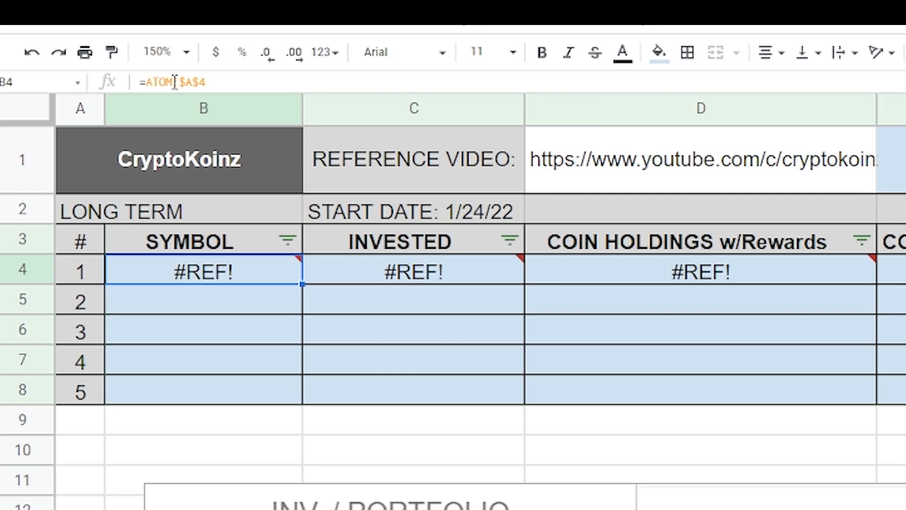
Replace the ATOM sheet reference in the SYMBOL cell B4 with FTM so the formula reads =FTM!$A$4
left_click(69, 66)
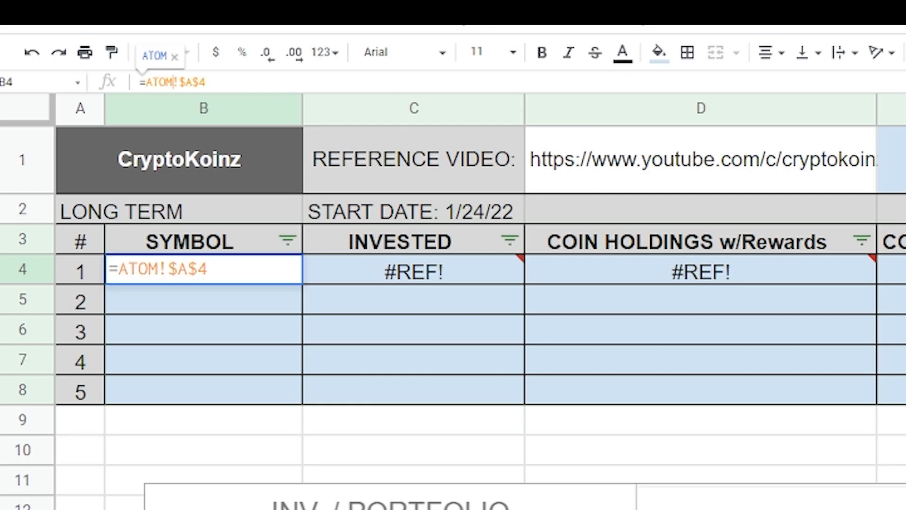
key("BackSpace")
key("BackSpace")
key("BackSpace")
key("BackSpace")
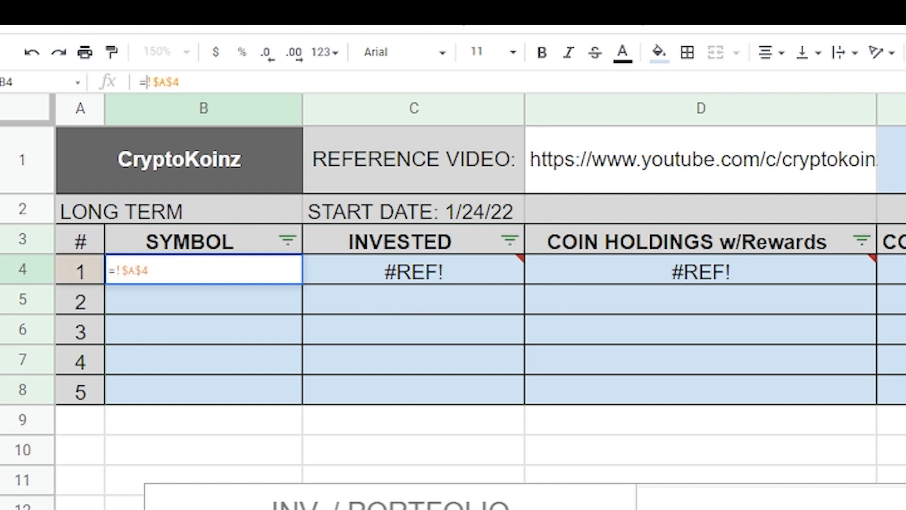
type("FTM")
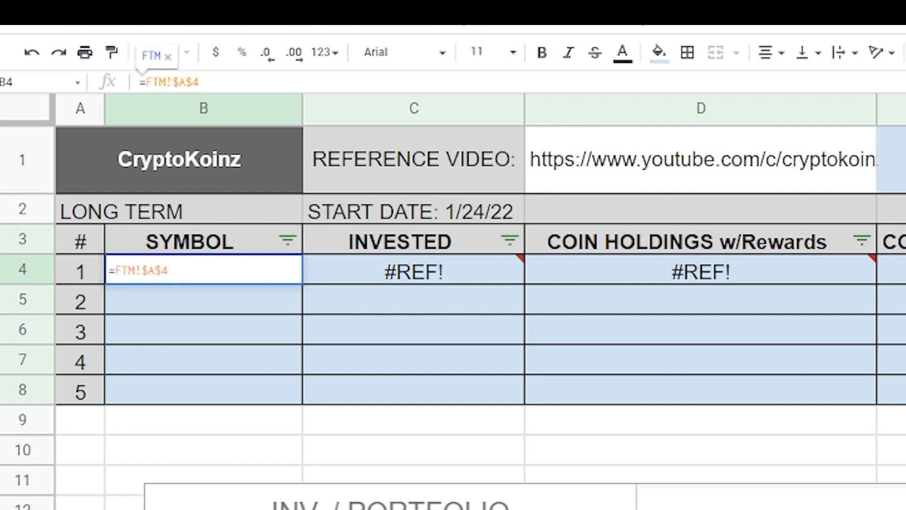
key("Tab")
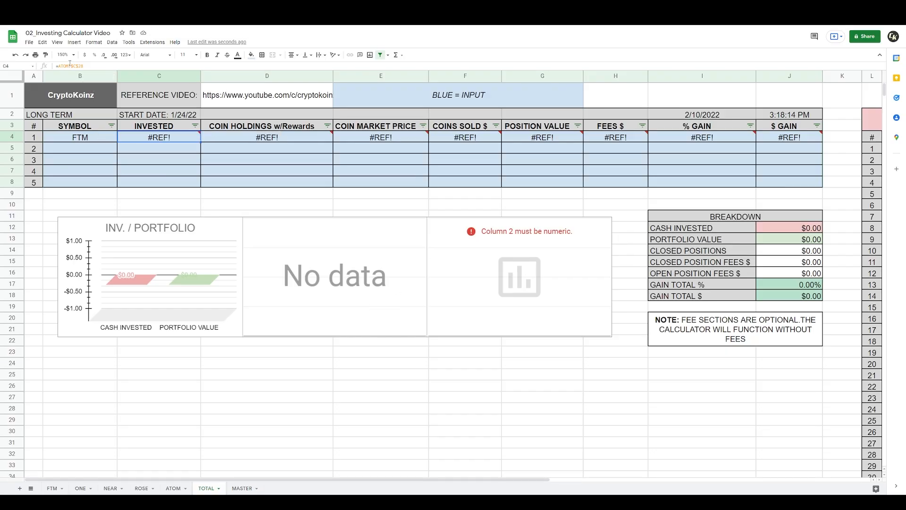
Replace the ATOM sheet reference in the INVESTED cell C4 with FTM so the formula reads =FTM!$C$28
left_click(80, 66)
key("BackSpace")
key("BackSpace")
key("BackSpace")
key("BackSpace")
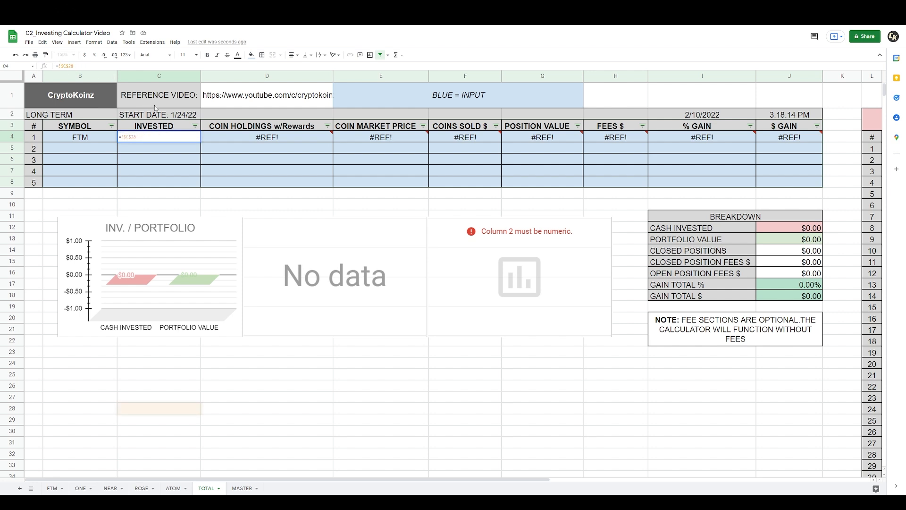
type("FTM")
key("Tab")
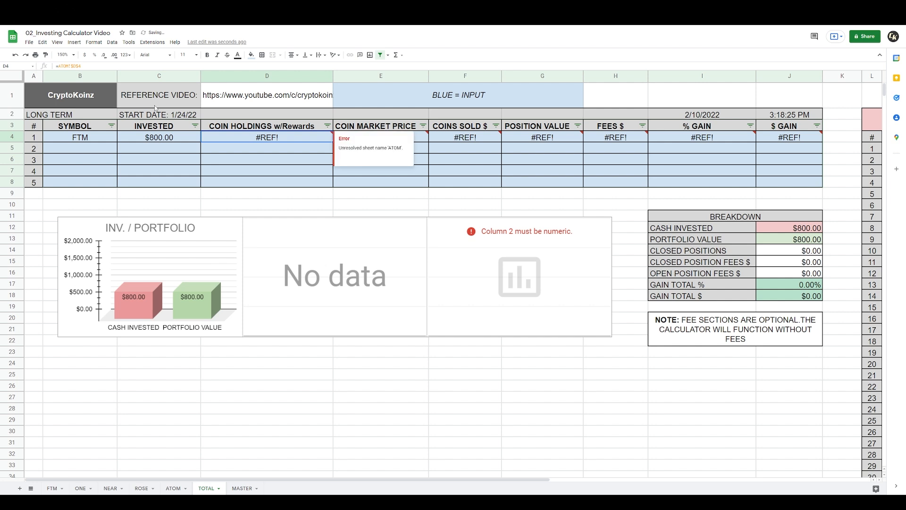
Point the COIN HOLDINGS w/Rewards cell D4 to the FTM sheet instead of ATOM, as =FTM!$D$4
left_click(69, 65)
key("BackSpace")
key("BackSpace")
key("BackSpace")
key("BackSpace")
type("FTM")
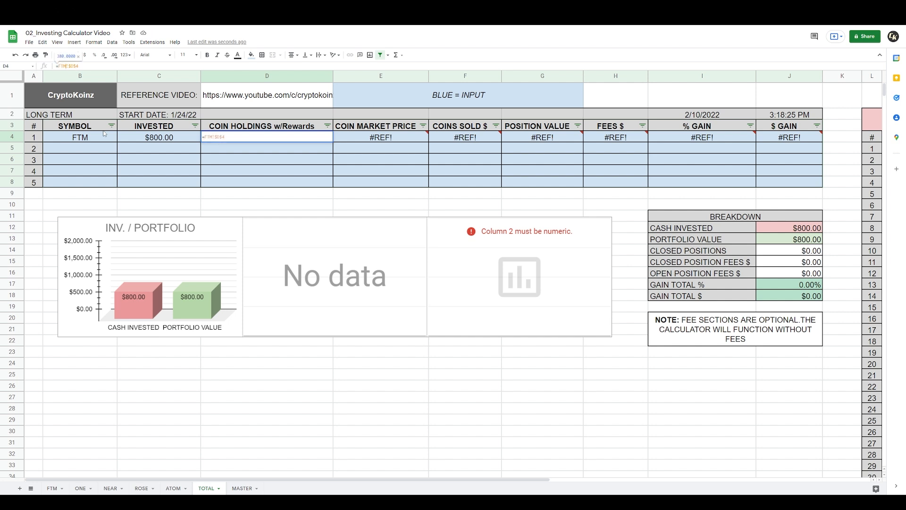
key("Tab")
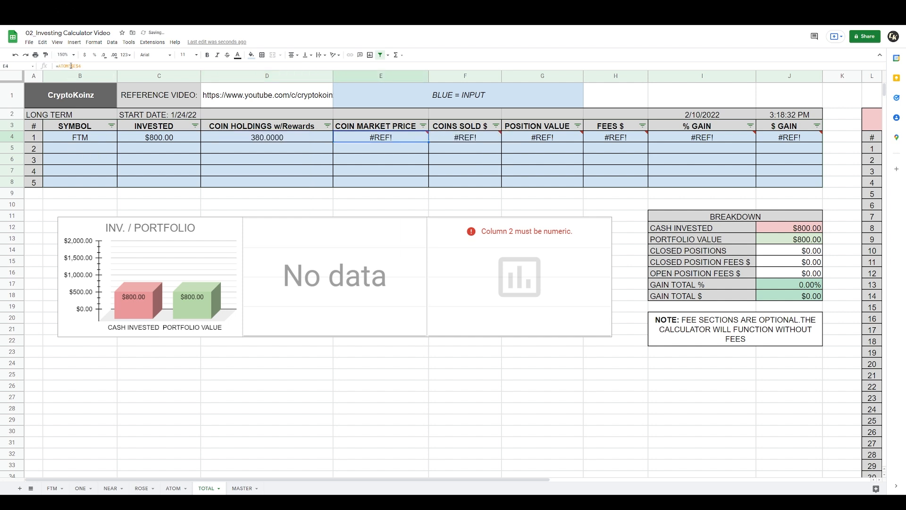
Change the COIN MARKET PRICE formula in E4 to reference the FTM sheet, =FTM!$E$4
left_click(69, 66)
key("BackSpace")
key("BackSpace")
key("BackSpace")
key("BackSpace")
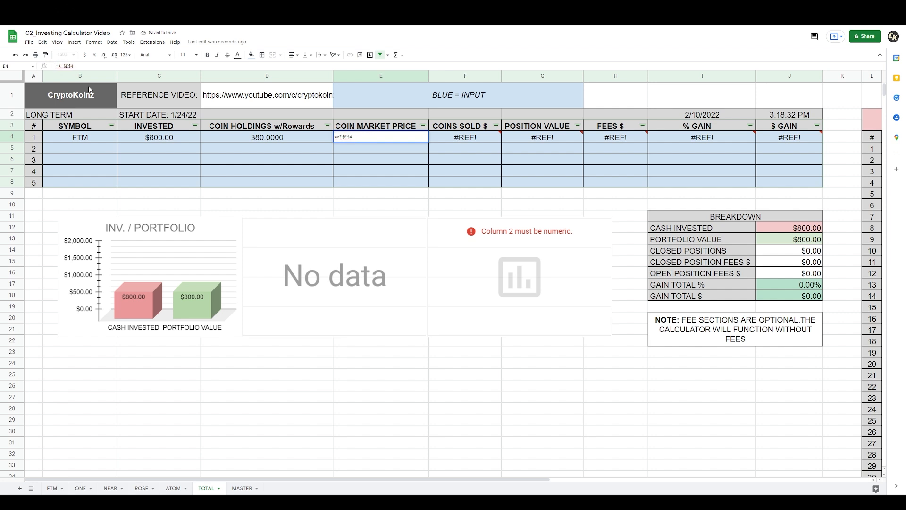
type("FTM")
key("Tab")
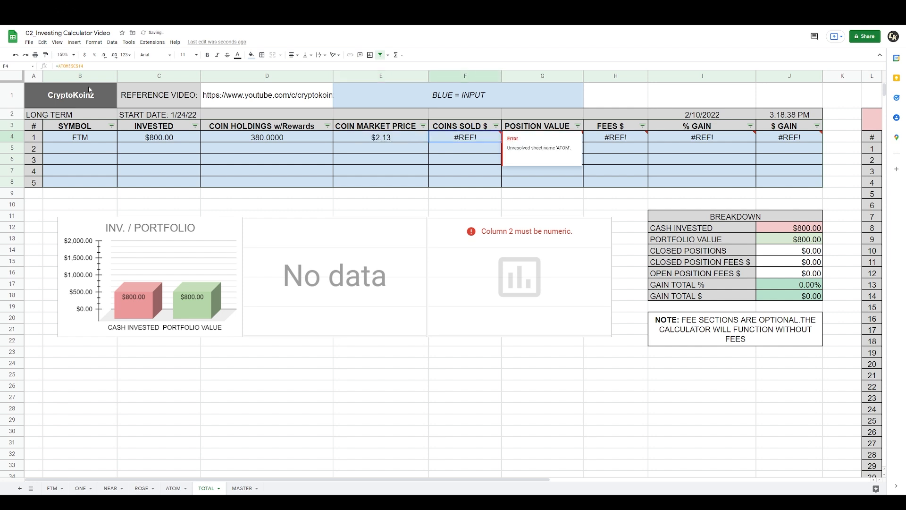
Update the COINS SOLD $ cell F4 to reference the FTM sheet, making the formula =FTM!$C$14
left_click(68, 66)
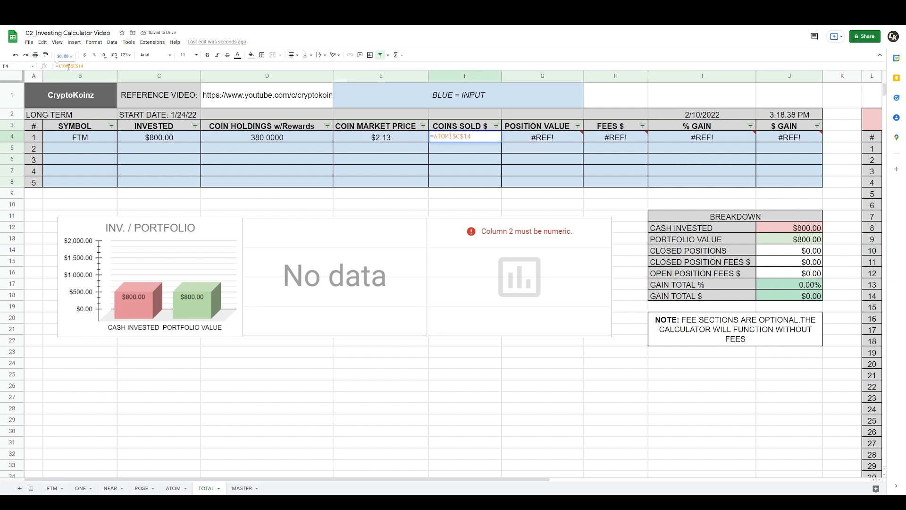
key("BackSpace")
key("BackSpace")
key("BackSpace")
key("BackSpace")
type("FTM")
key("Tab")
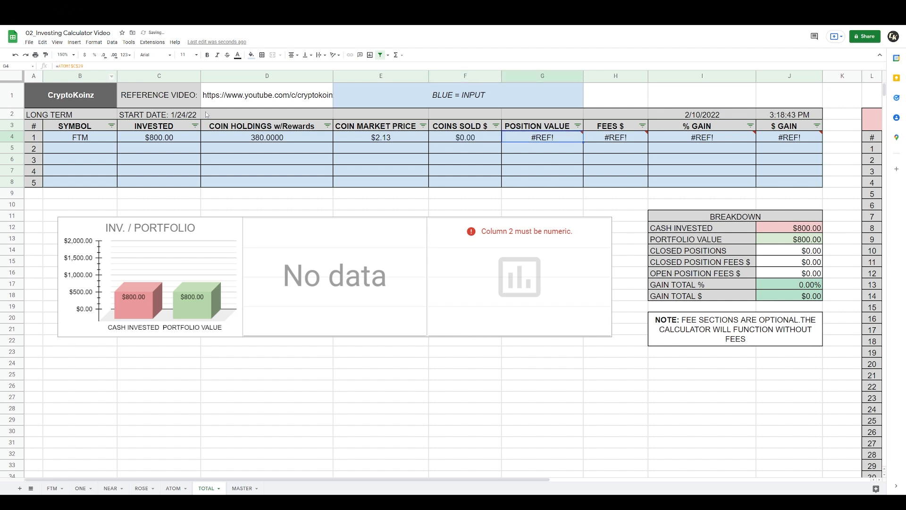
Replace ATOM with FTM in the POSITION VALUE formula in G4, keeping its cell reference
left_click(69, 65)
key("BackSpace")
key("BackSpace")
key("BackSpace")
type("TOM")
key("Tab")
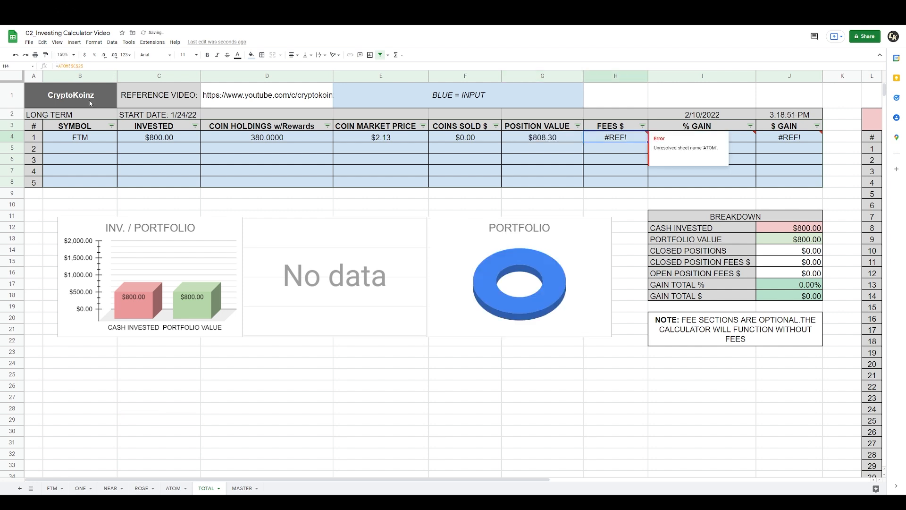
Replace ATOM with FTM in the FEES $ cell H4 so the formula reads =FTM!$C$25
left_click(70, 66)
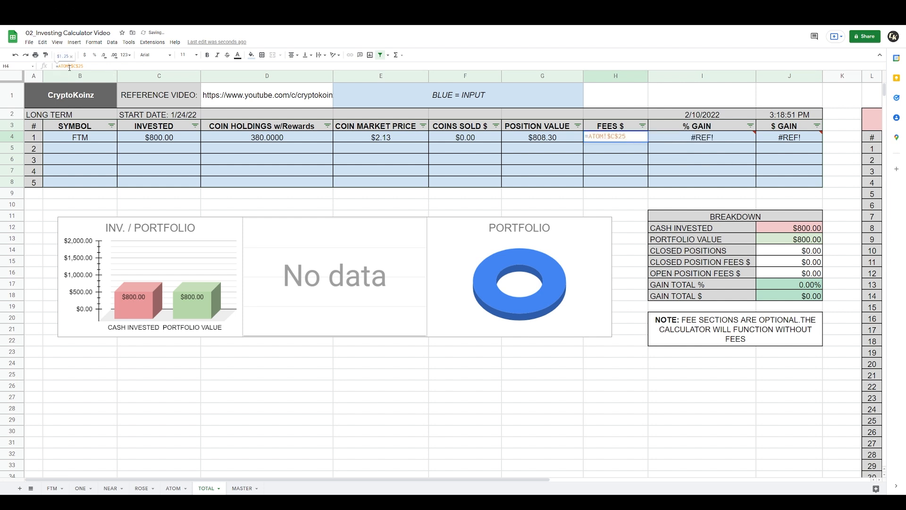
key("BackSpace")
key("BackSpace")
key("BackSpace")
key("BackSpace")
type("FTM")
key("Tab")
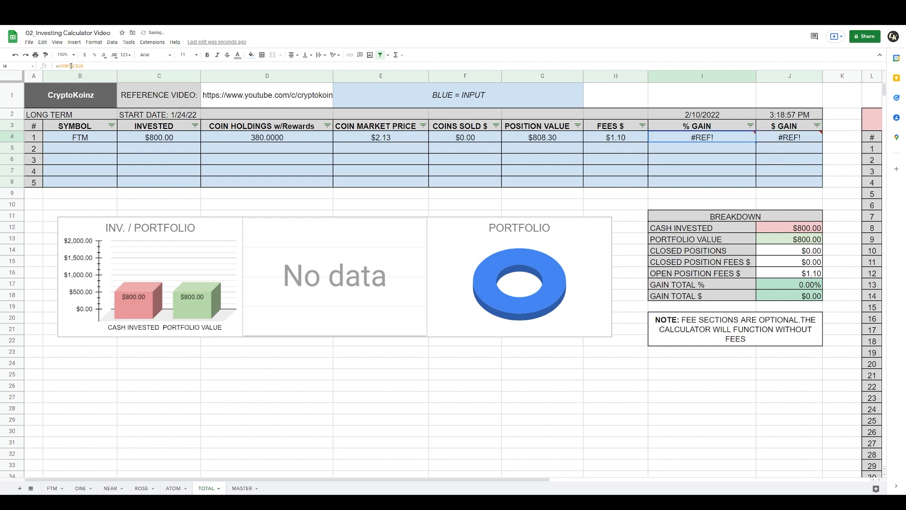
Change the % GAIN formula in I4 to reference the FTM sheet, =FTM!$C$30
left_click(71, 66)
key("BackSpace")
key("BackSpace")
key("BackSpace")
key("BackSpace")
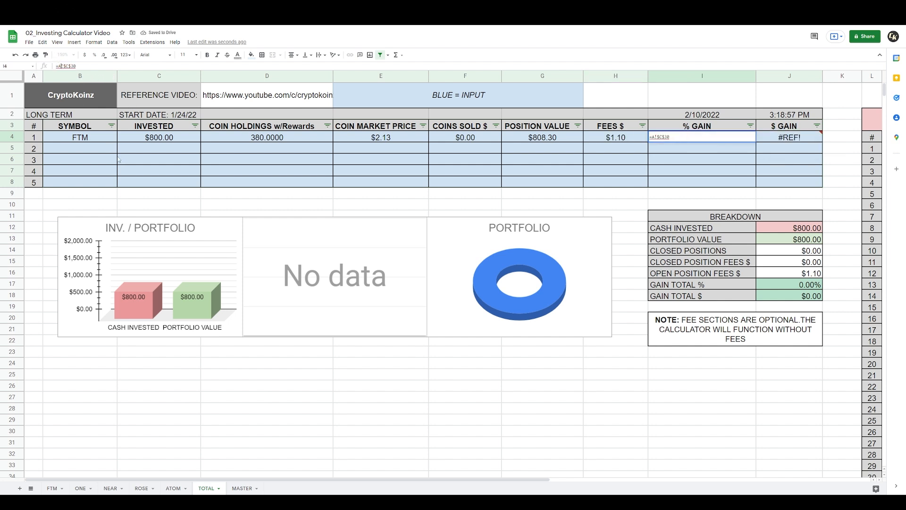
type("FTM")
key("Tab")
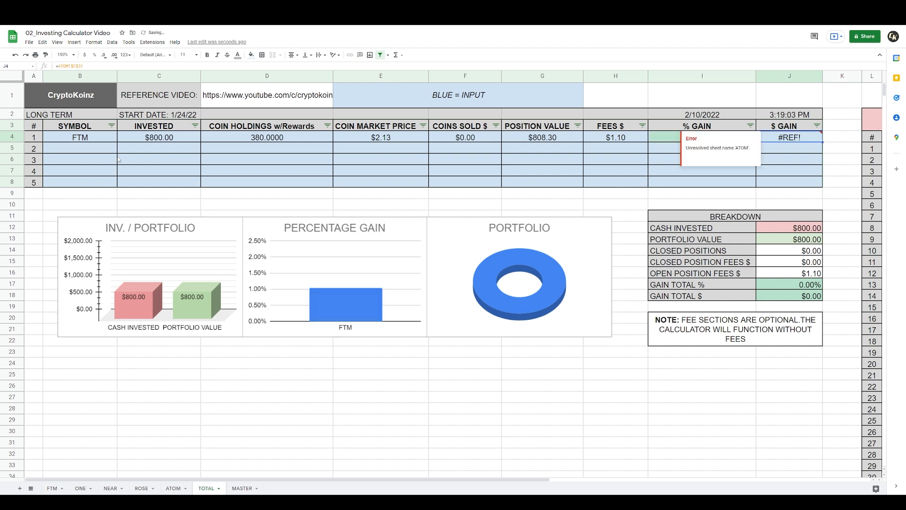
Change the $ GAIN formula in J4 to reference the FTM sheet, =FTM!$C$31
left_click(70, 67)
key("BackSpace")
key("BackSpace")
key("BackSpace")
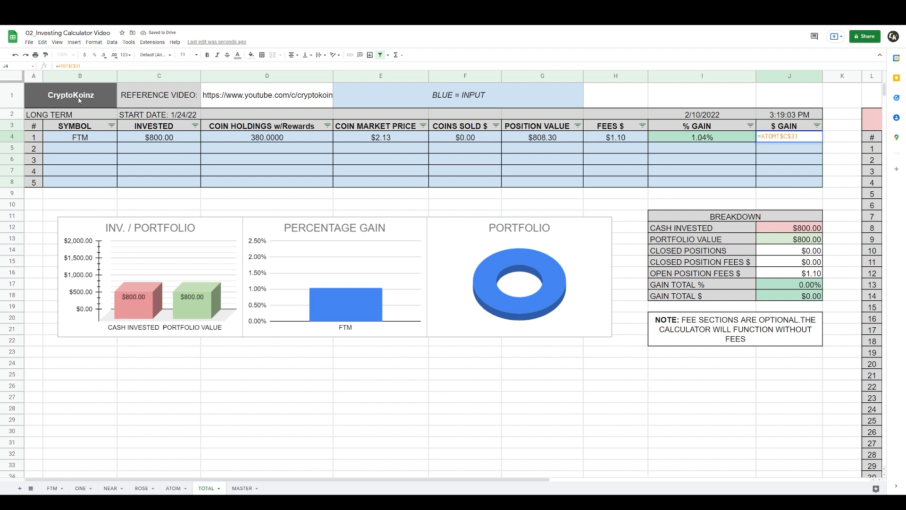
key("BackSpace")
type("FTM")
key("Return")
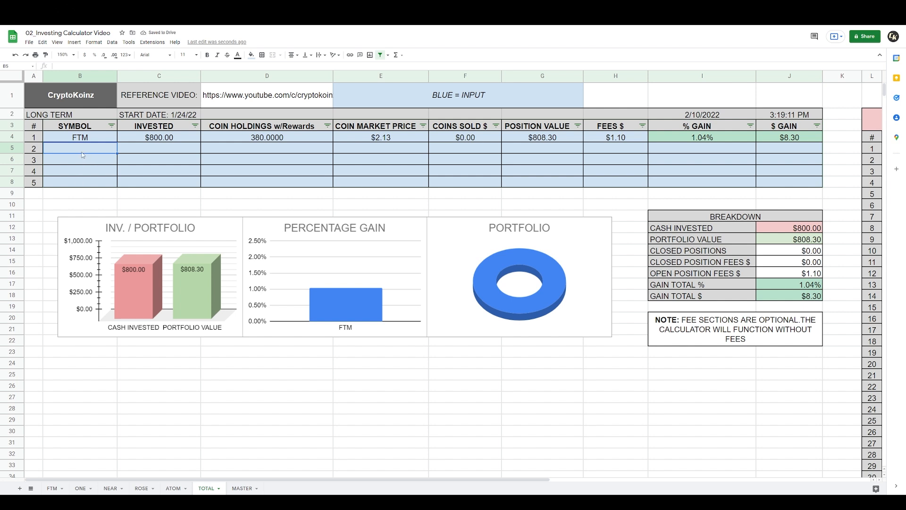
Copy the FTM row's formulas B4:J4 down through row 8, and change the SYMBOL formula in B5 to =ONE!$A$4
left_click_drag(84, 139, 821, 183)
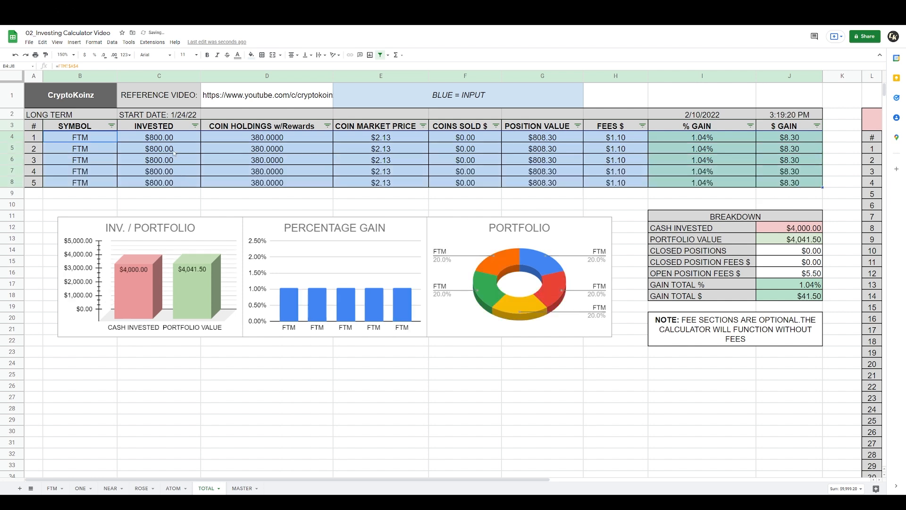
left_click(100, 152)
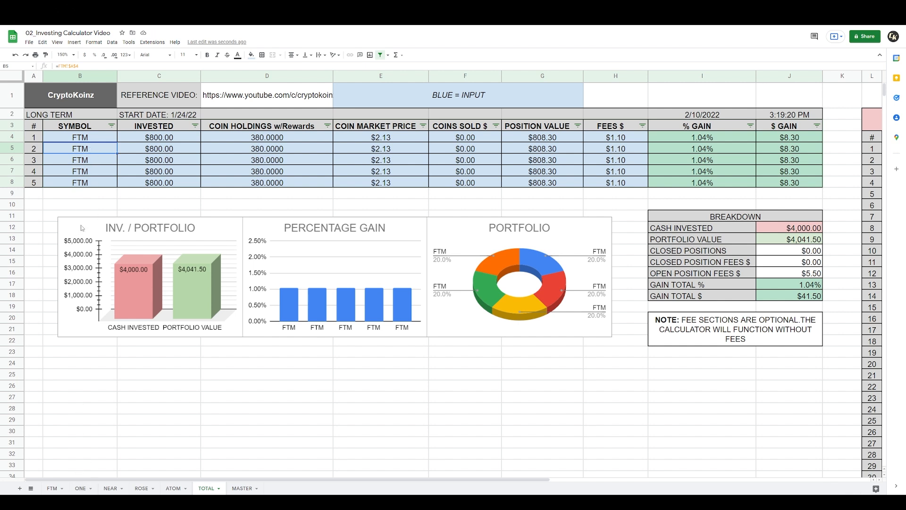
left_click(65, 65)
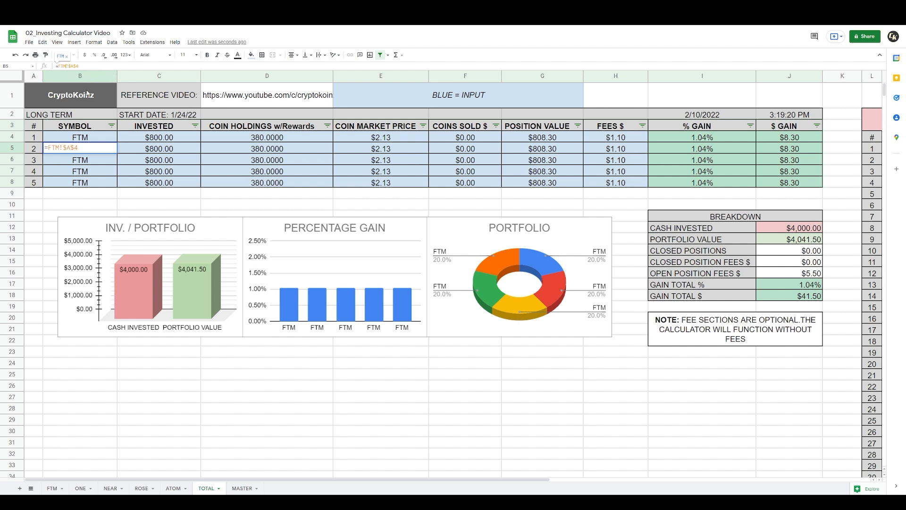
key("BackSpace")
key("BackSpace")
key("BackSpace")
type("ONE")
key("Tab")
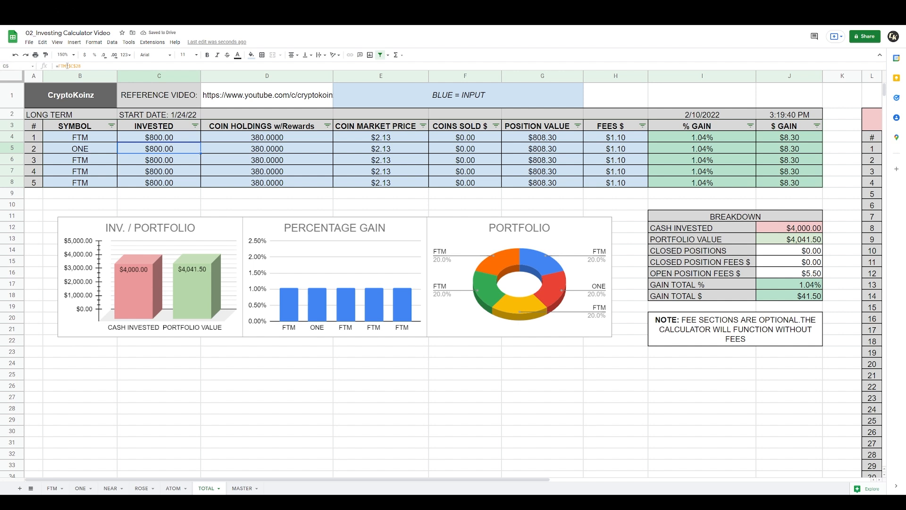
Replace FTM with ONE in the INVESTED and COIN HOLDINGS formulas of the second coin row, C5 and D5
key("Return")
key("BackSpace")
key("BackSpace")
key("BackSpace")
type("ONE")
key("Tab")
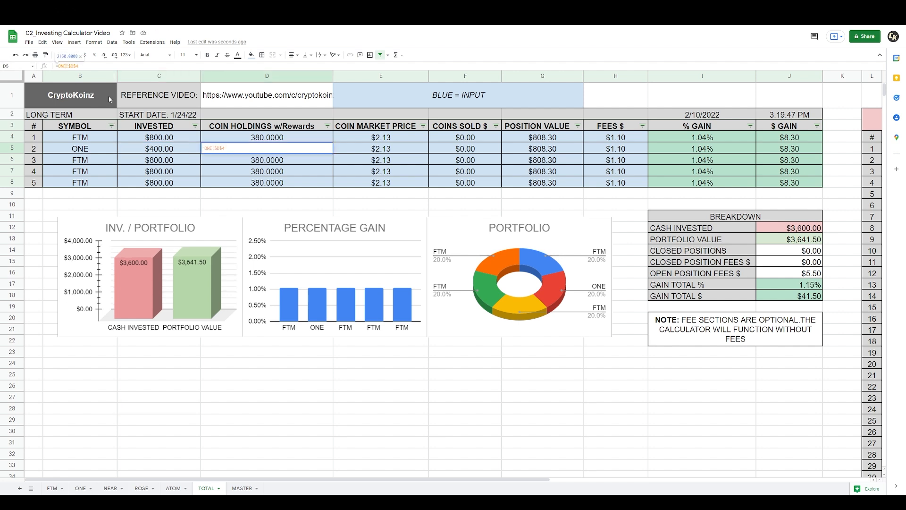
key("Tab")
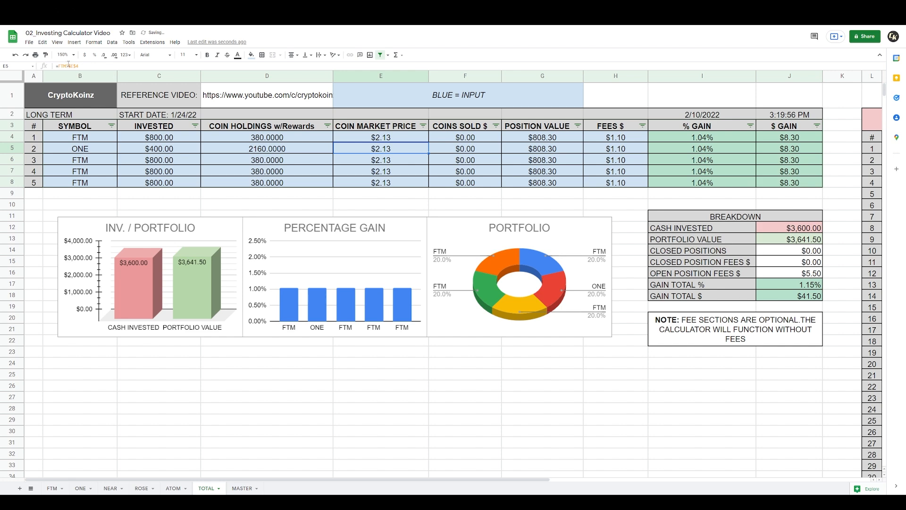
Switch the market price, coins sold and position value formulas in E5:G5 from the FTM sheet to ONE
key("Return")
key("BackSpace")
key("BackSpace")
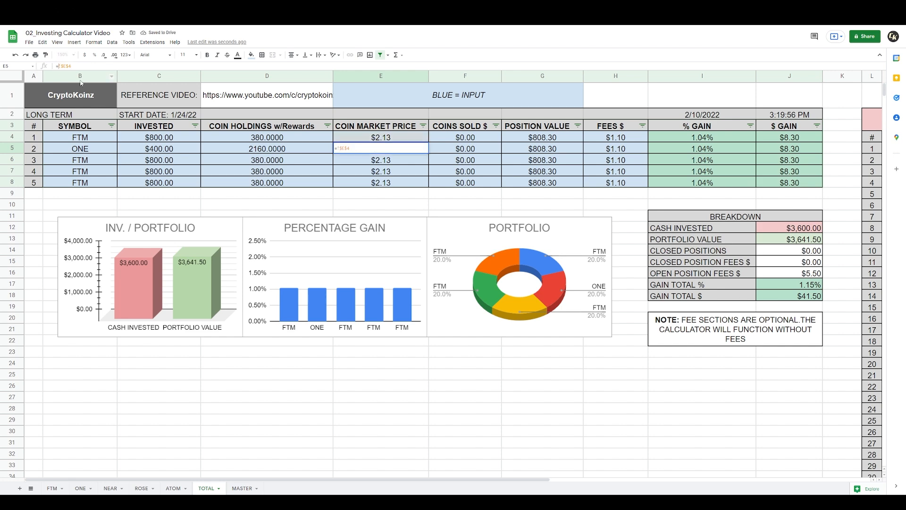
type("ONE")
key("Tab")
key("Tab")
key("Tab")
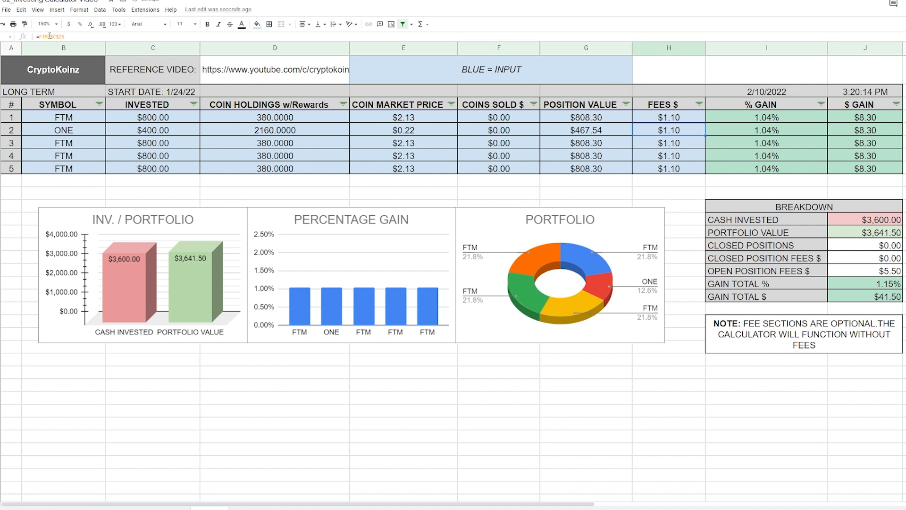
Change the sheet reference in the FEES $, % GAIN and $ GAIN cells H5:J5 from FTM to ONE
left_click(50, 36)
key("BackSpace")
key("BackSpace")
key("BackSpace")
type("ONE")
key("Tab")
left_click(50, 36)
key("BackSpace")
key("BackSpace")
key("BackSpace")
type("ONE")
key("Tab")
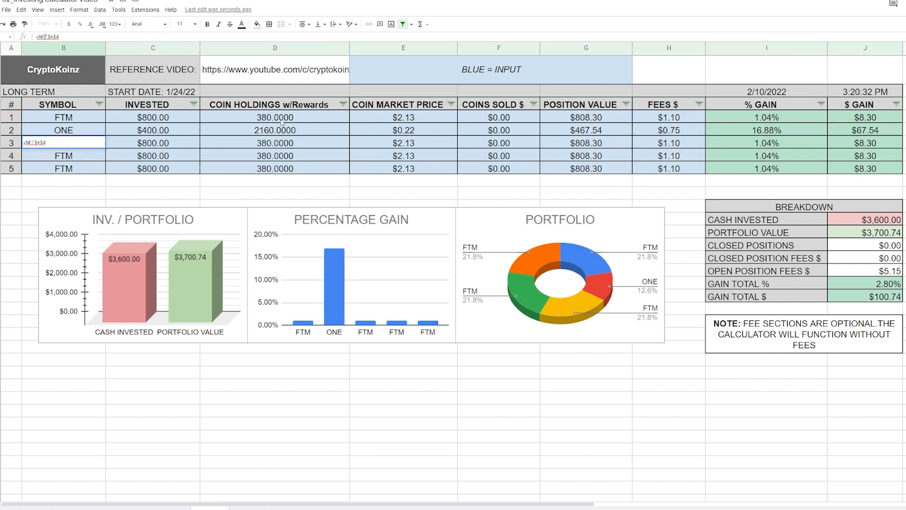
In the third coin row, replace FTM with NEAR in the formulas from SYMBOL to COINS SOLD $, B6:F6
left_click(50, 36)
key("BackSpace")
key("BackSpace")
key("BackSpace")
type("NEAR")
key("Tab")
left_click(49, 36)
key("BackSpace")
key("BackSpace")
key("BackSpace")
type("NEAR")
key("Tab")
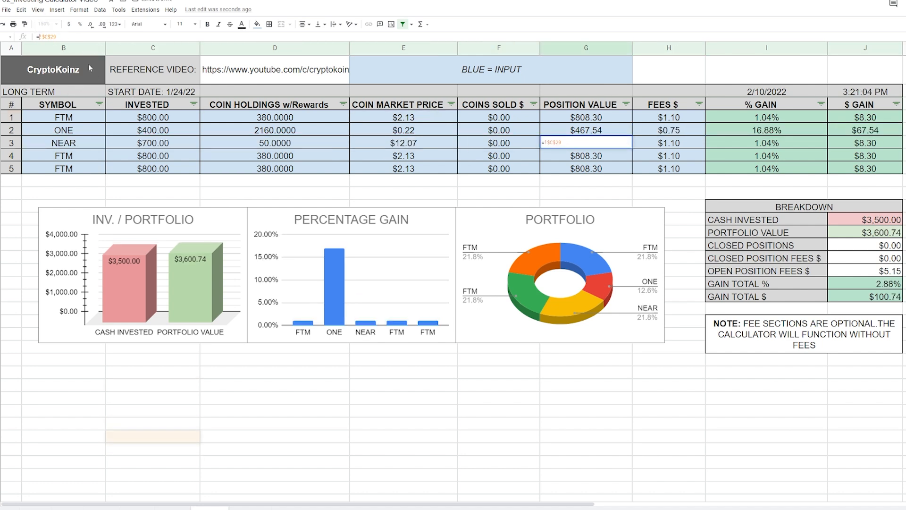
Replace FTM with NEAR in the position value, fees and gain formulas of the third coin row, G6:J6
key("Tab")
left_click(50, 36)
key("BackSpace")
key("BackSpace")
key("BackSpace")
type("NEAR")
key("Tab")
left_click(50, 37)
key("BackSpace")
key("BackSpace")
key("BackSpace")
type("NEAR")
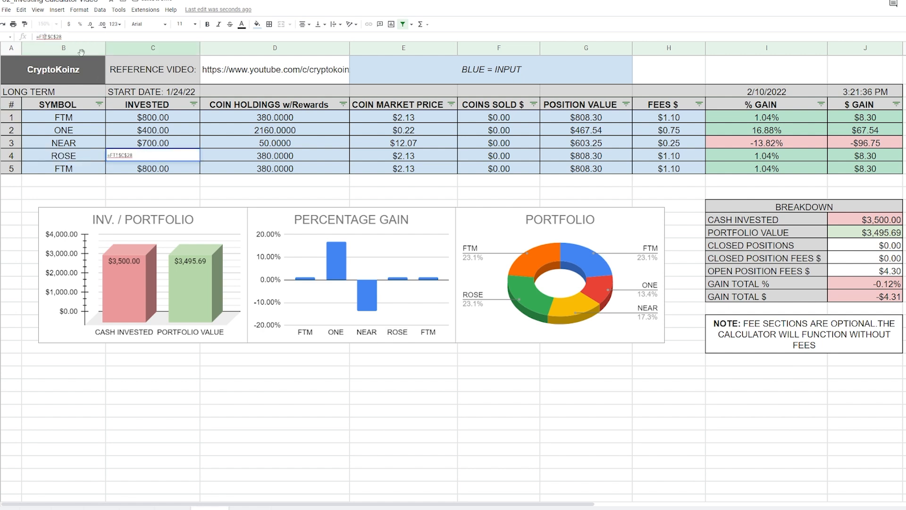
In the fourth coin row, replace FTM with ROSE in the formulas from SYMBOL to FEES $, B7:H7
key("Tab")
left_click(50, 37)
key("BackSpace")
key("BackSpace")
key("BackSpace")
type("ROSE")
key("Tab")
left_click(49, 36)
key("BackSpace")
key("BackSpace")
key("BackSpace")
type("ROSE")
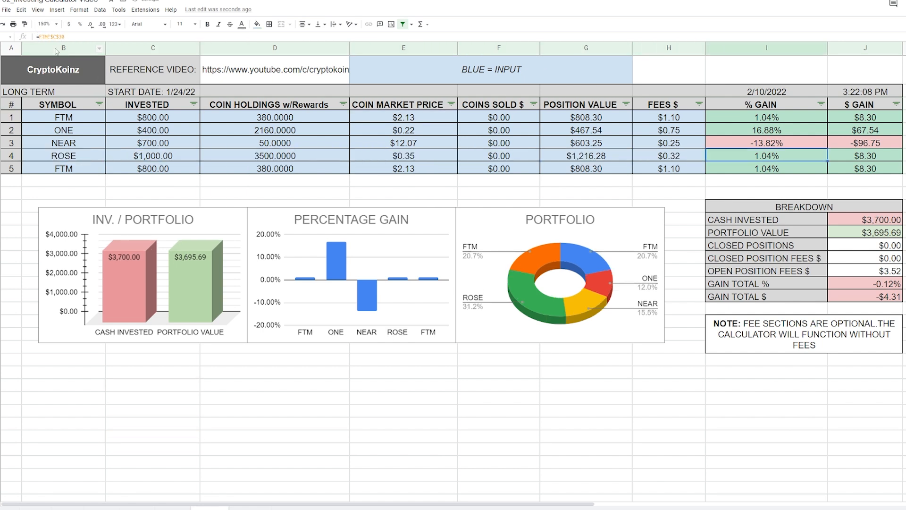
Change the % GAIN and $ GAIN formulas in I7 and J7 to reference the ROSE sheet
left_click(49, 36)
key("BackSpace")
key("BackSpace")
key("BackSpace")
type("ROSE")
key("Return")
In the fifth coin row, replace FTM with ATOM in the symbol, invested and coin holdings formulas, B8:D8
left_click(50, 37)
key("BackSpace")
key("BackSpace")
key("BackSpace")
type("ATOM")
key("Tab")
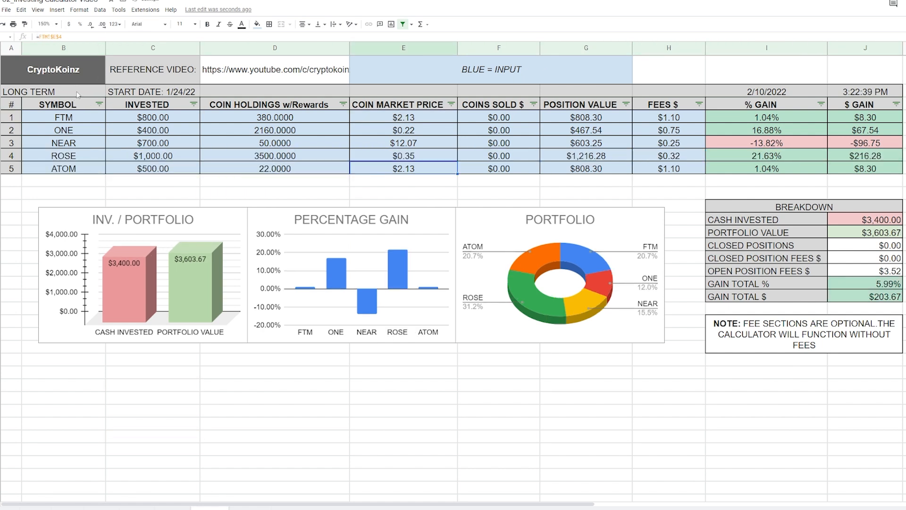
Replace FTM with ATOM in the remaining formulas of the fifth coin row, from COIN MARKET PRICE to $ GAIN, E8:J8
left_click(49, 36)
key("BackSpace")
key("BackSpace")
key("BackSpace")
type("ATOM")
key("Tab")
left_click(49, 36)
key("BackSpace")
key("BackSpace")
key("BackSpace")
type("ATOM")
Create a filter over the coin table including its header row, B3:J8
left_click_drag(63, 105, 860, 105)
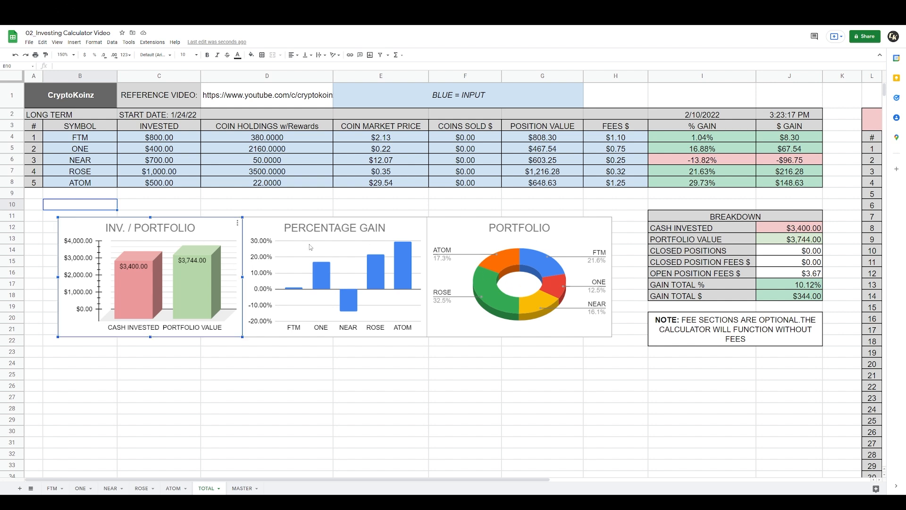
left_click(542, 258)
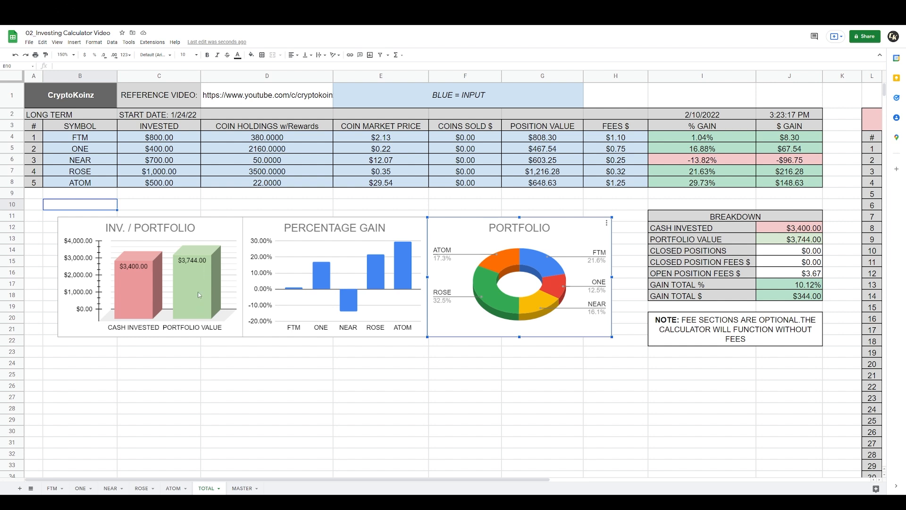
left_click_drag(70, 128, 784, 186)
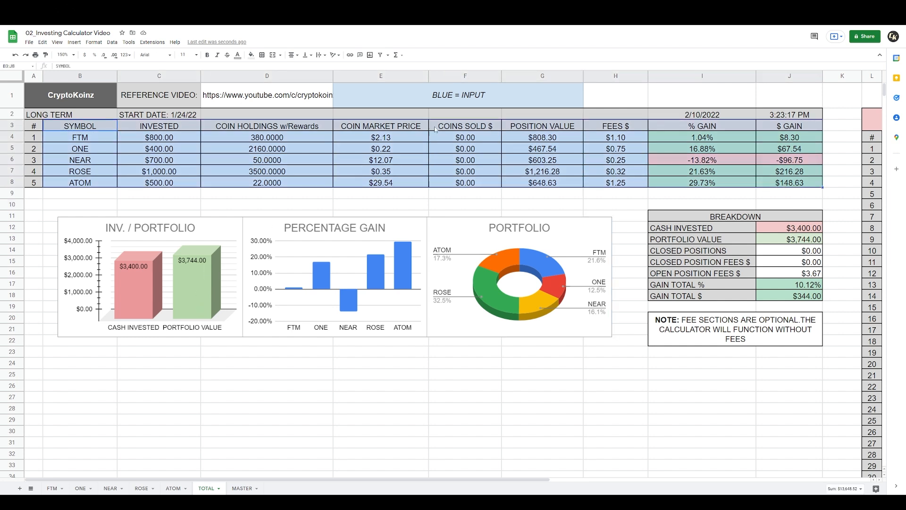
left_click(382, 55)
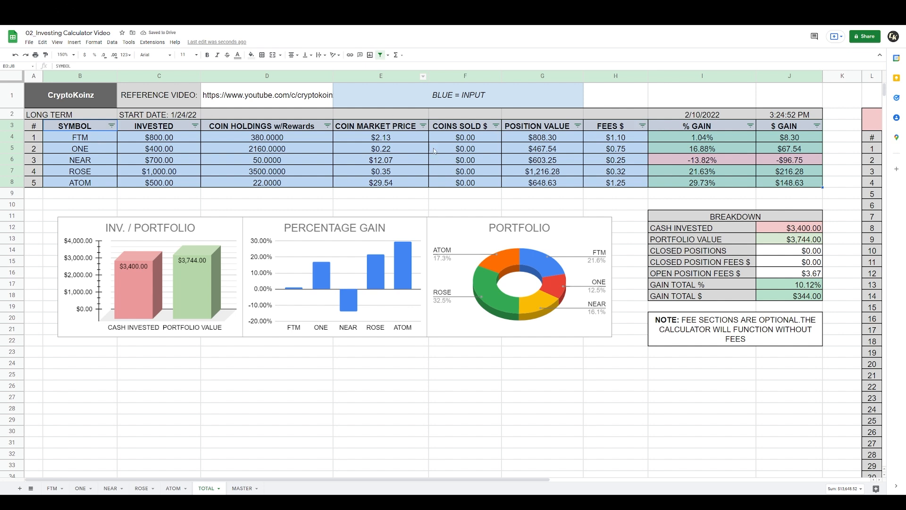
Sort the coin table by SYMBOL from A to Z, and re-sort it by INVESTED from A to Z
left_click(111, 125)
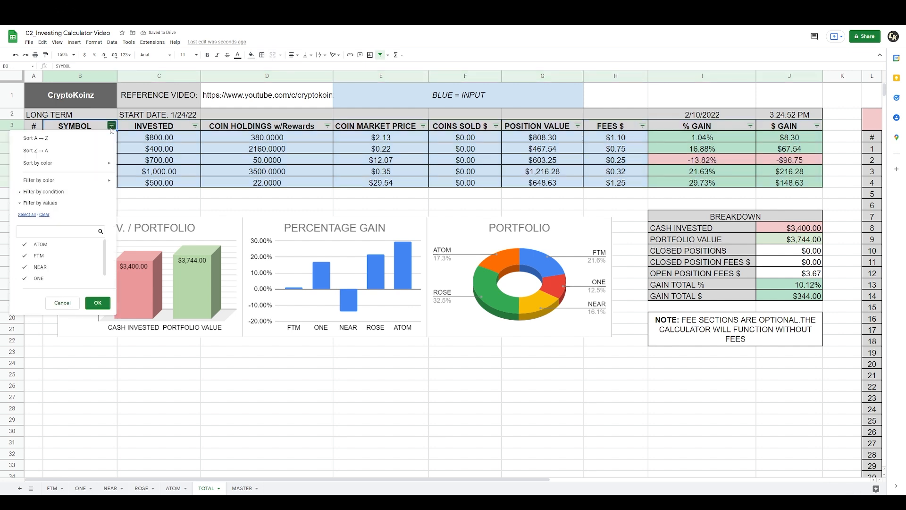
left_click(36, 138)
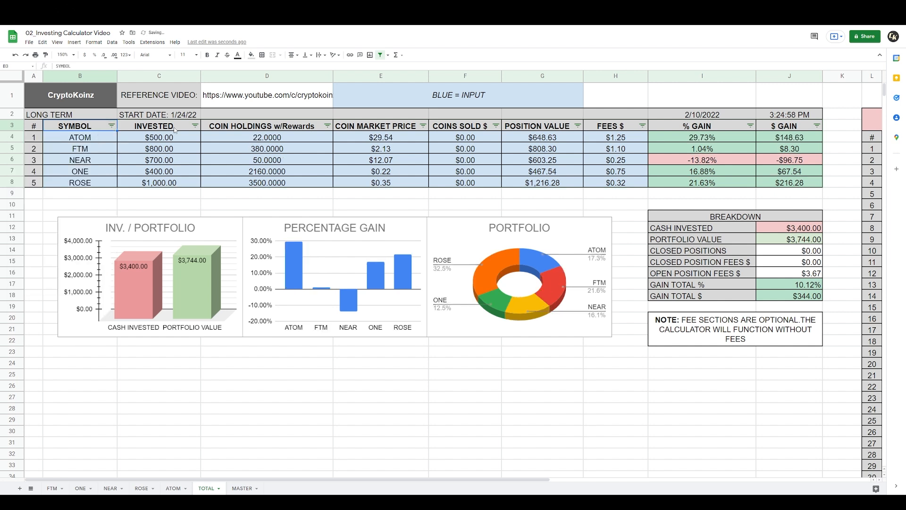
left_click(195, 126)
left_click(172, 139)
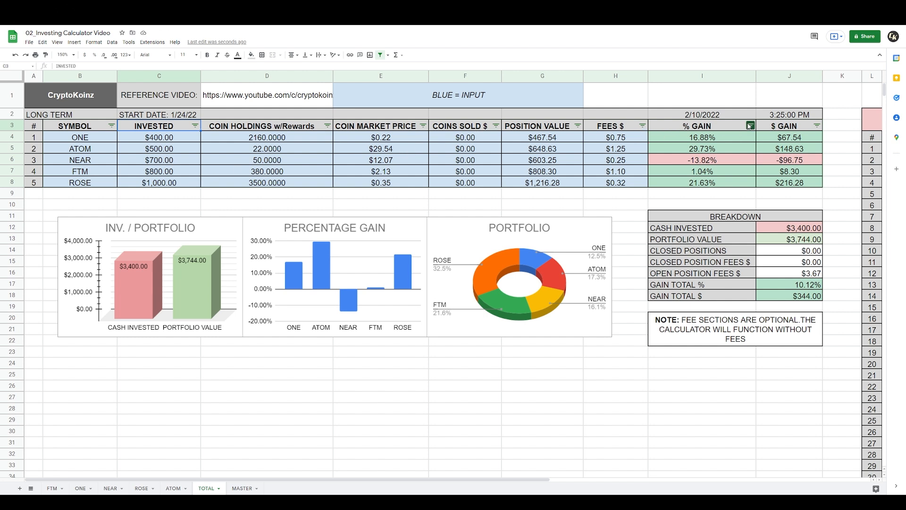
Sort the coin table on the TOTAL sheet by % GAIN from Z to A
left_click(751, 126)
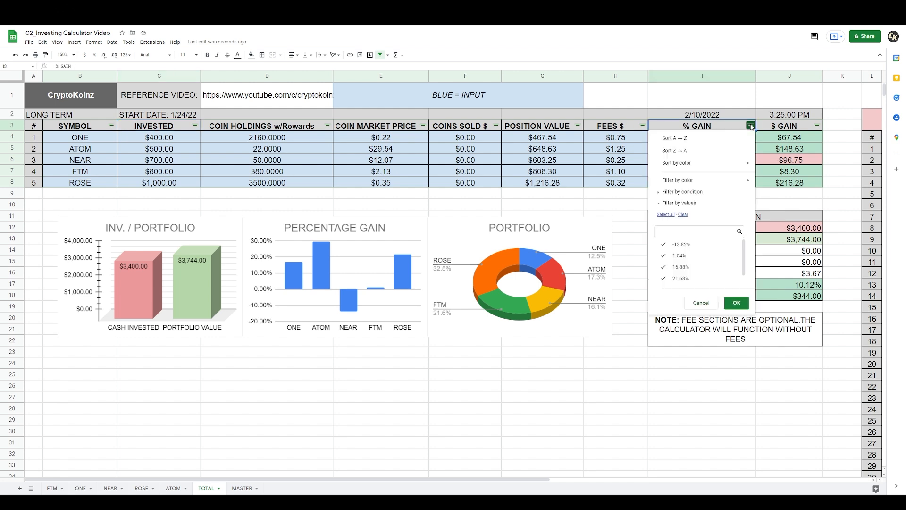
left_click(690, 151)
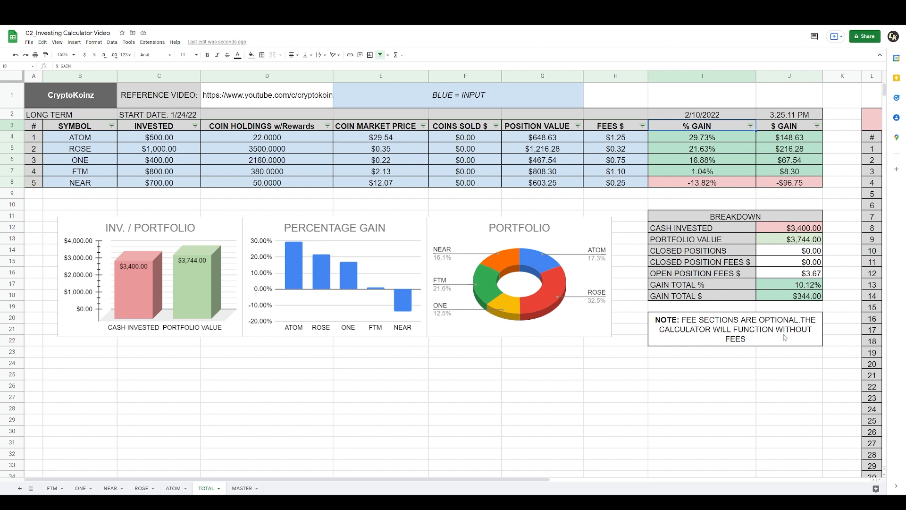
left_click_drag(514, 478, 826, 466)
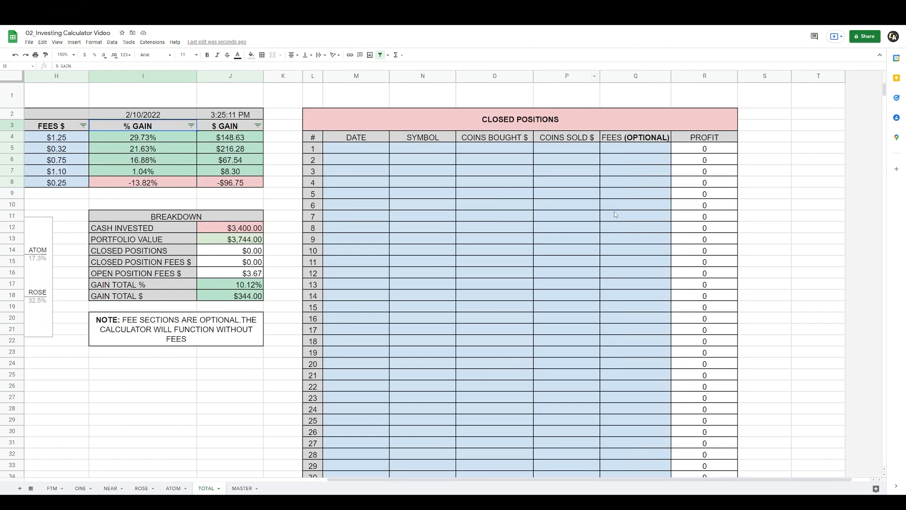
left_click_drag(664, 480, 290, 490)
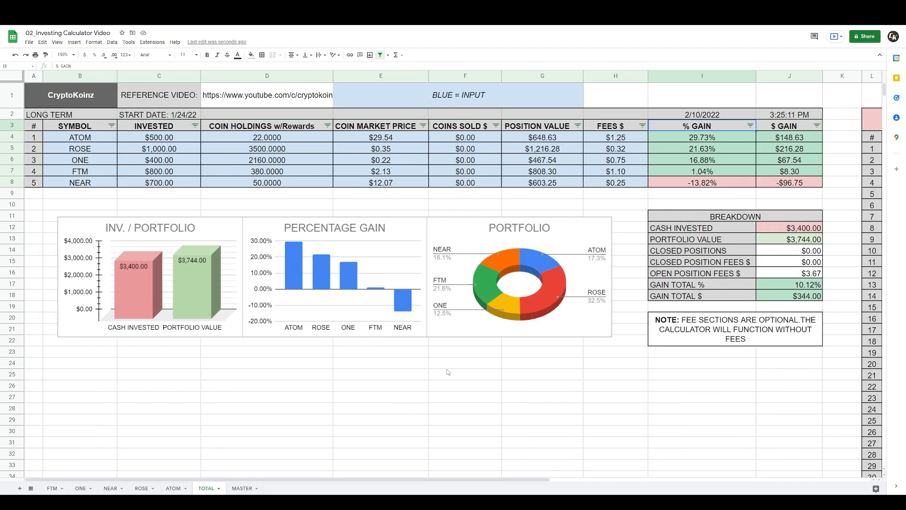
On the ROSE sheet, set COIN HOLDINGS w/Rewards in D4 to 3600
left_click(142, 488)
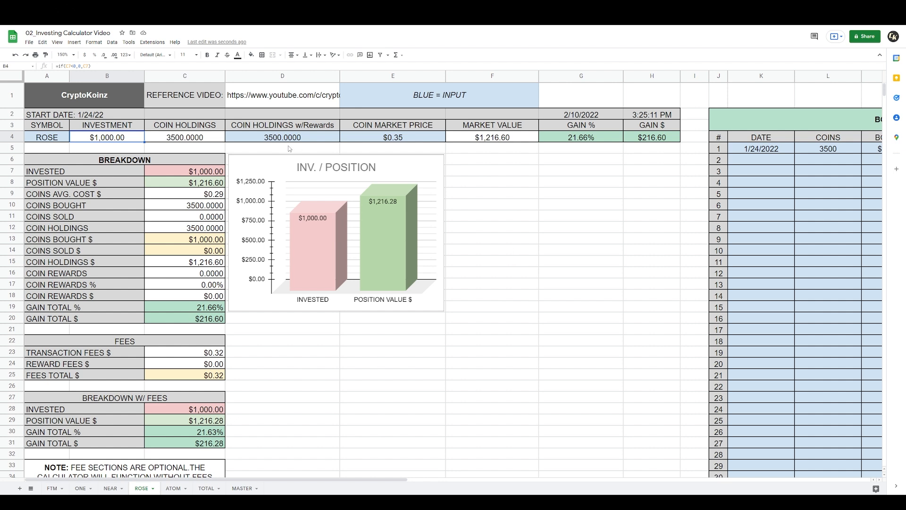
left_click(281, 138)
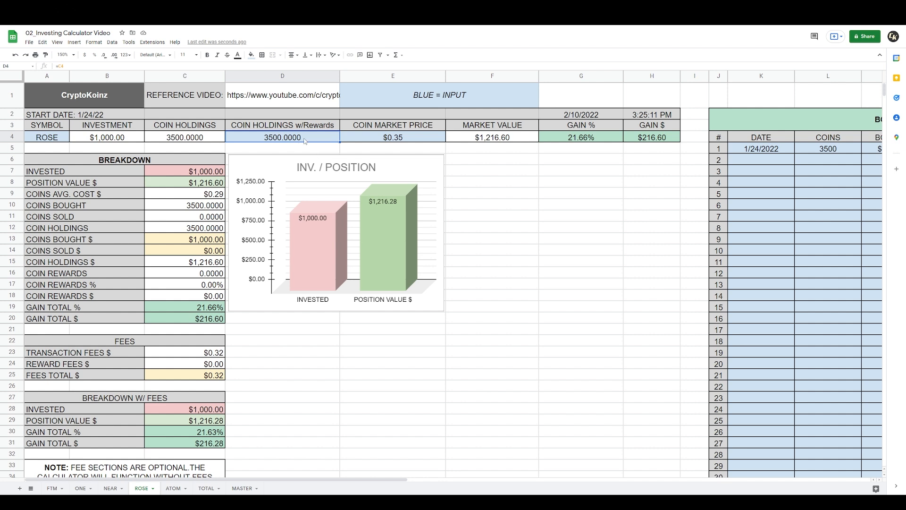
type("3600")
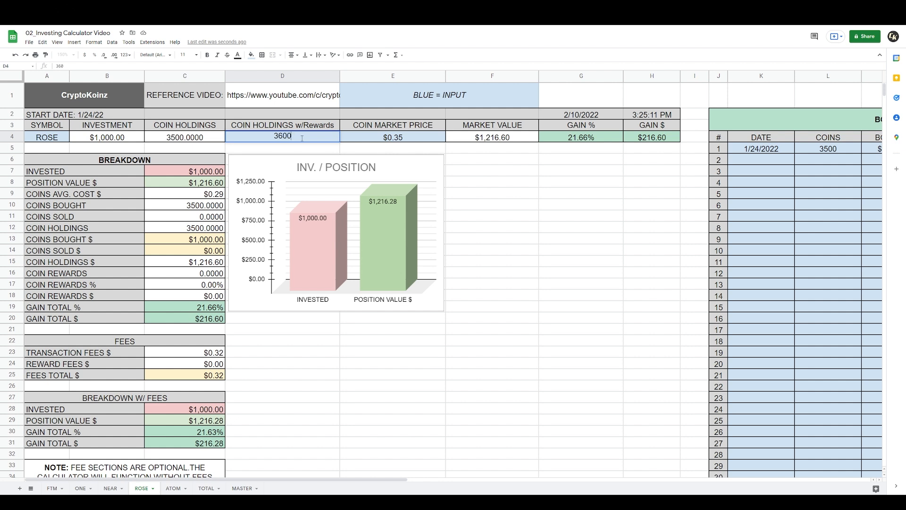
key("Return")
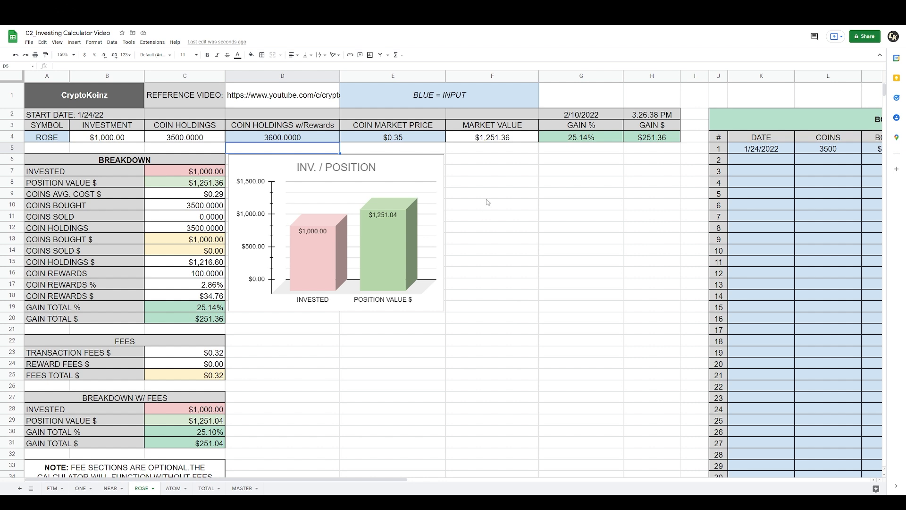
Try 3400 as ROSE's COIN HOLDINGS w/Rewards in D4, and set it back to 3600
left_click(311, 137)
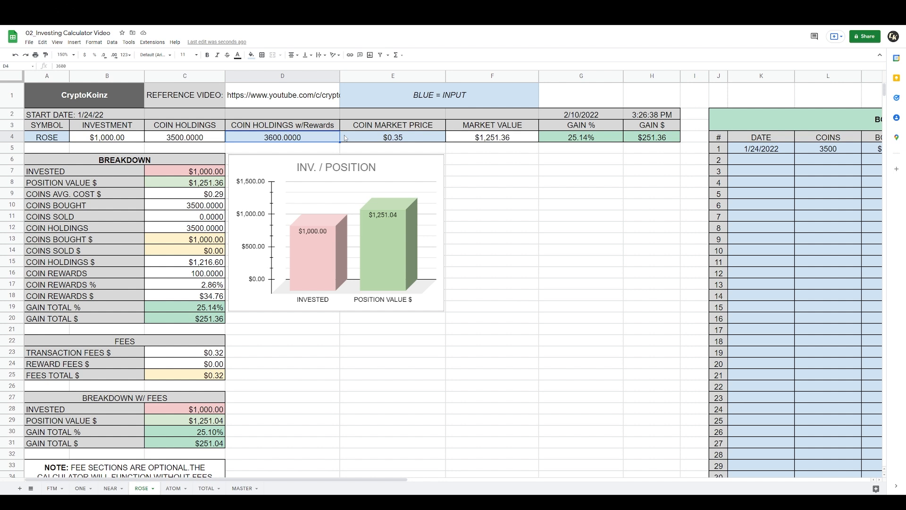
type("340")
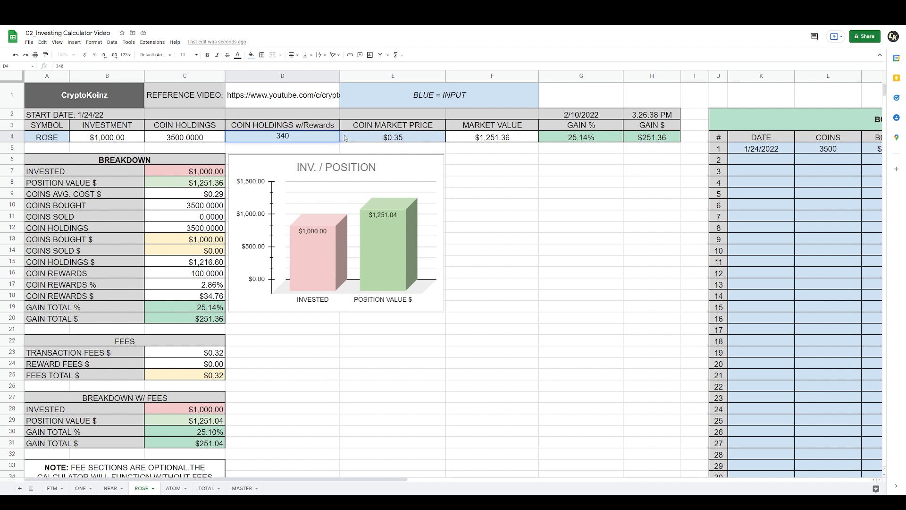
type("0")
key("Return")
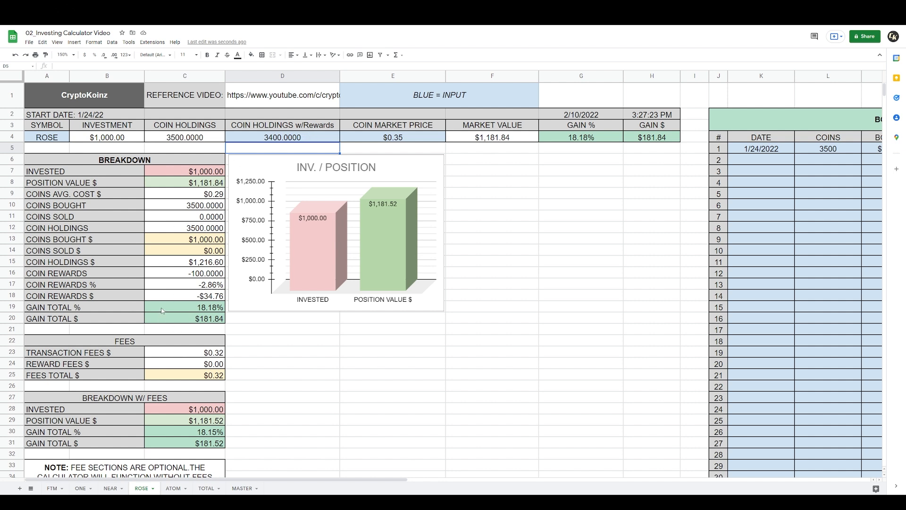
key("Up")
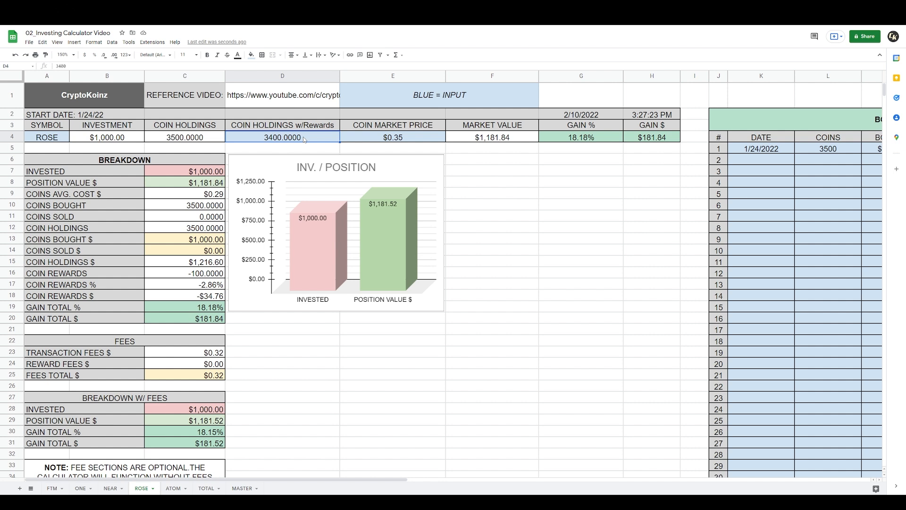
type("3600")
key("Return")
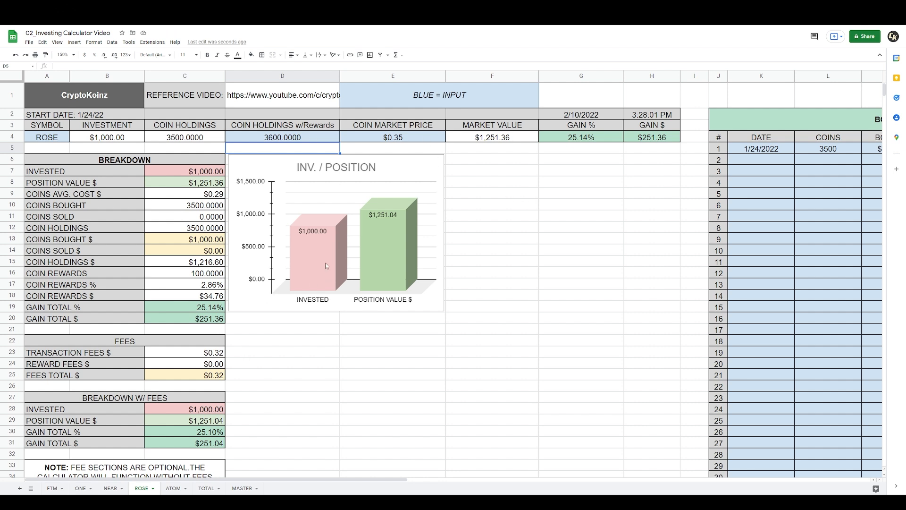
In the first row of ROSE's SOLD table, enter the date 2/10/2022 and 3600 coins
left_click_drag(388, 480, 675, 434)
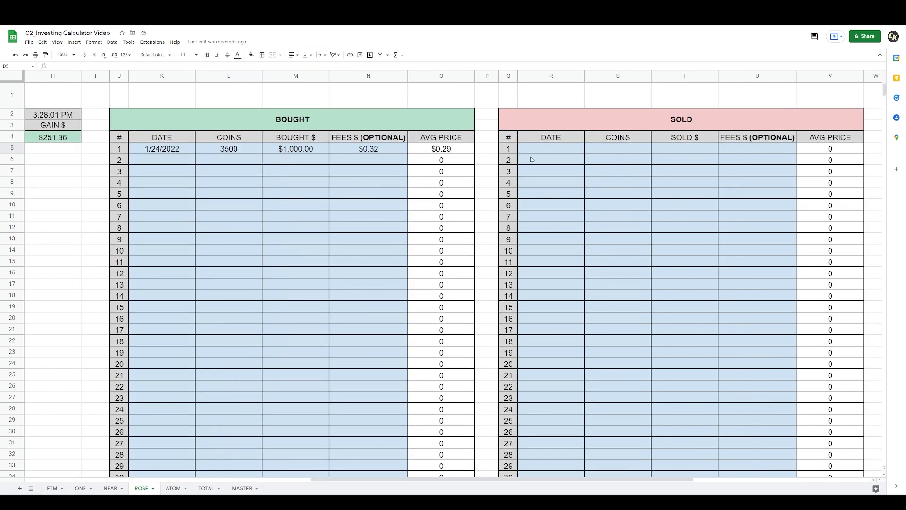
left_click(550, 150)
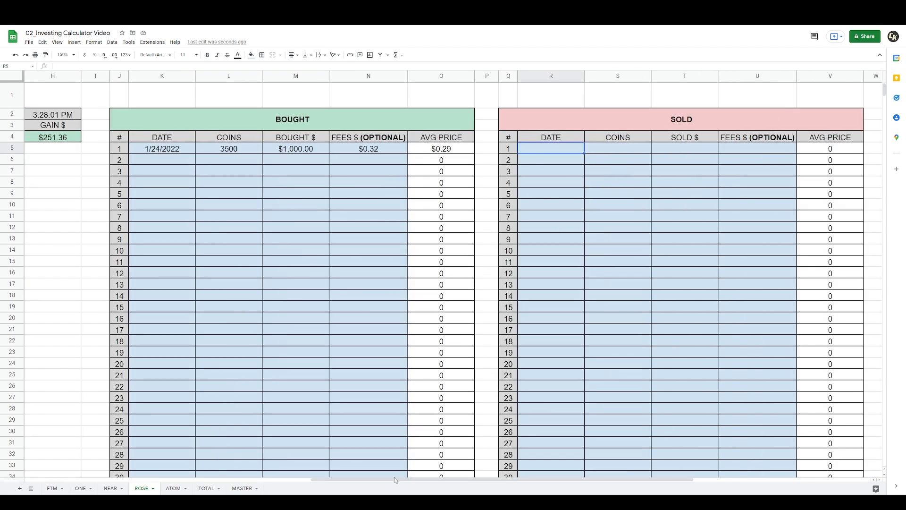
left_click_drag(389, 479, 116, 472)
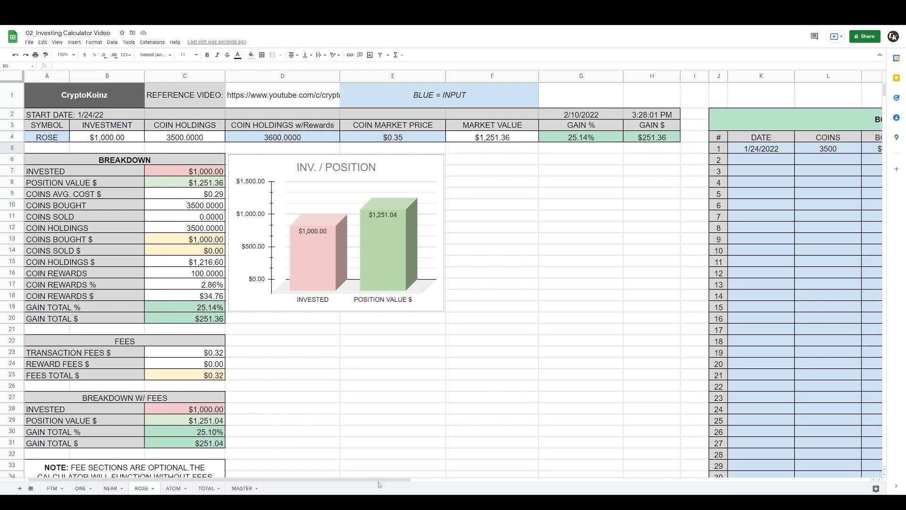
left_click_drag(378, 480, 649, 437)
scroll(648, 438, "right", 3)
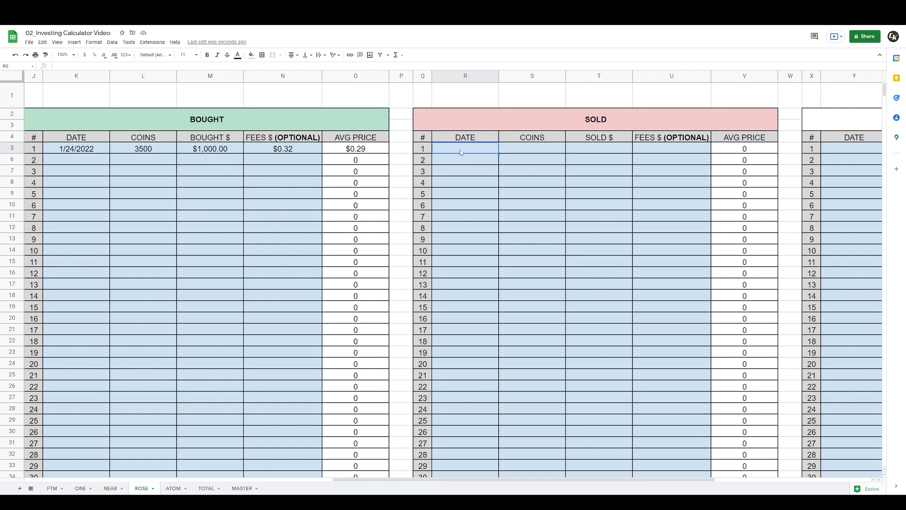
type("2/10/2022")
key("Tab")
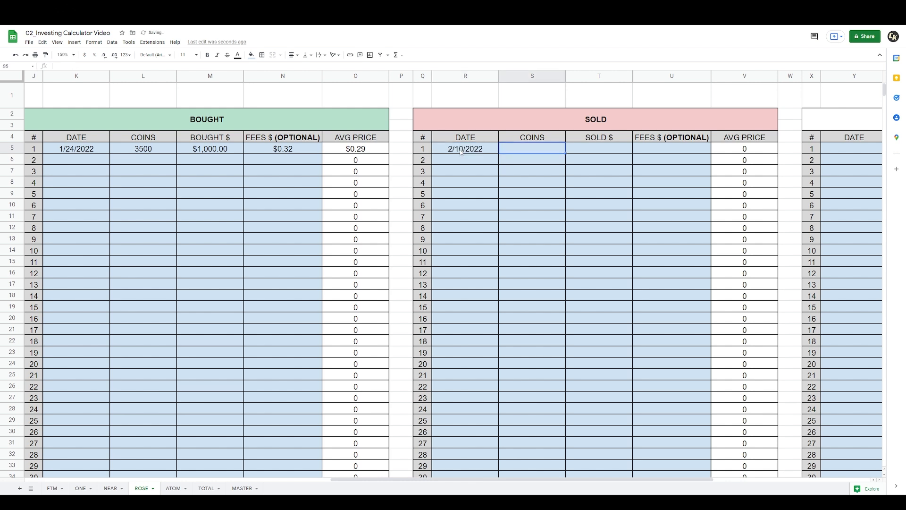
type("3600")
key("Tab")
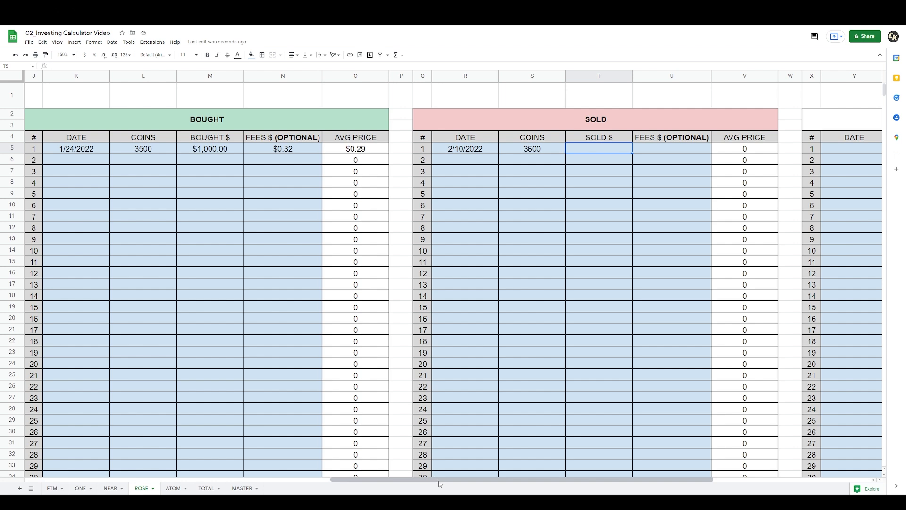
Look up ROSE's market value and enter 1251.36 as SOLD $ in the first row of the SOLD table
left_click_drag(437, 479, 130, 479)
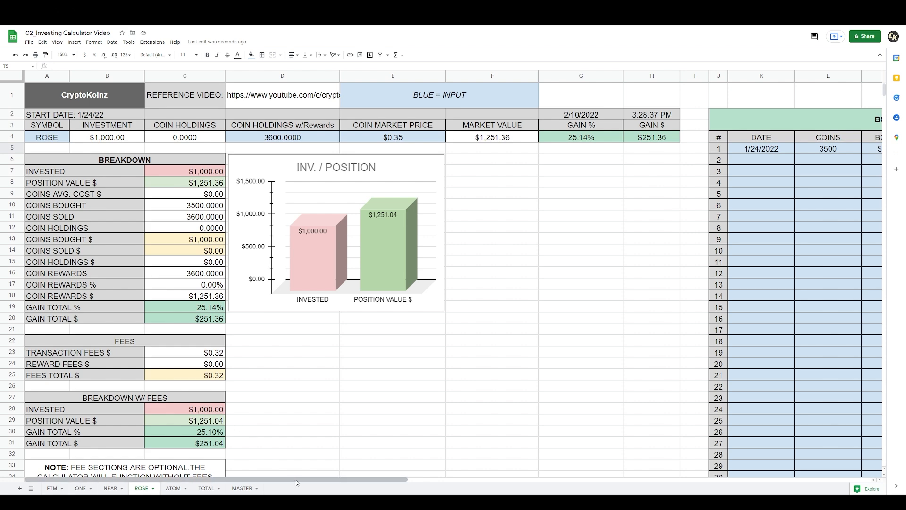
left_click_drag(332, 480, 635, 480)
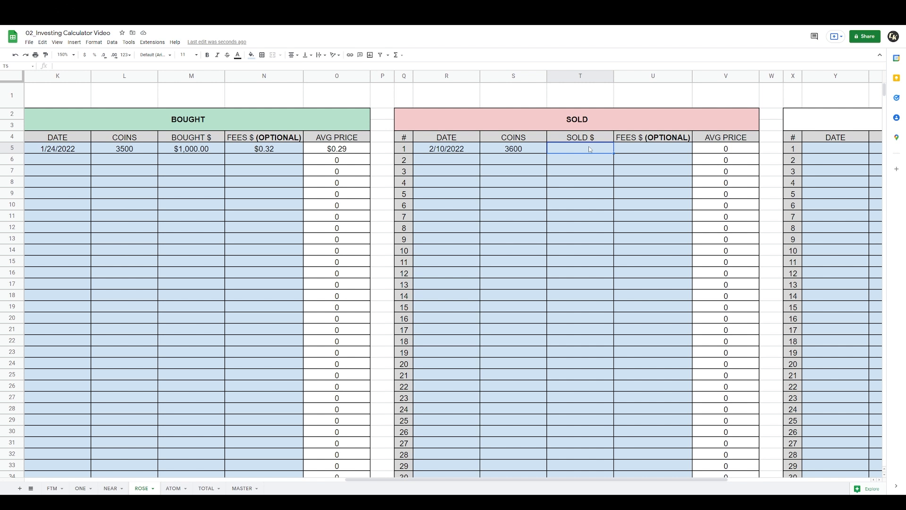
type("1251.36")
key("Tab")
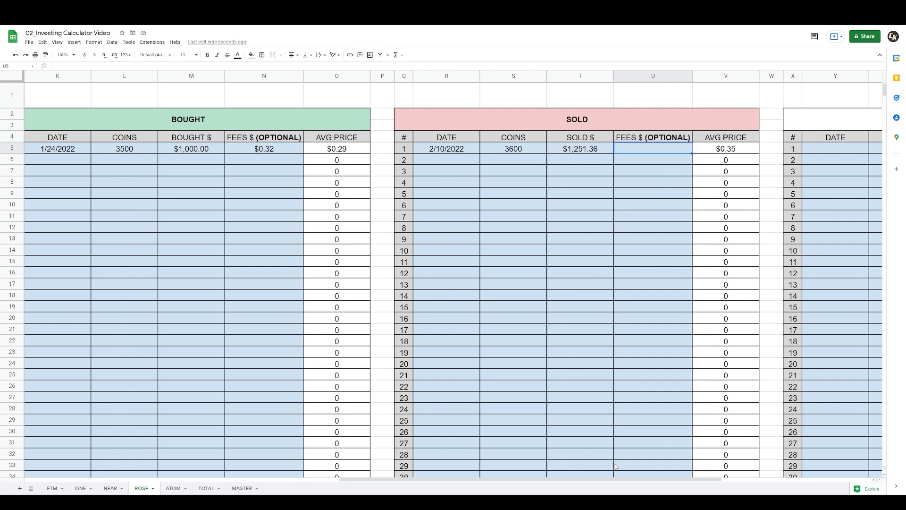
Set ROSE's COIN HOLDINGS w/Rewards in D4 to 0 and review the breakdown sections
left_click_drag(641, 480, 253, 474)
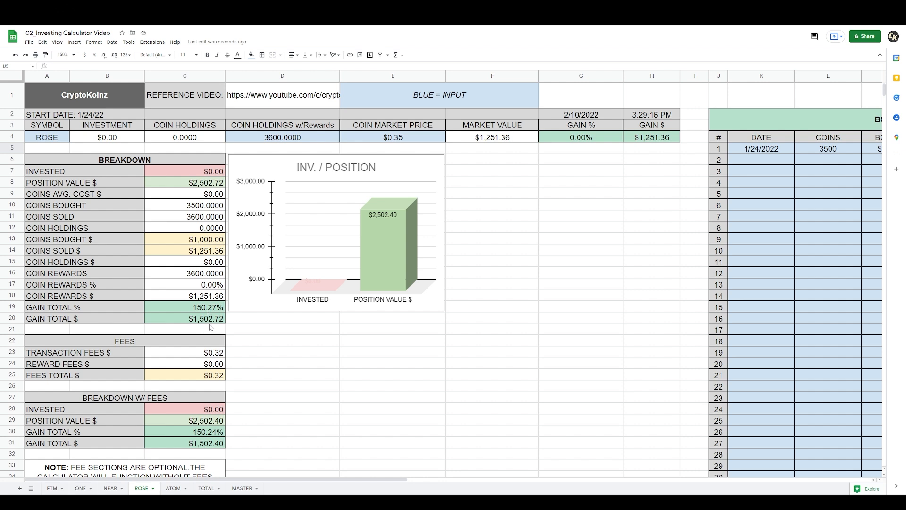
left_click(304, 139)
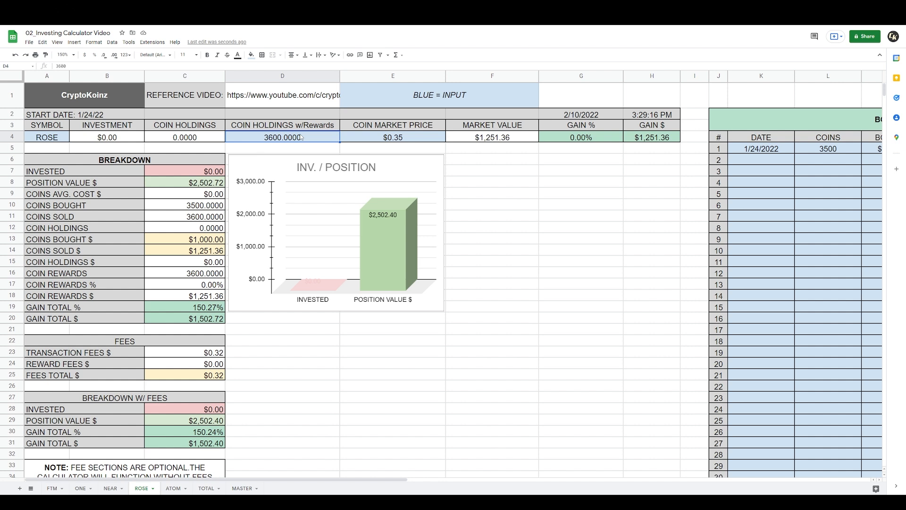
type("0")
key("Return")
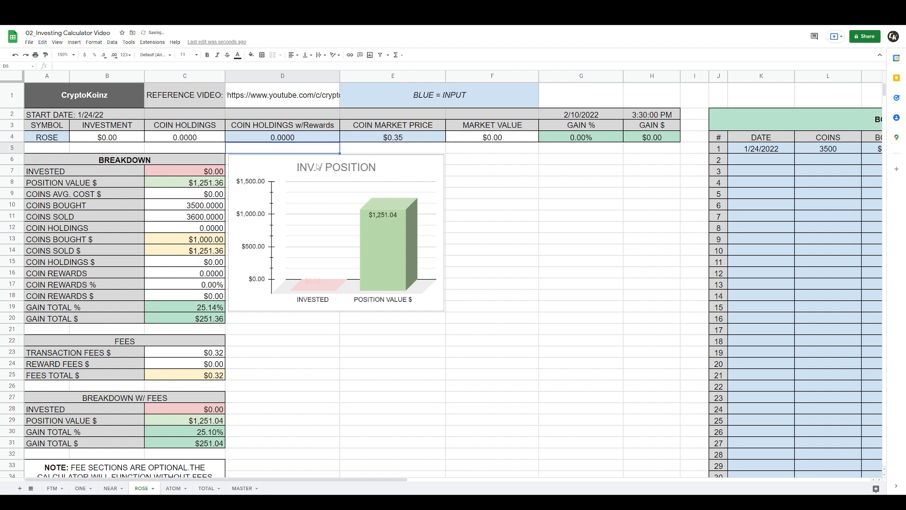
scroll(278, 343, "down", 3)
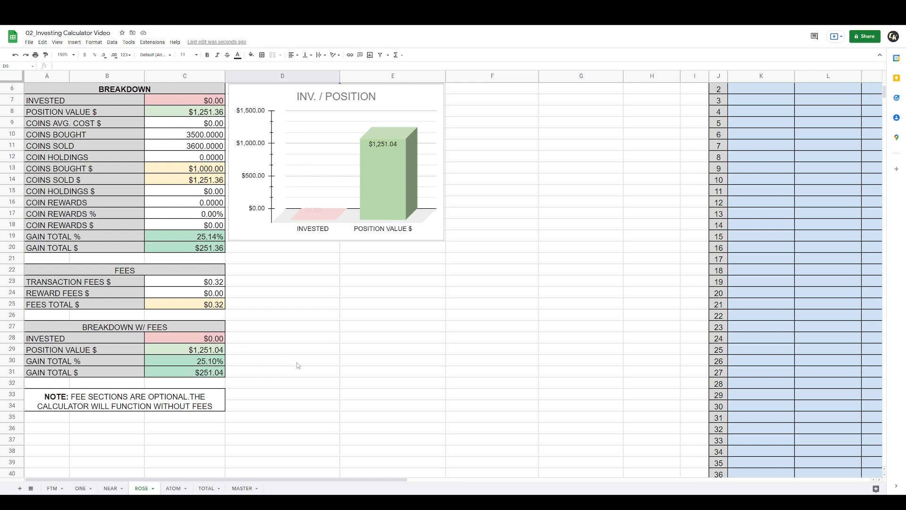
scroll(131, 183, "up", 3)
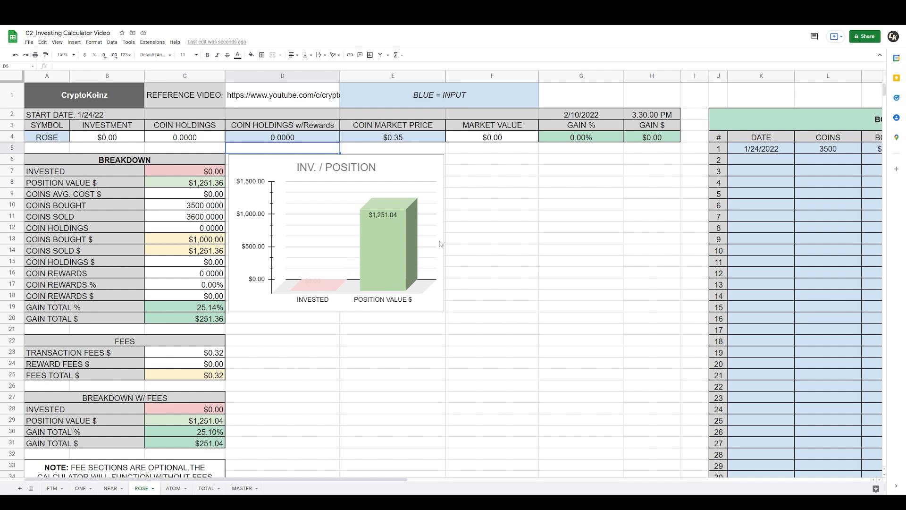
Rename the ROSE sheet as ROSE (SOLD) and move it to the end of the sheets, after MASTER
double_click(142, 488)
left_click(140, 490)
type("(SOLD")
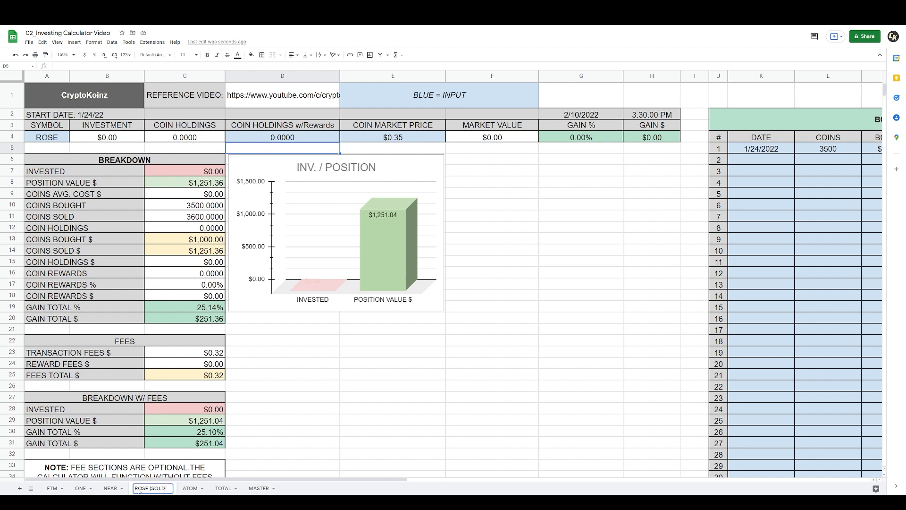
type(")")
key("Return")
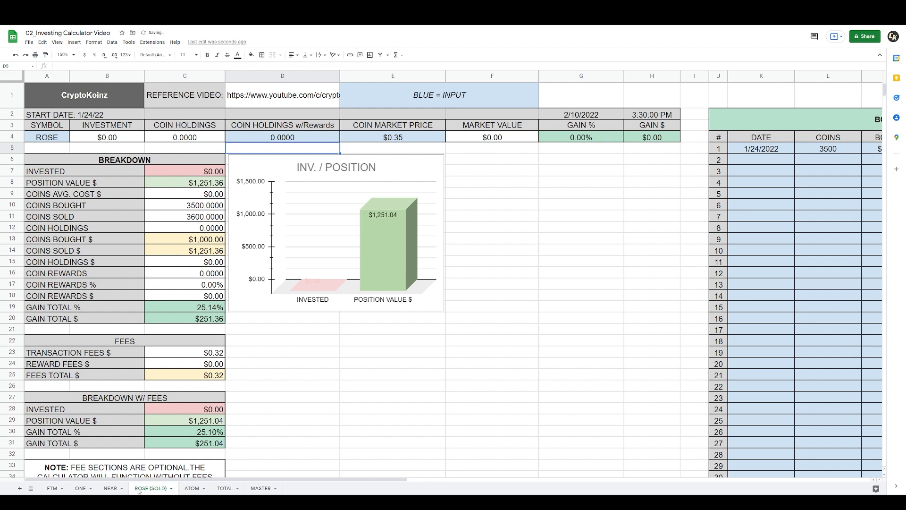
left_click_drag(139, 491, 264, 492)
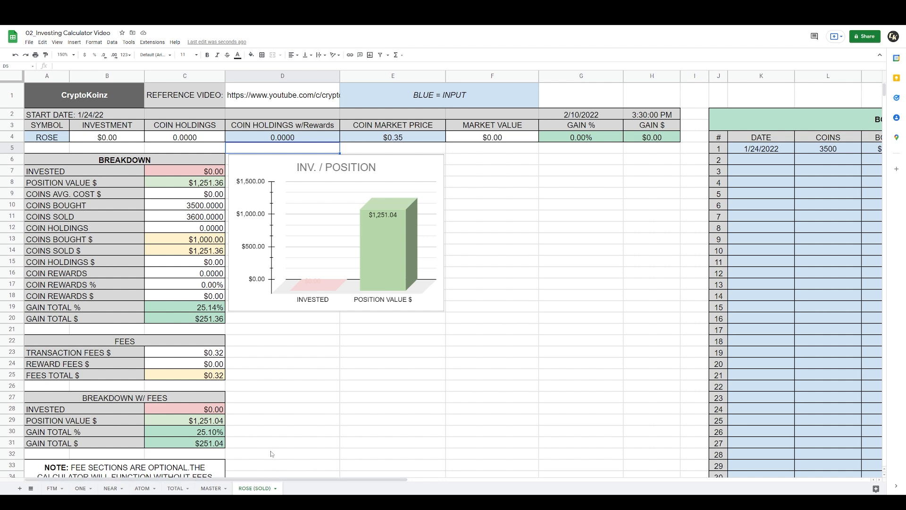
On the TOTAL sheet, clear the ROSE row from SYMBOL to $ GAIN, B5:J5
left_click(178, 489)
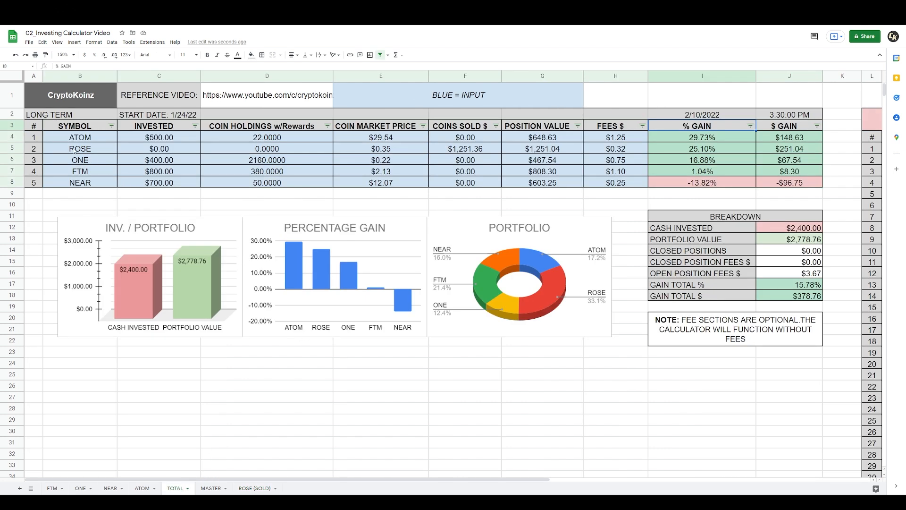
left_click_drag(72, 149, 790, 152)
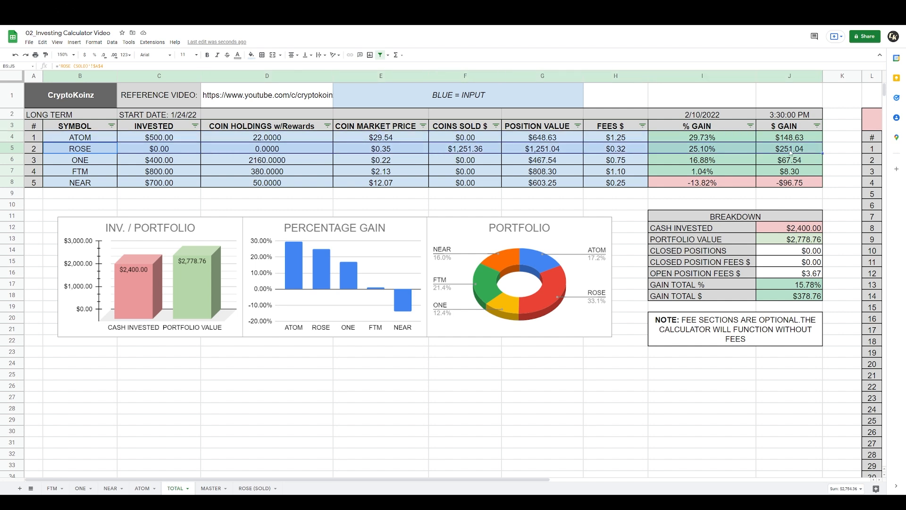
key("Delete")
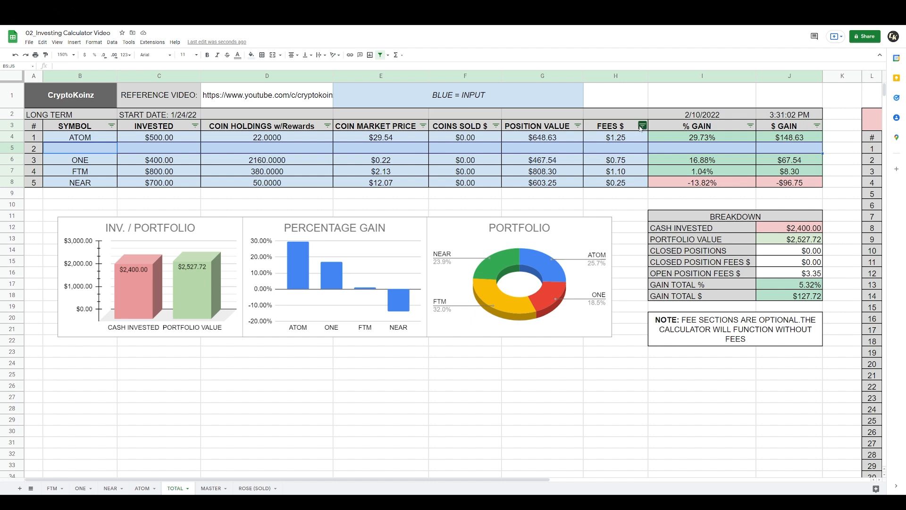
Sort the TOTAL sheet's coin table by % GAIN from A to Z
left_click(751, 125)
left_click(711, 141)
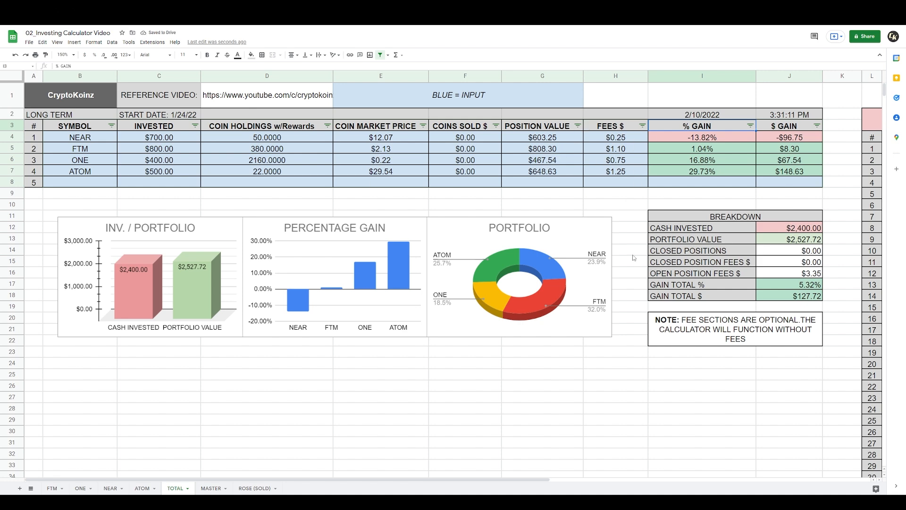
scroll(633, 257, "right", 10)
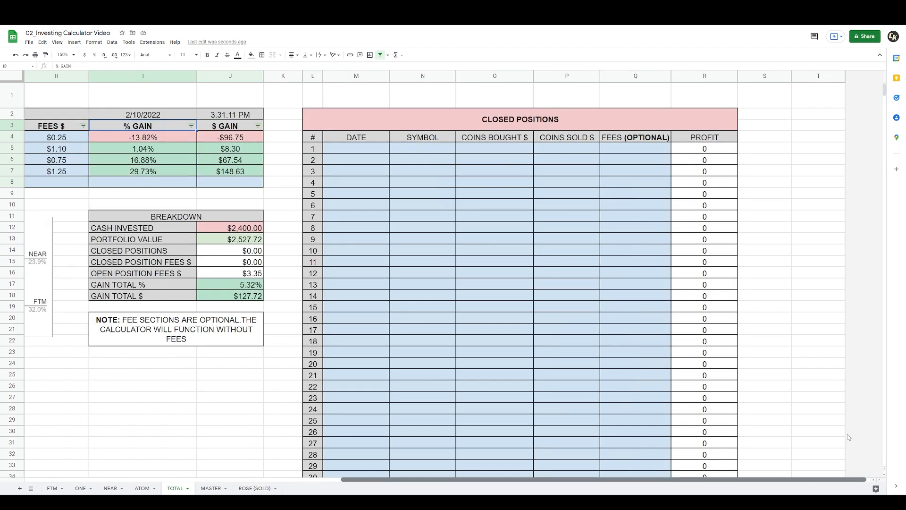
In the first CLOSED POSITIONS row, enter the date 2/10/2022 and the symbol ROSE
left_click(369, 155)
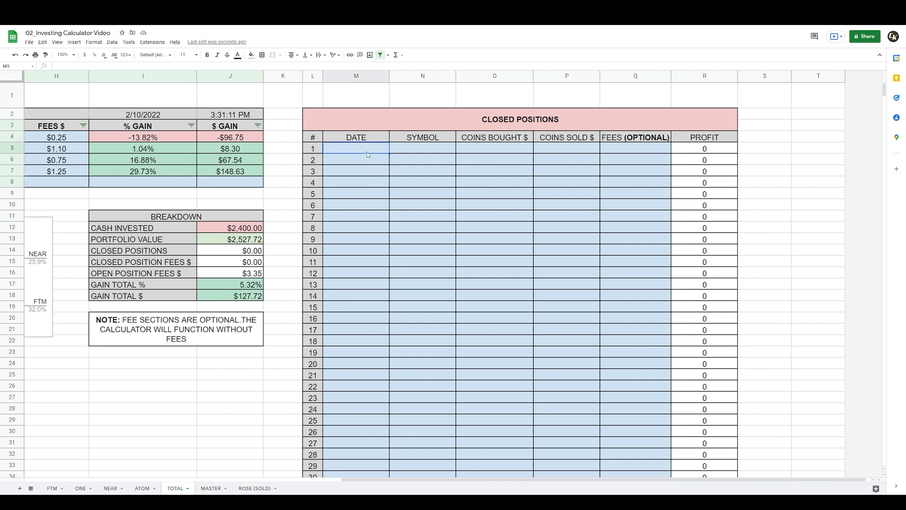
type("2/10")
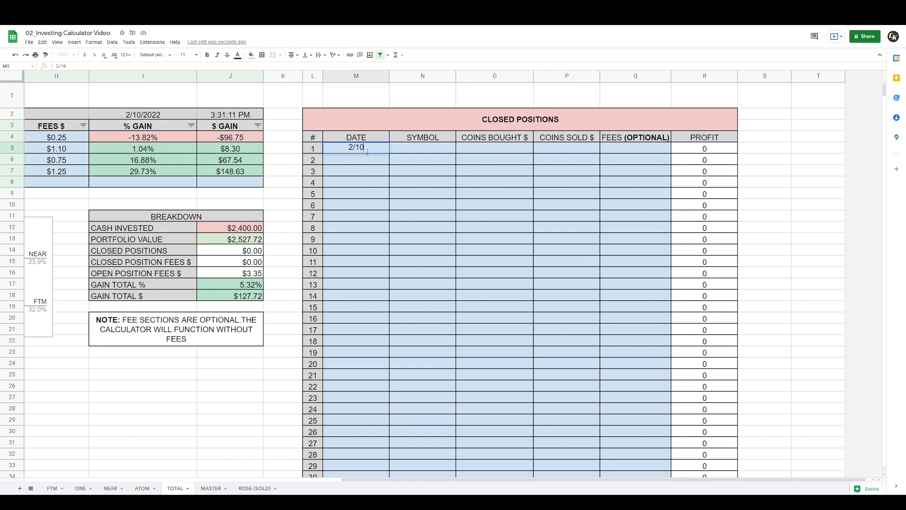
type("/2022")
key("Tab")
type("ROSE")
key("Tab")
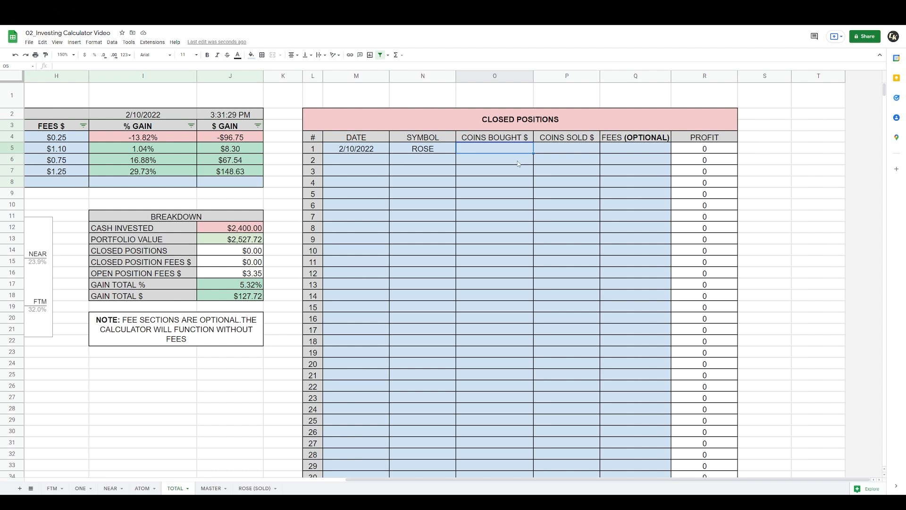
Using the figures on the ROSE (SOLD) sheet, enter ROSE's COINS BOUGHT $ as 1000 and COINS SOLD $ as 1251.36 in CLOSED POSITIONS
left_click(259, 489)
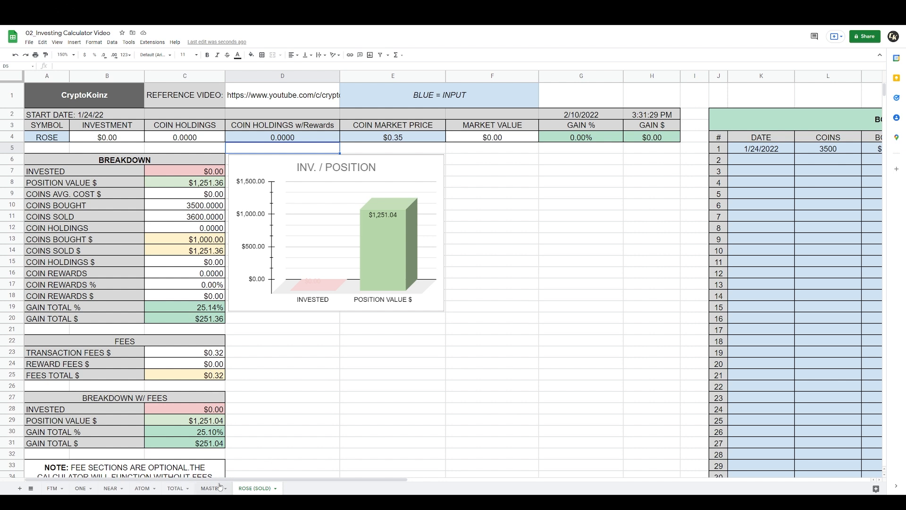
left_click(175, 488)
type("1,00")
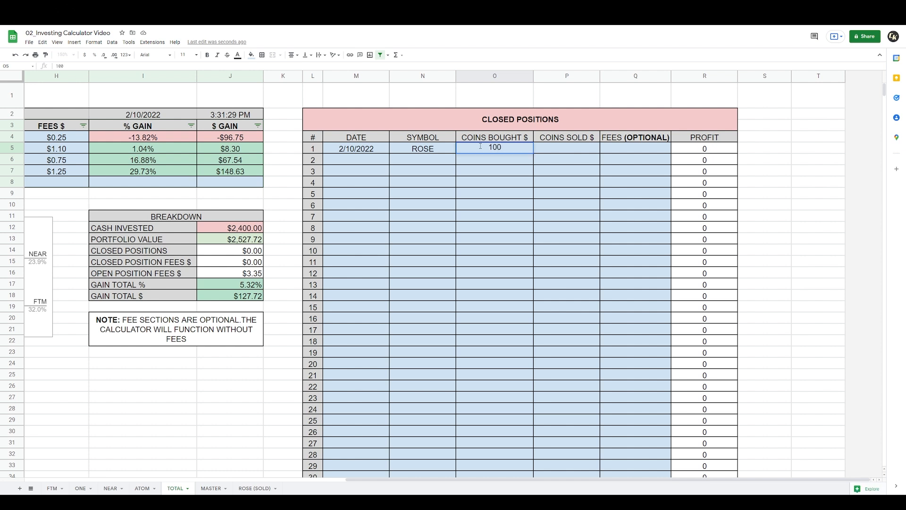
type("0")
key("Tab")
type("1,251.")
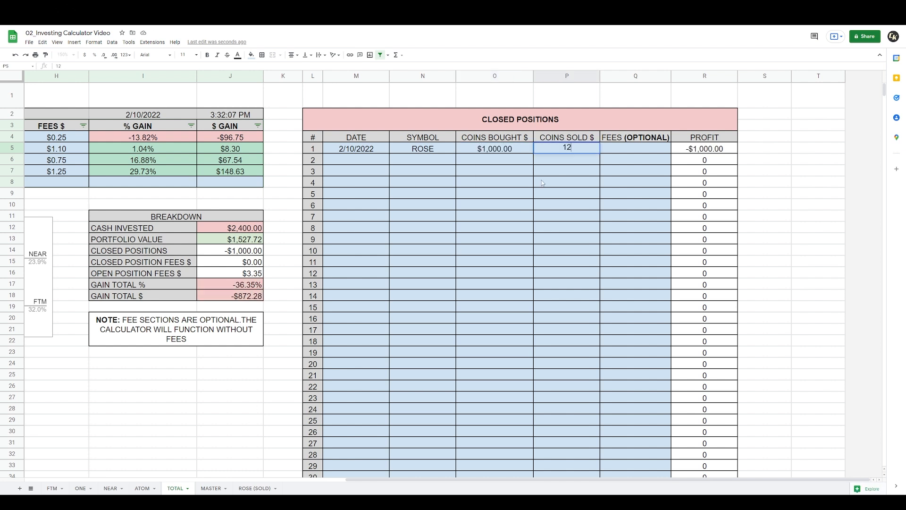
type("36")
key("Return")
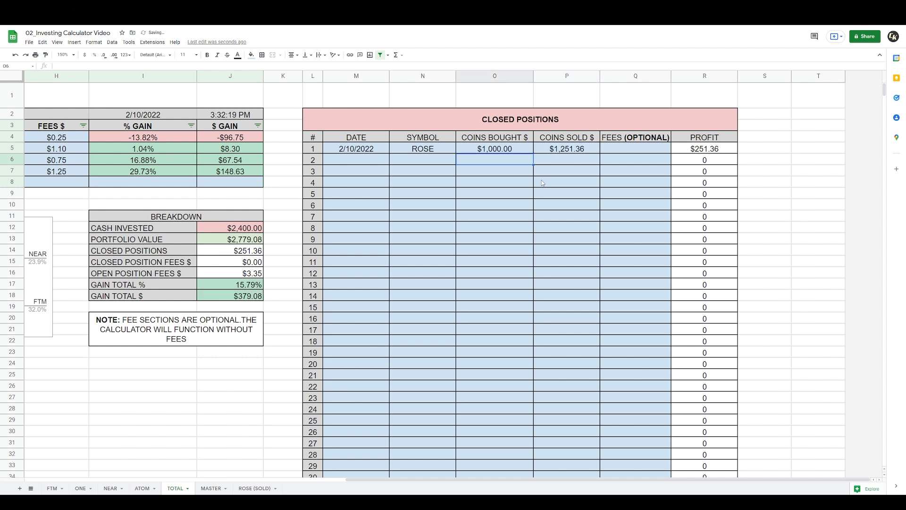
Look up the fees total on the ROSE (SOLD) sheet and enter 0.32 as ROSE's FEES (OPTIONAL) in CLOSED POSITIONS
left_click(253, 488)
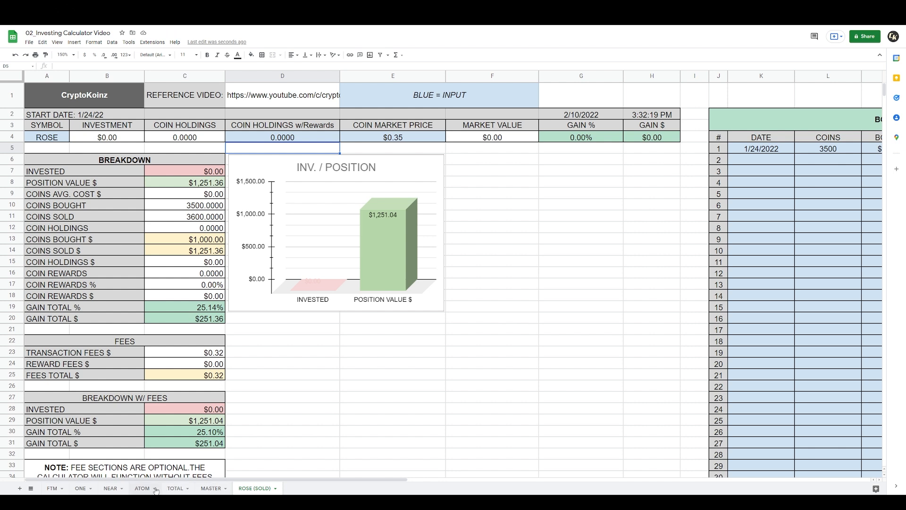
left_click(176, 488)
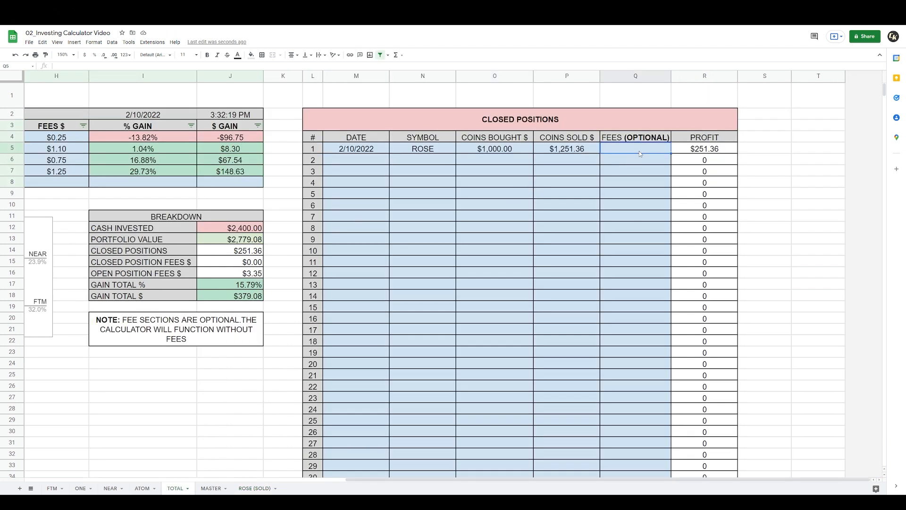
type("0.32")
key("Return")
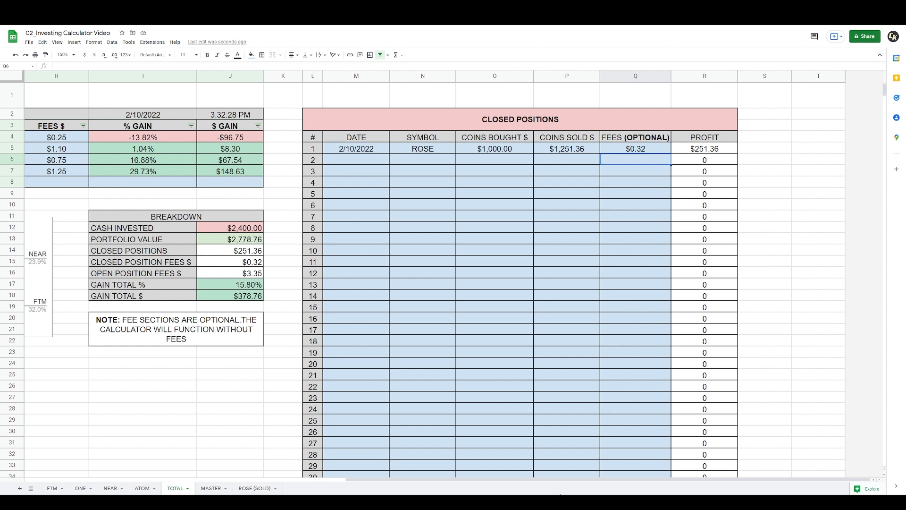
Move the three TOTAL charts together down to row 19 and the BREAKDOWN block with its note to I19:J30
left_click_drag(582, 480, 284, 470)
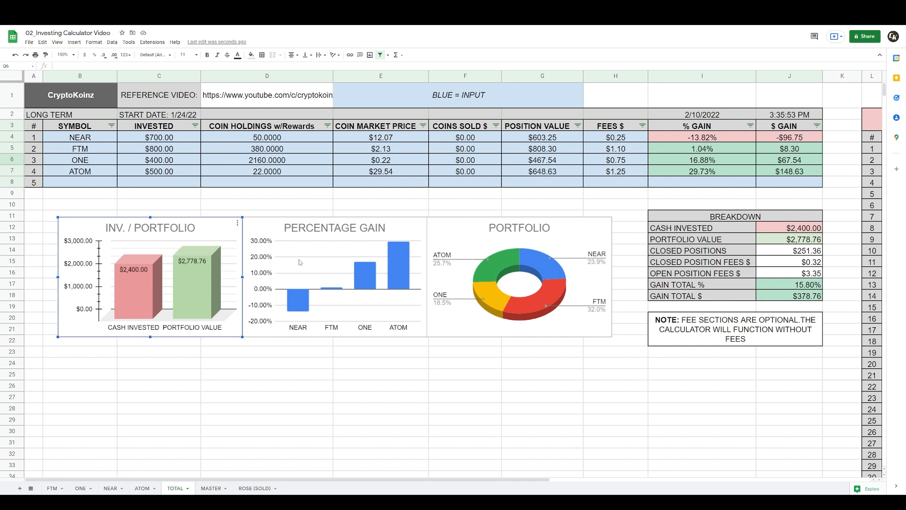
left_click(475, 264)
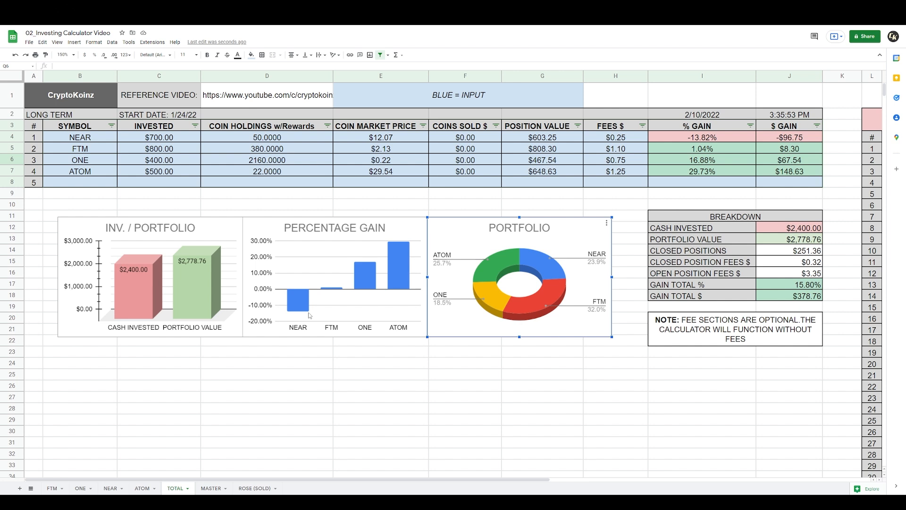
left_click(189, 263, "ctrl")
left_click(297, 267, "ctrl")
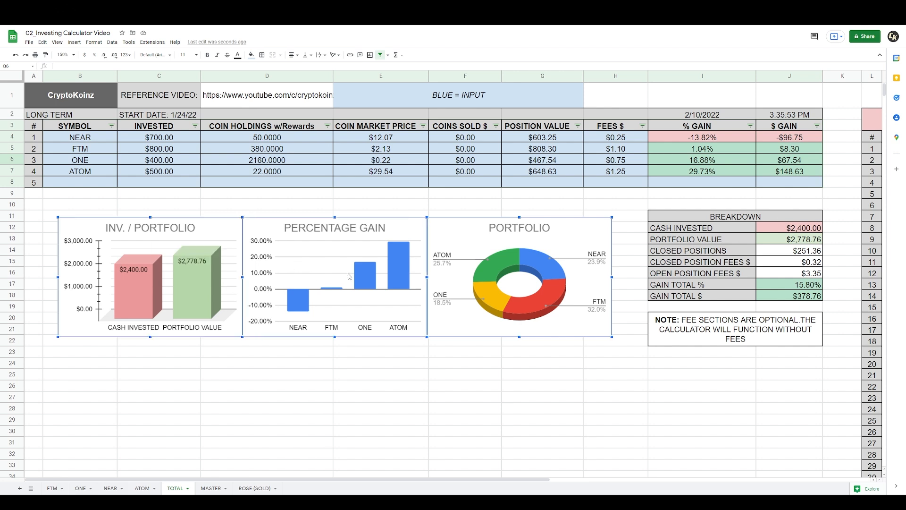
left_click_drag(349, 265, 340, 351)
left_click_drag(657, 218, 796, 435)
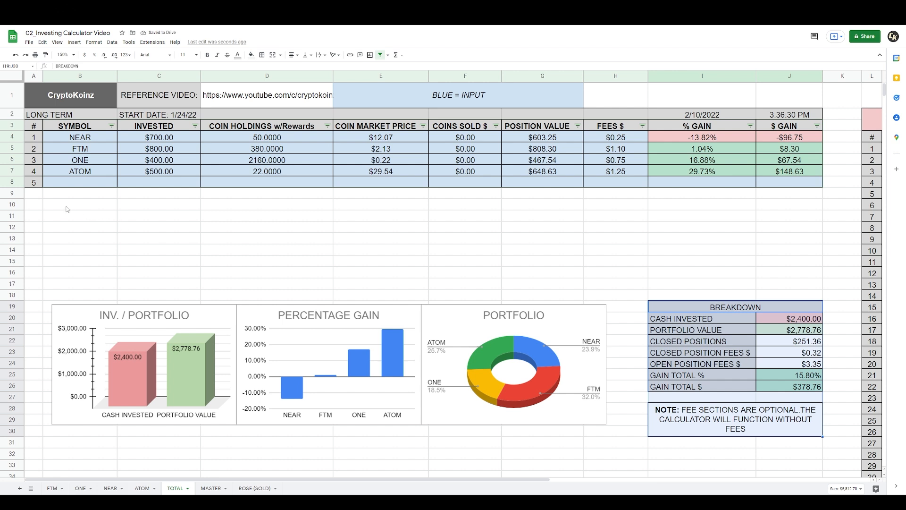
Extend the coin table by filling the blank row A8:J8 down through row 18, numbered up to 15
left_click_drag(37, 184, 809, 285)
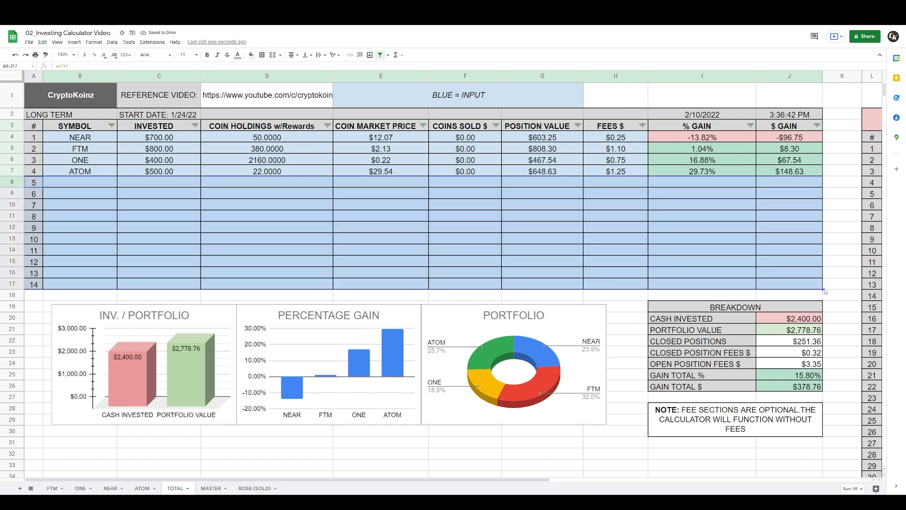
left_click_drag(823, 288, 824, 297)
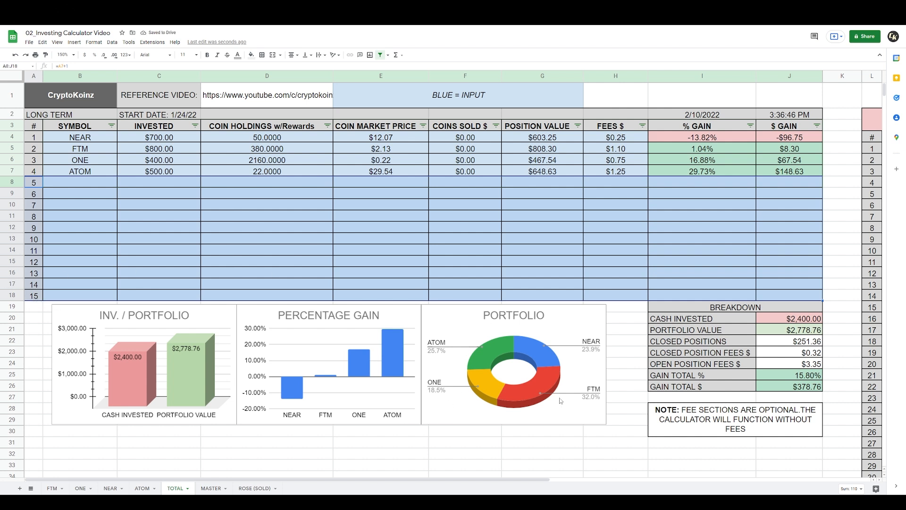
left_click(586, 445)
Shift the three charts down about two rows to row 21 and move the BREAKDOWN block with its note to I21:J32
scroll(558, 359, "down", 2)
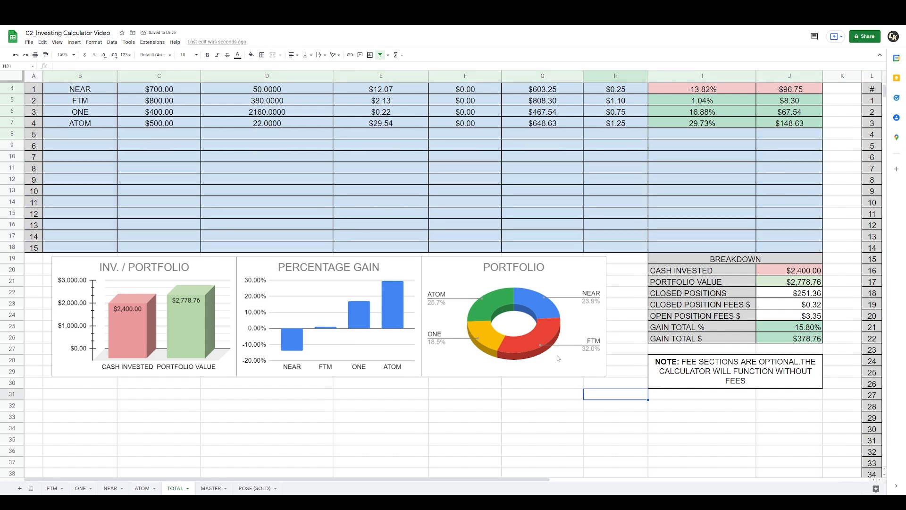
left_click(216, 295)
left_click(328, 301, "ctrl")
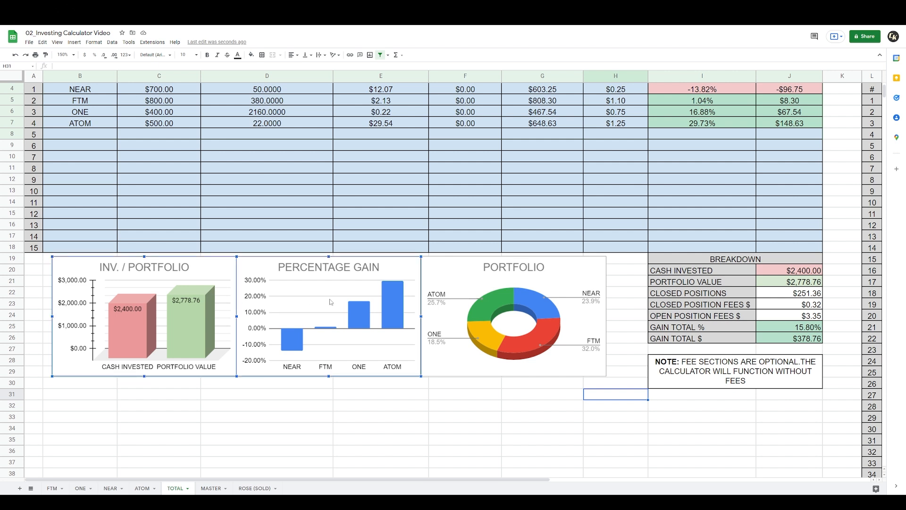
left_click(535, 298, "ctrl")
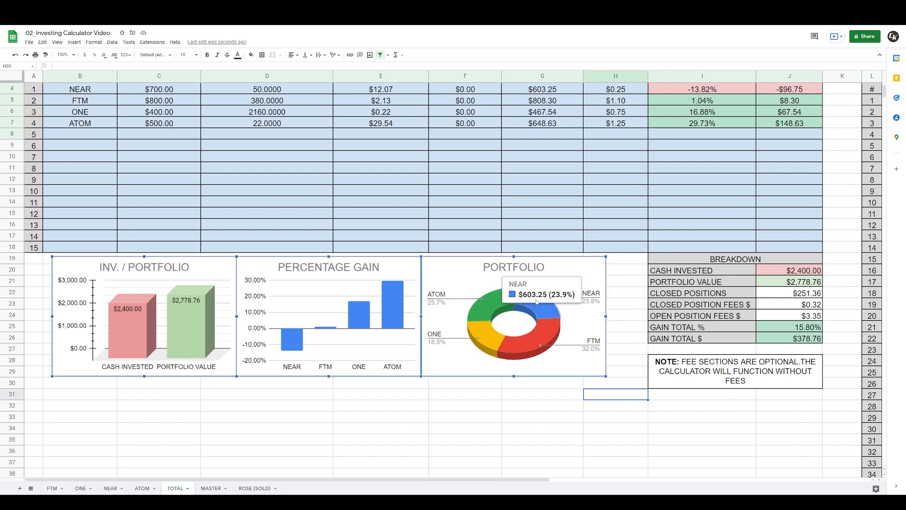
left_click_drag(537, 290, 539, 311)
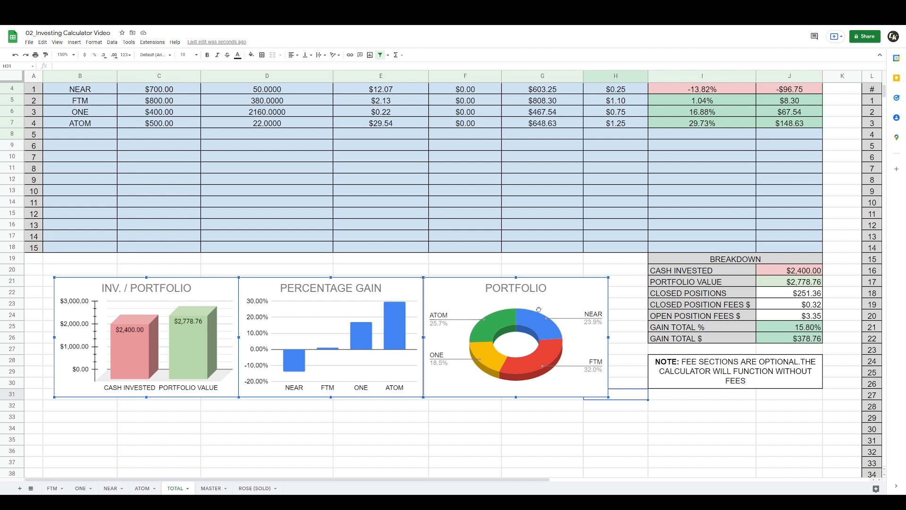
left_click_drag(654, 262, 783, 404)
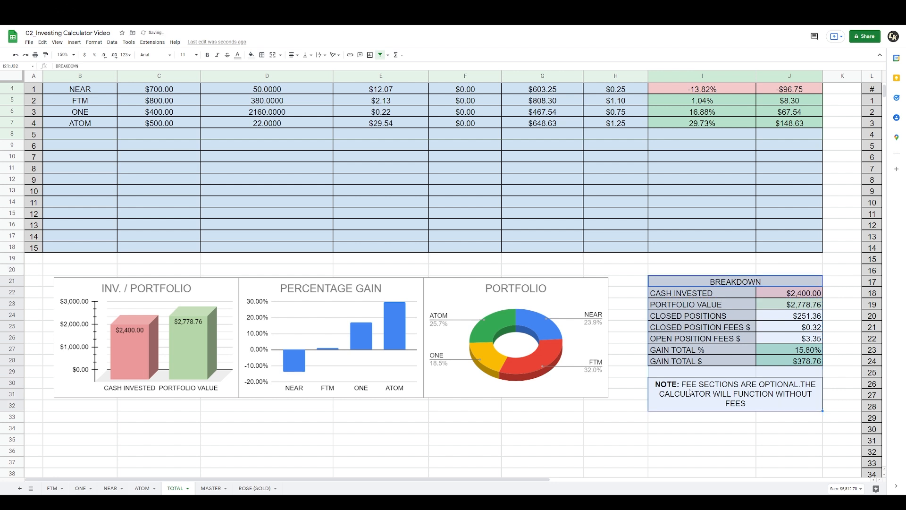
left_click(630, 307)
left_click(496, 267)
scroll(500, 219, "up", 2)
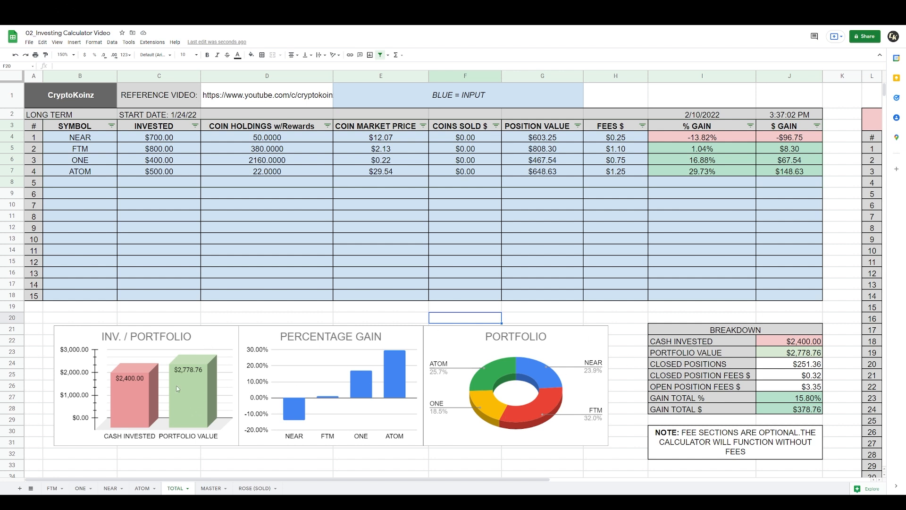
Edit the PERCENTAGE GAIN chart and set its X-axis range to B4:B18
left_click(140, 358)
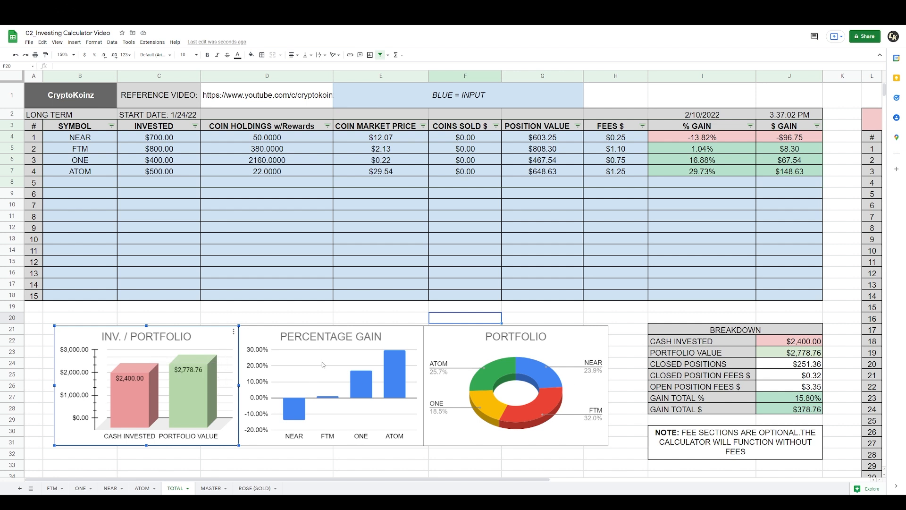
left_click(351, 346)
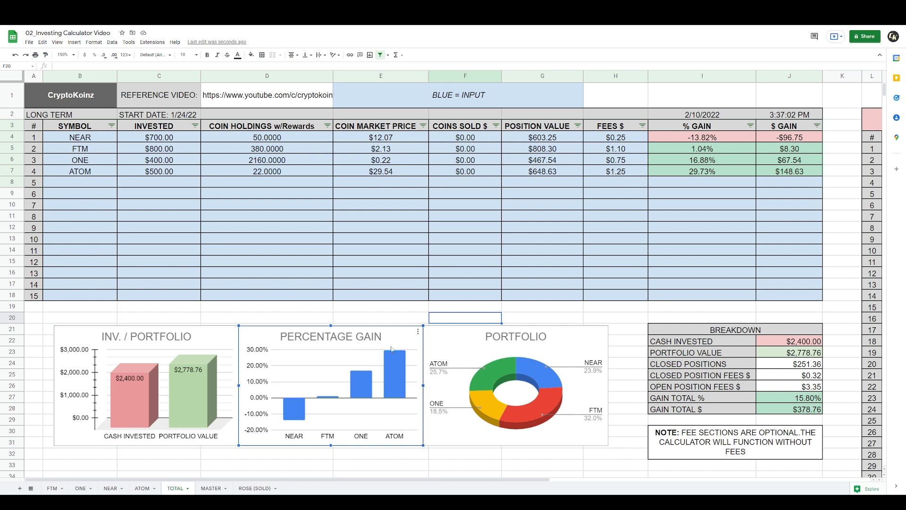
left_click(418, 332)
left_click(434, 347)
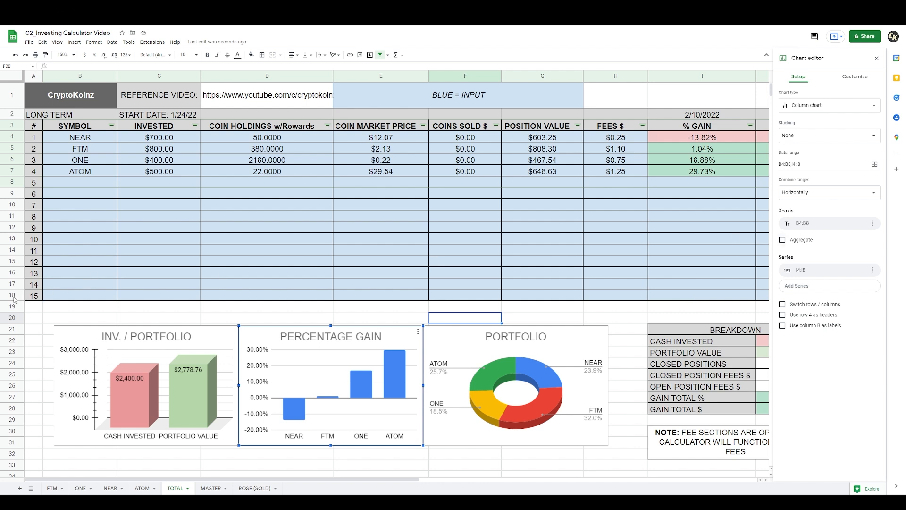
left_click(825, 224)
left_click(854, 238)
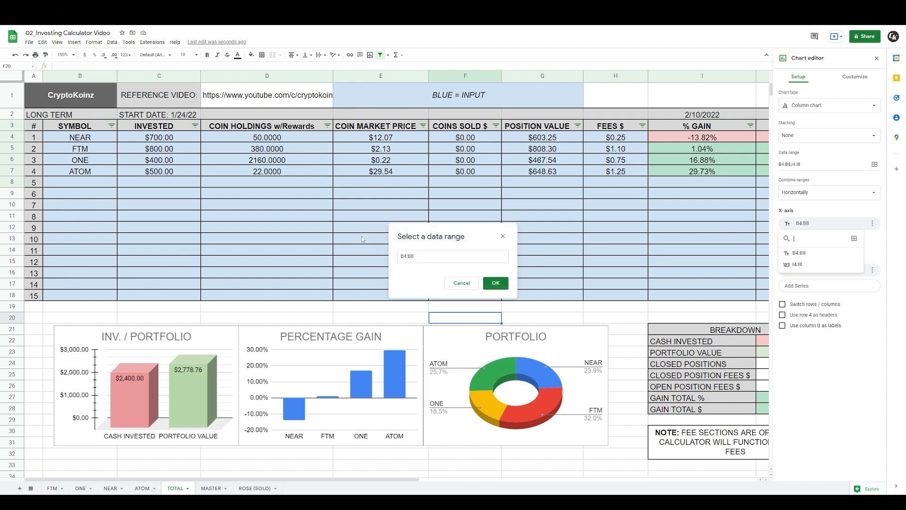
left_click(412, 257)
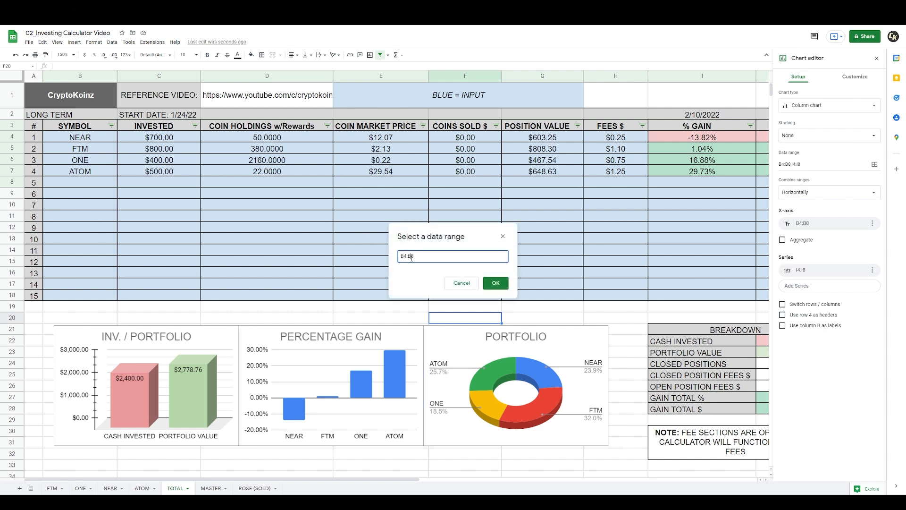
left_click(495, 283)
Set the PERCENTAGE GAIN chart's series range to I4:I18
left_click(817, 270)
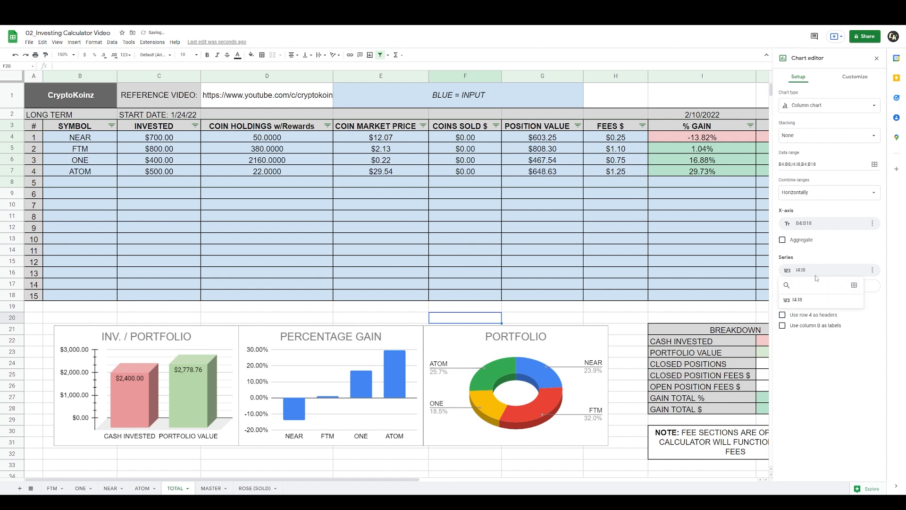
left_click(852, 287)
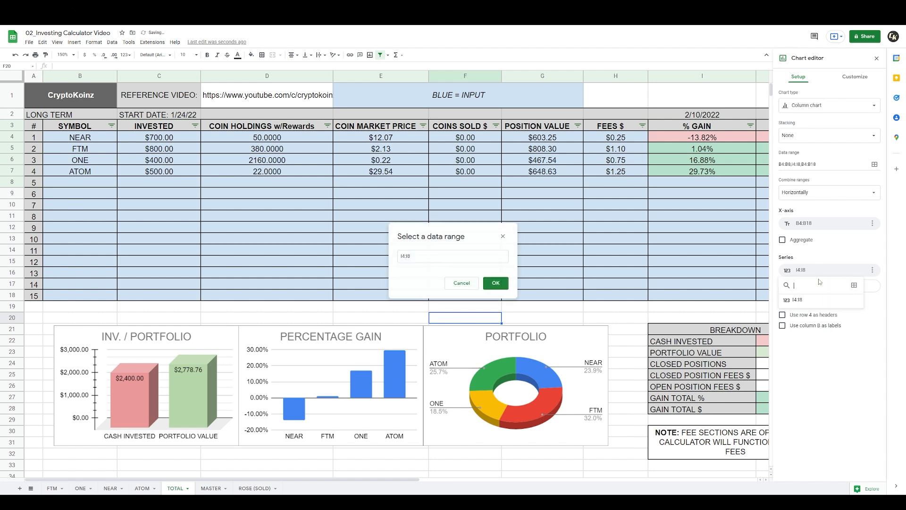
left_click(408, 255)
type("1")
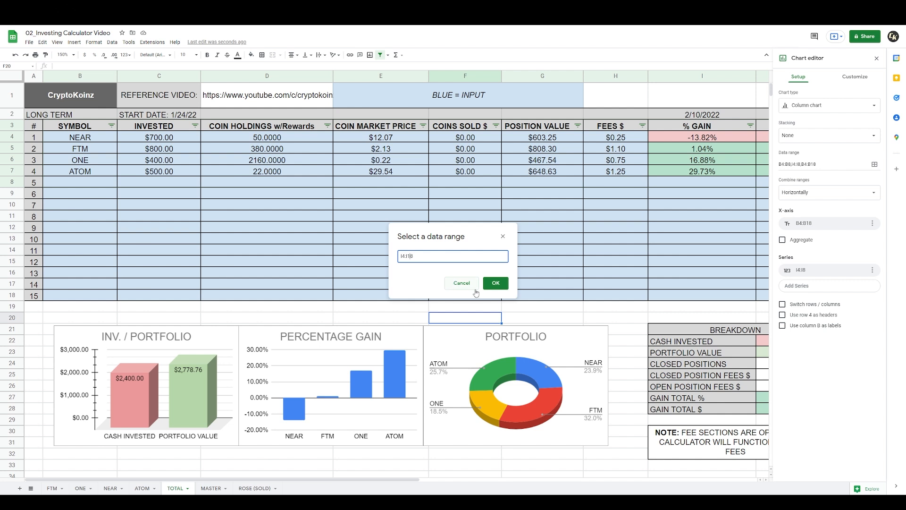
left_click(496, 283)
left_click(343, 370)
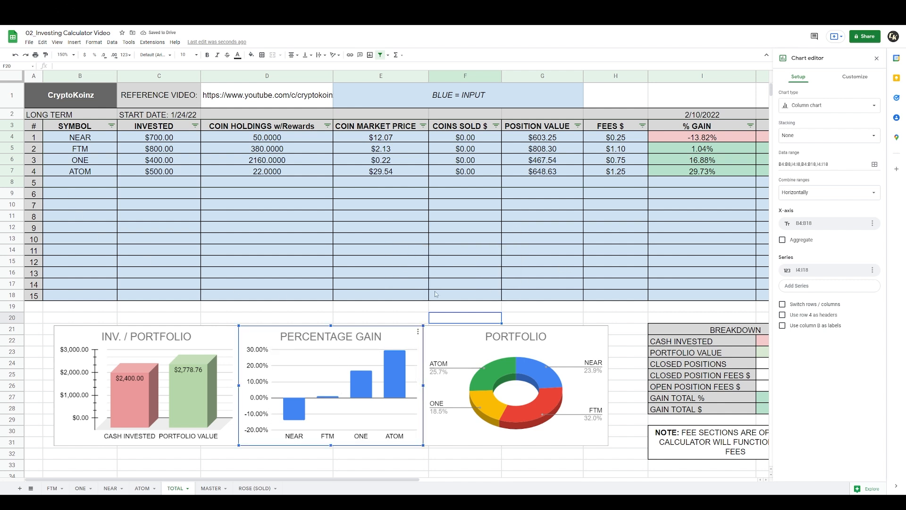
Edit the PORTFOLIO pie chart and set its label range to B4:B18
left_click(534, 363)
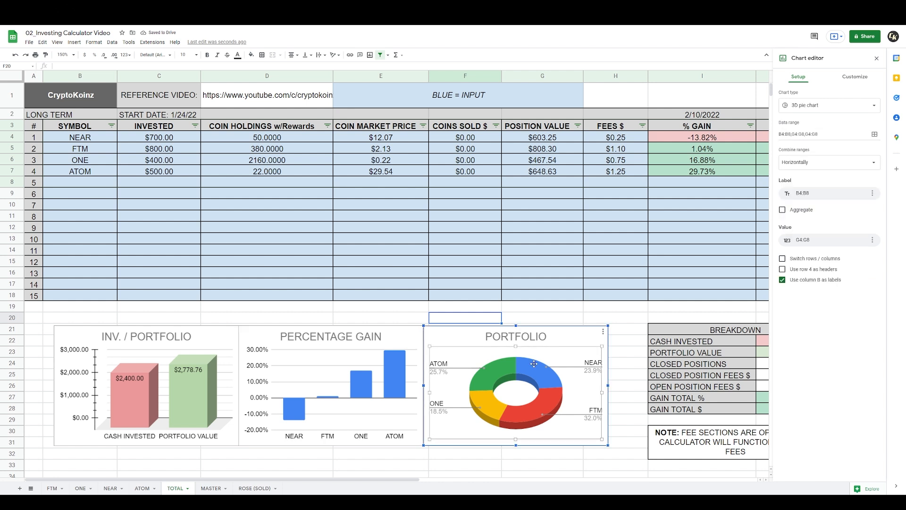
left_click(604, 334)
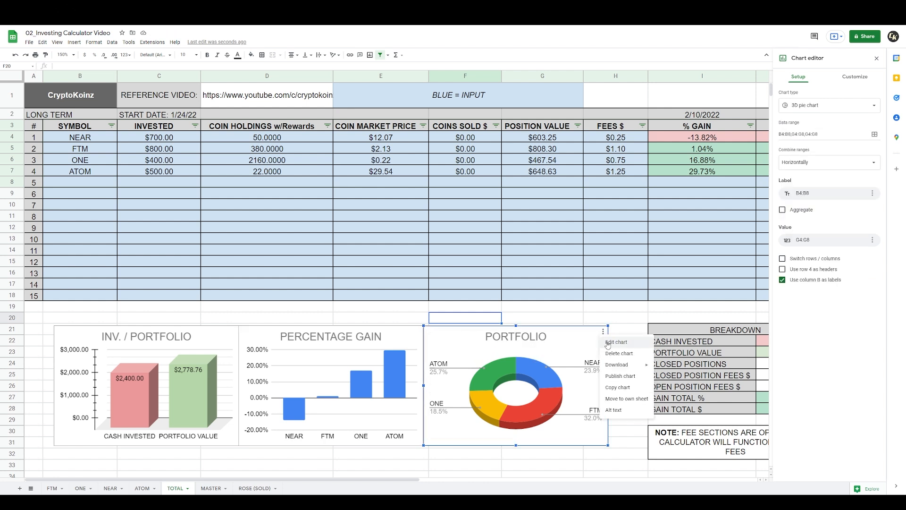
left_click(607, 343)
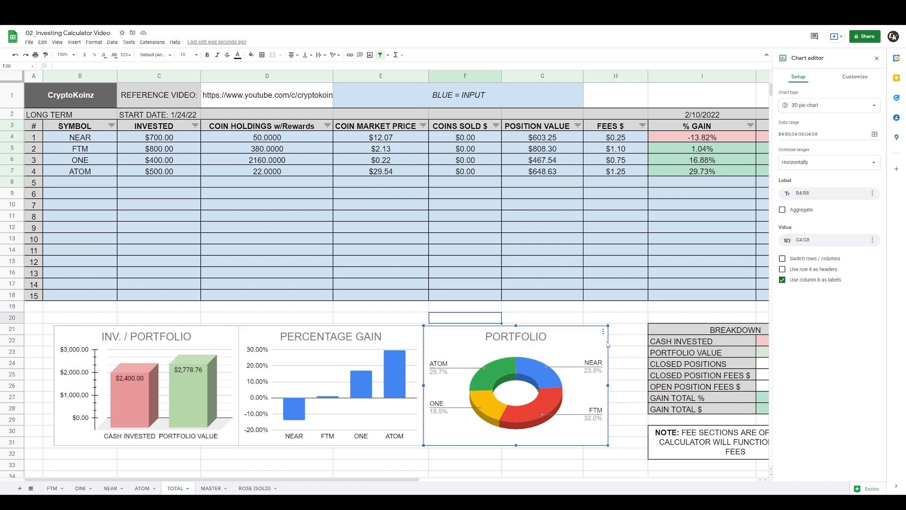
left_click(824, 195)
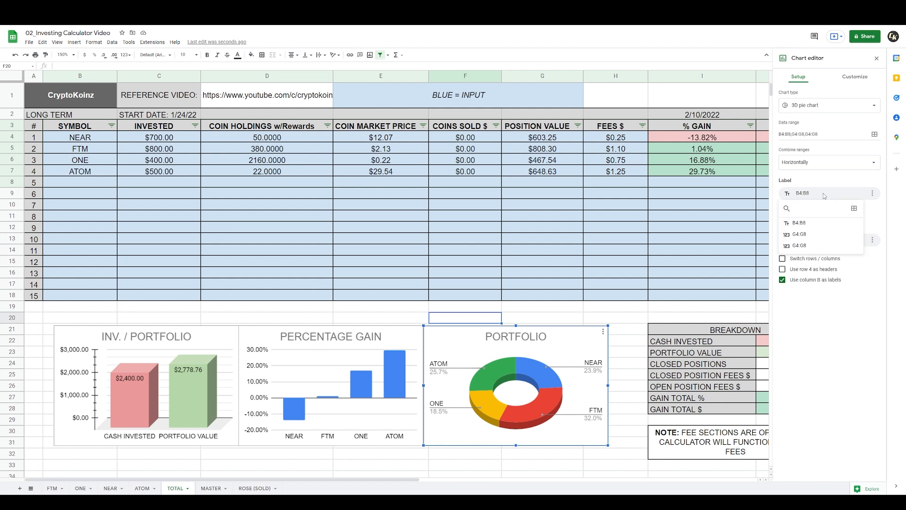
left_click(855, 210)
left_click(411, 257)
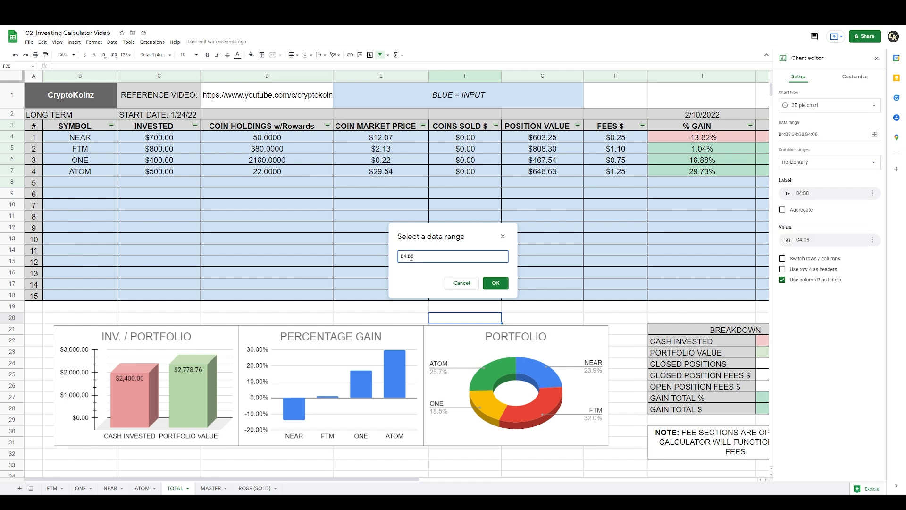
type("1")
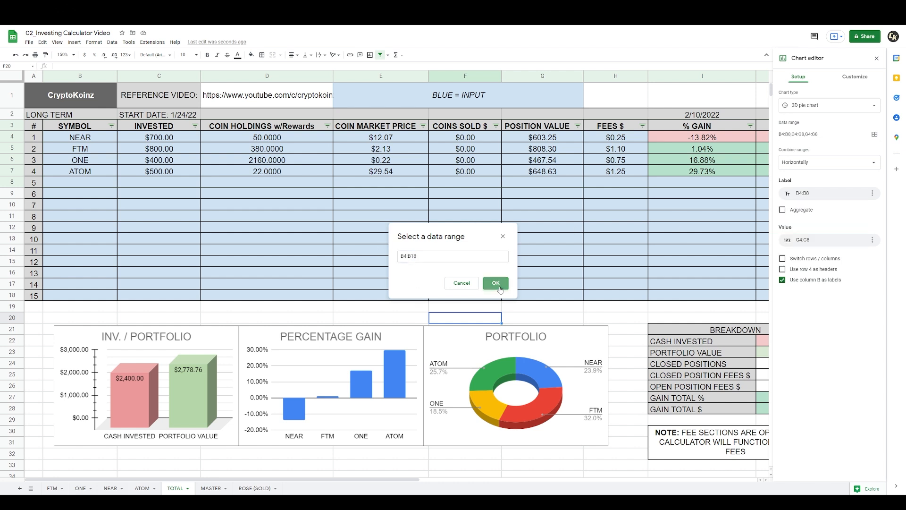
left_click(495, 283)
Set the PORTFOLIO chart's value range to G4:G18 and close the chart editor
left_click(818, 241)
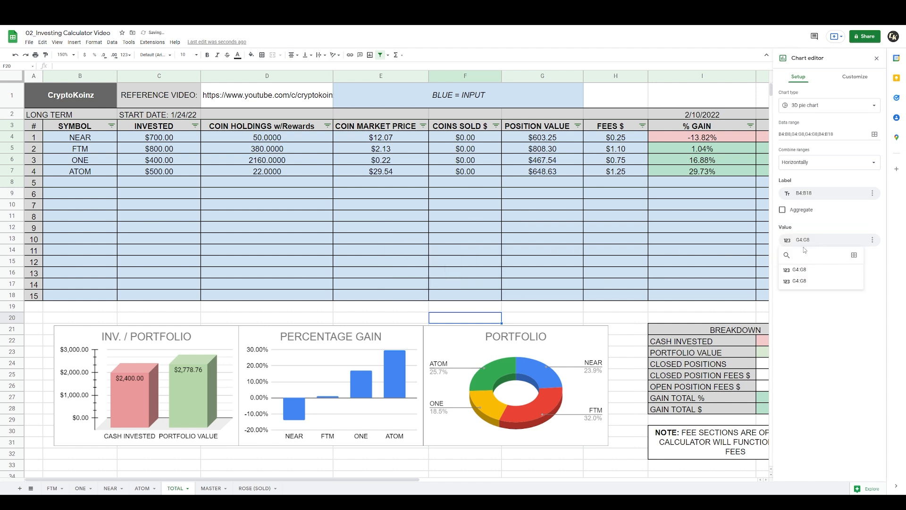
left_click(855, 257)
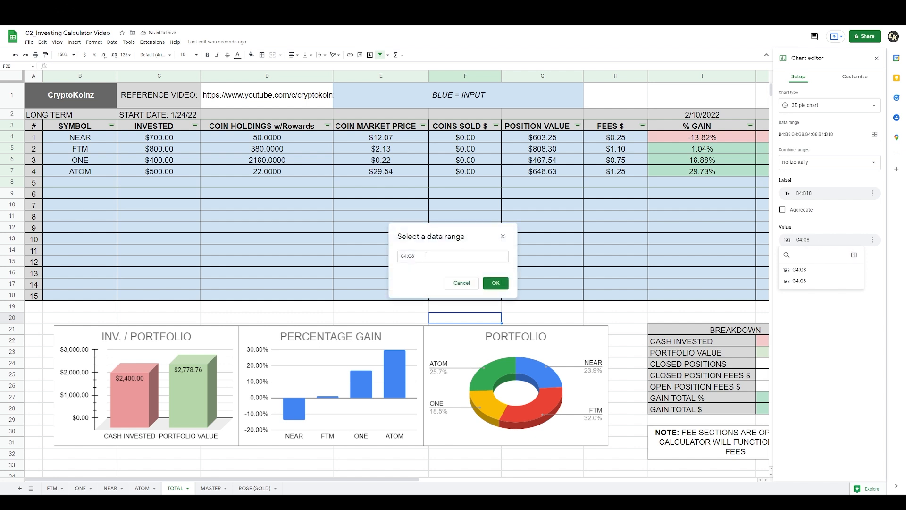
left_click(411, 256)
type("1")
left_click(495, 282)
left_click(877, 58)
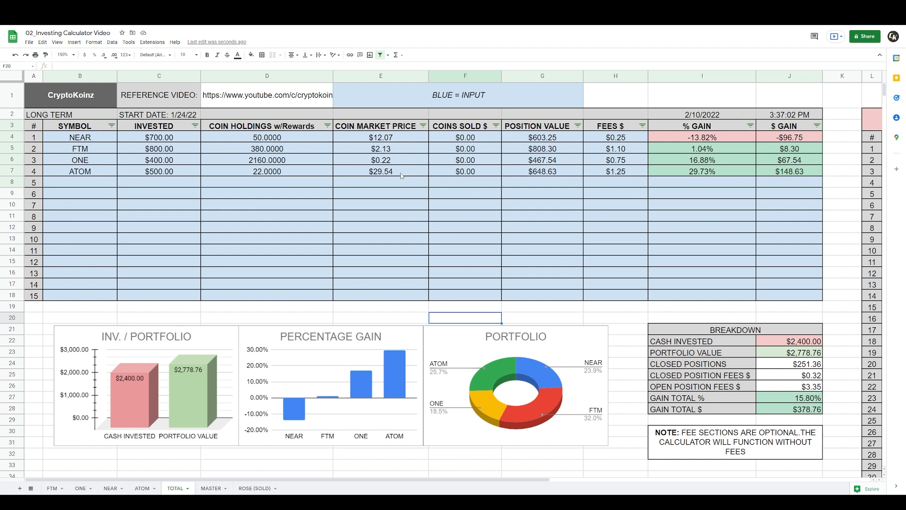
Remove the existing filter from the coin table and recreate it over the extended range B3:J18
left_click_drag(92, 129, 794, 128)
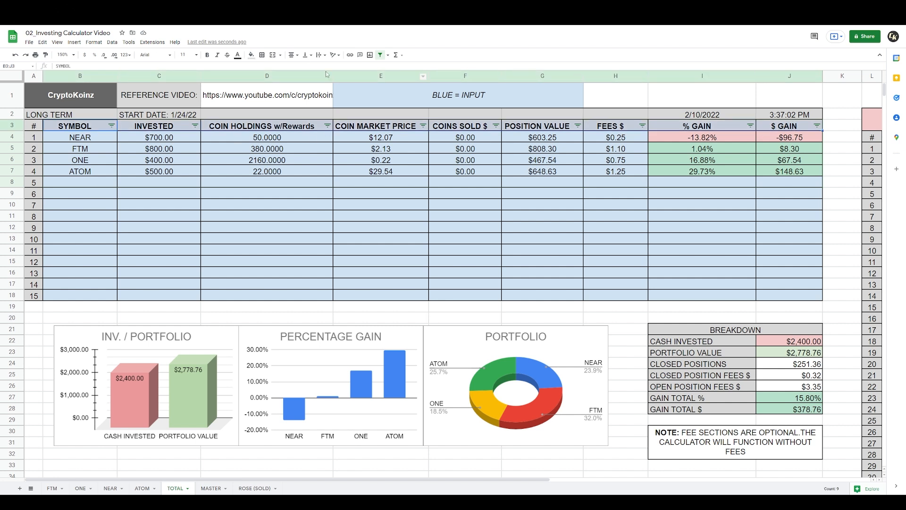
left_click(380, 55)
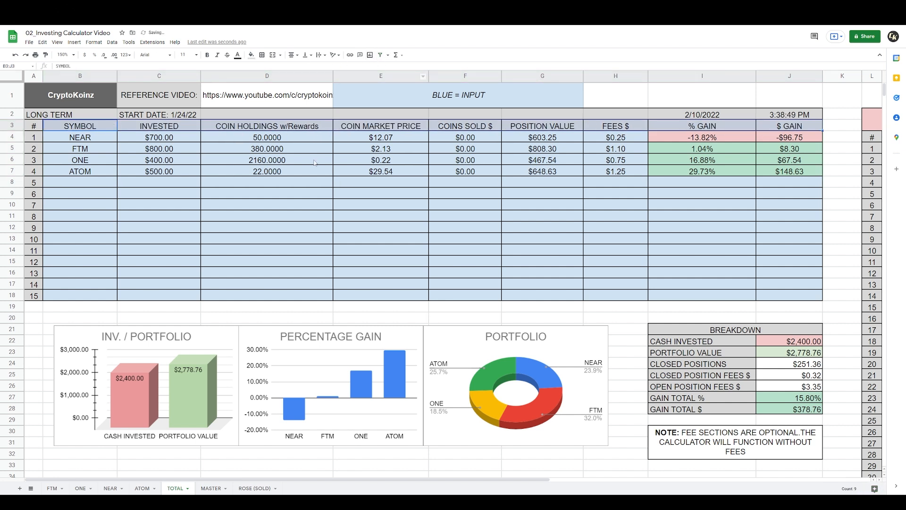
left_click_drag(81, 127, 776, 295)
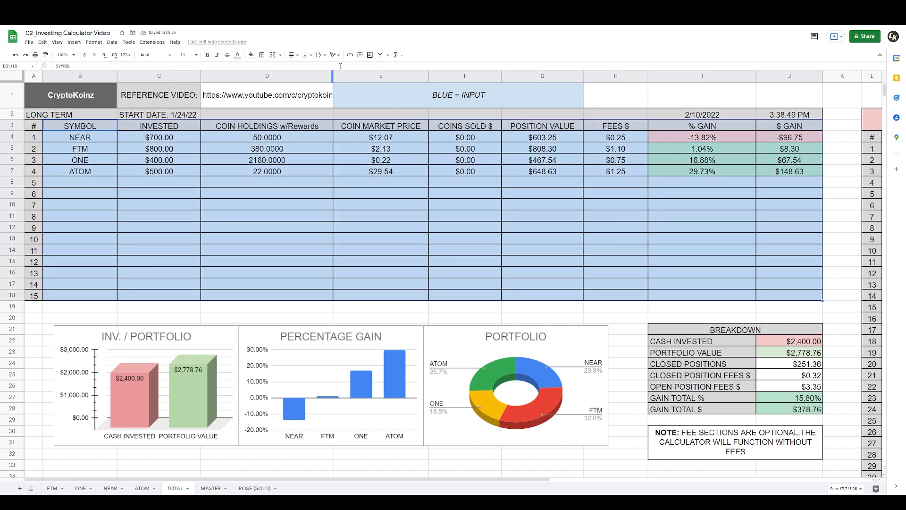
left_click(383, 57)
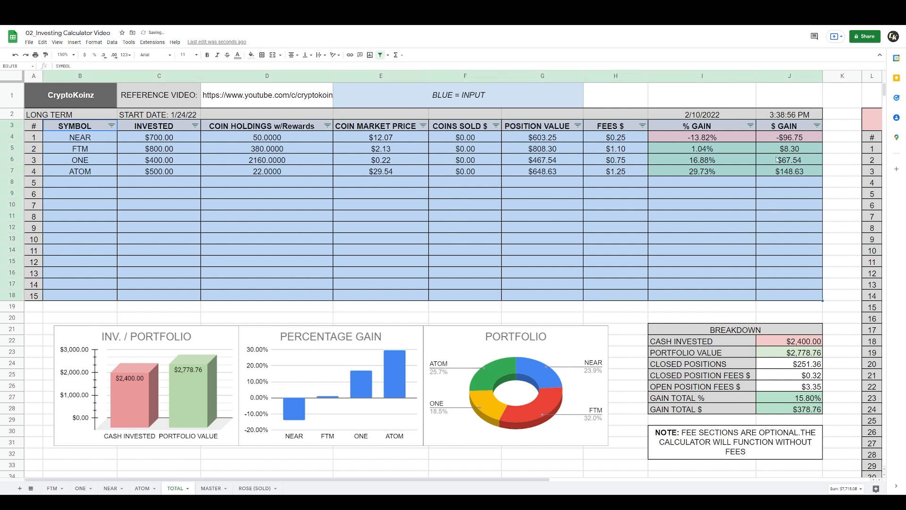
left_click(624, 314)
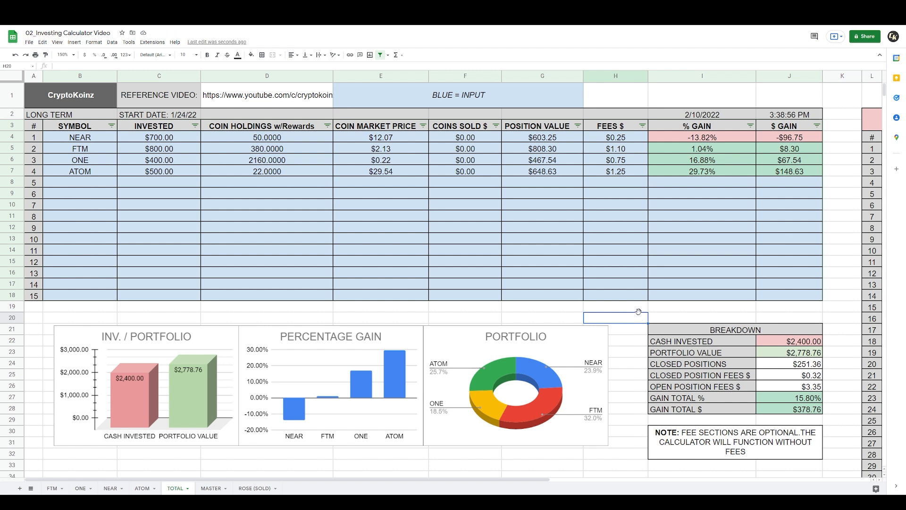
Extend the CASH INVESTED formula in J22 to sum C4:C18
left_click(778, 342)
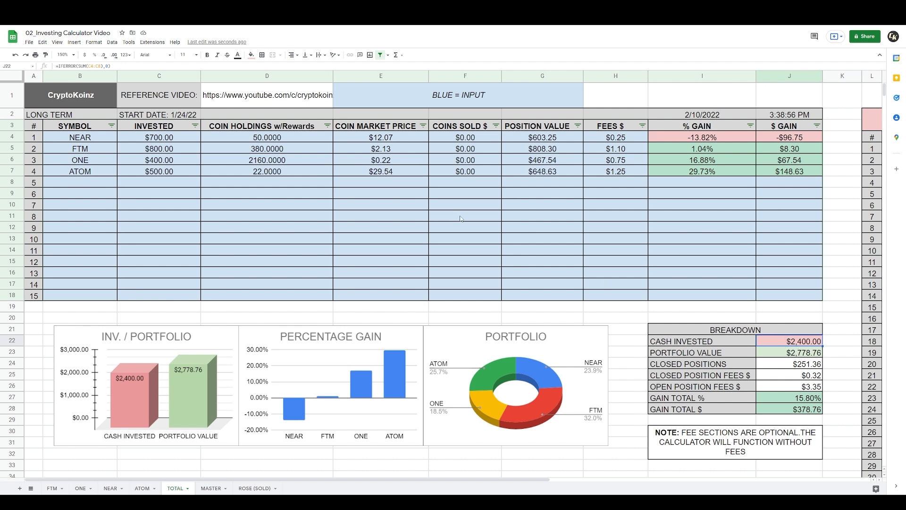
left_click(100, 67)
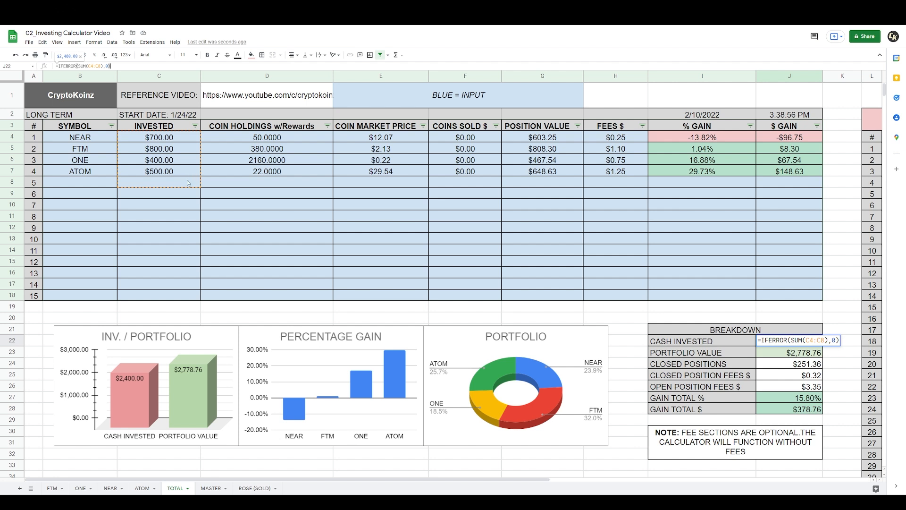
left_click(99, 66)
type("1")
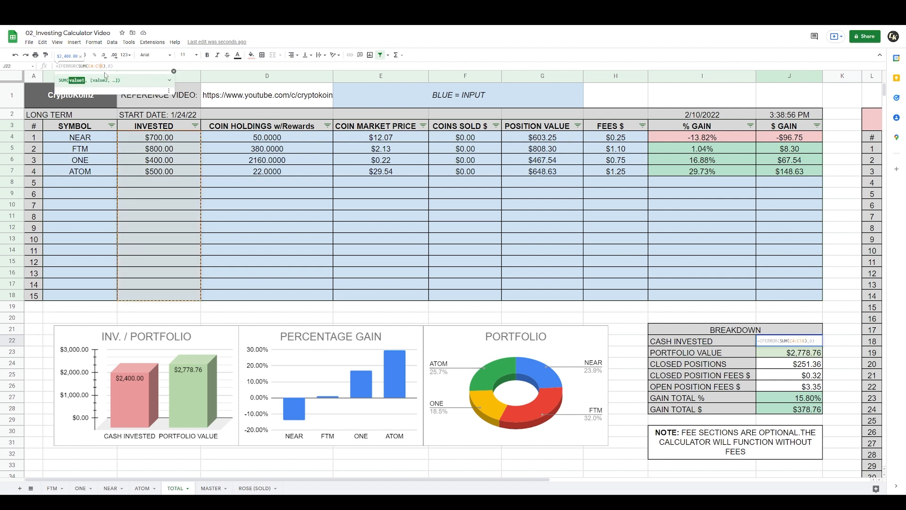
key("Return")
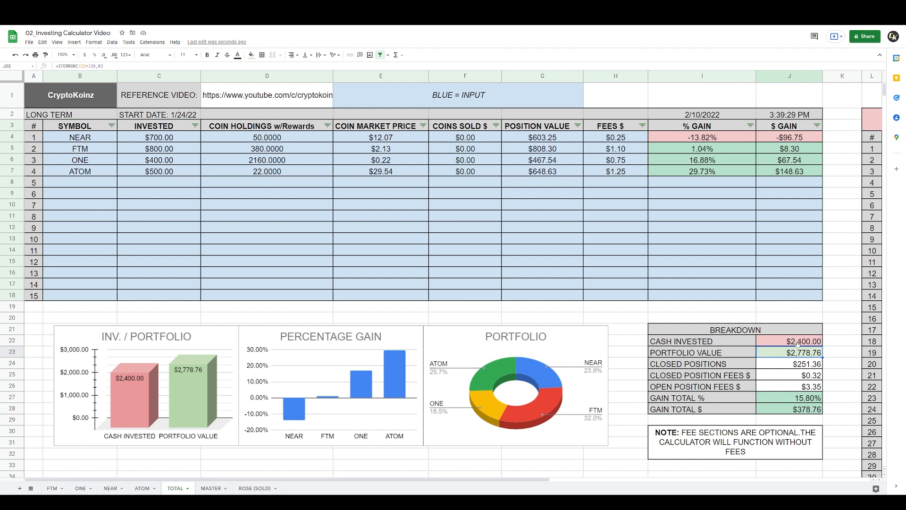
Check the closed position formulas in J24 and J25, and extend the OPEN POSITION FEES $ formula in J26 to sum H4:H18
left_click(789, 369)
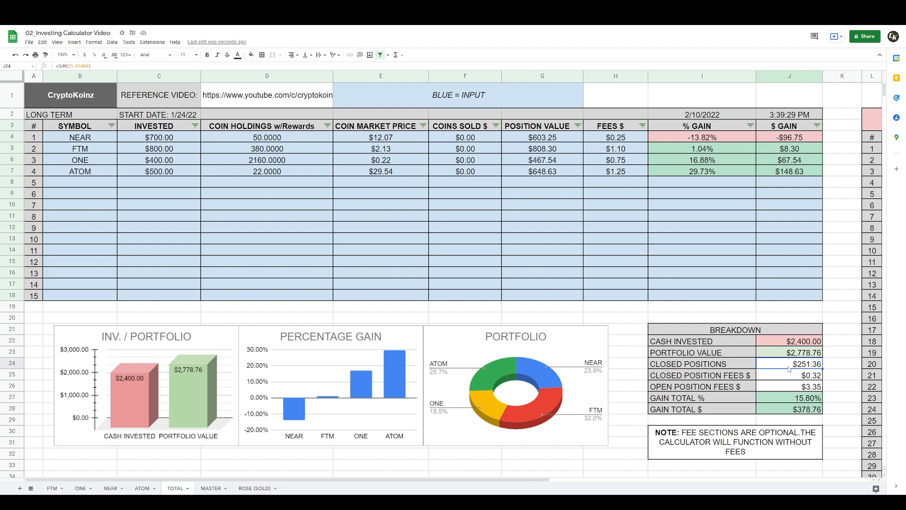
left_click(792, 378)
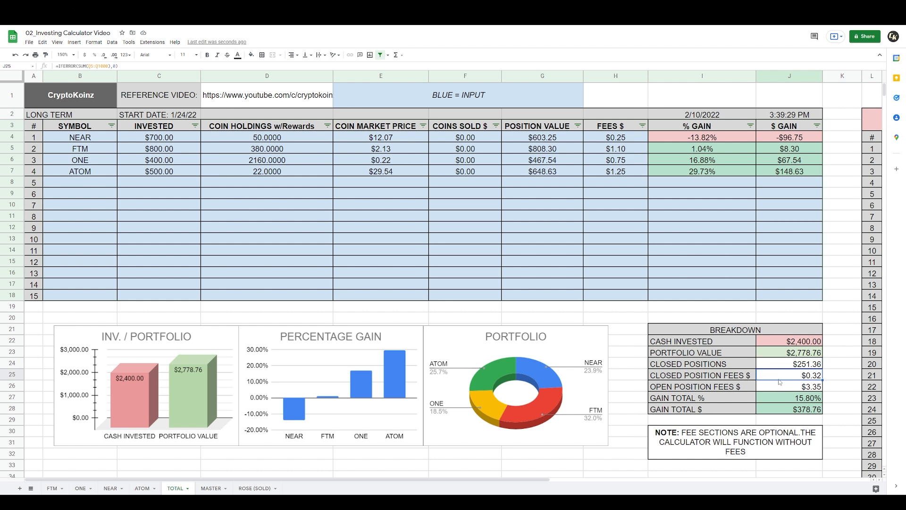
left_click(795, 389)
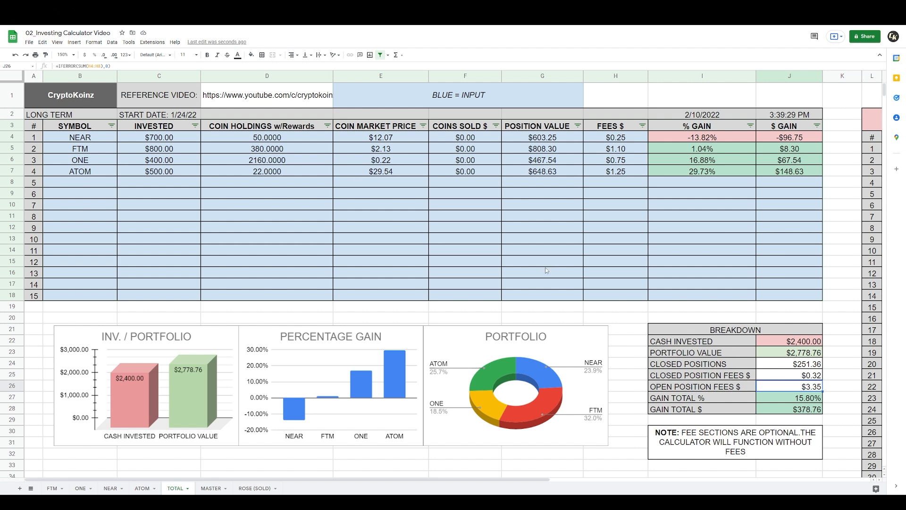
left_click(123, 65)
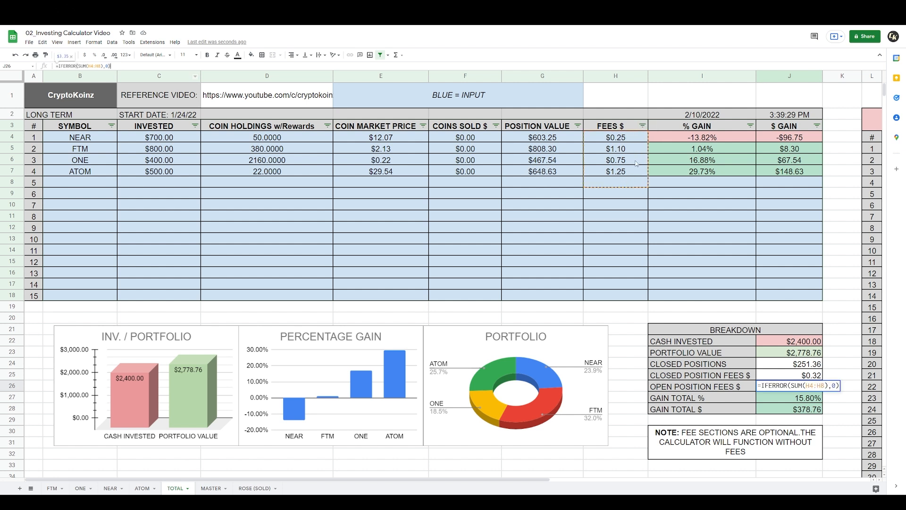
left_click(101, 65)
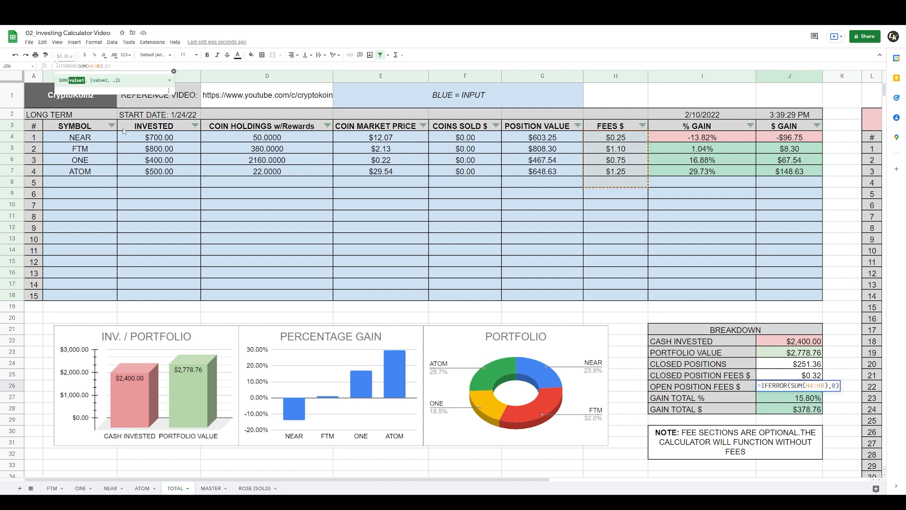
type("1")
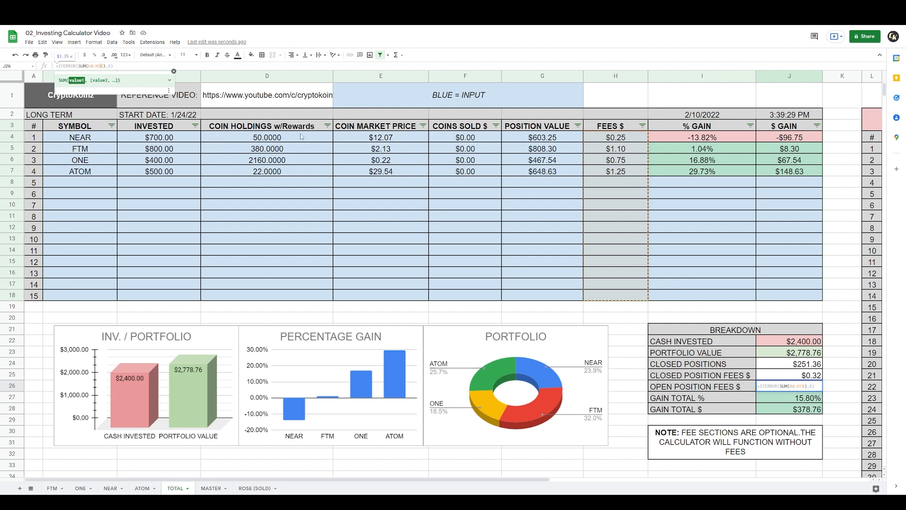
key("Return")
Extend the SUM range in the GAIN TOTAL $ formula in J28 to J4:J18
left_click(800, 410)
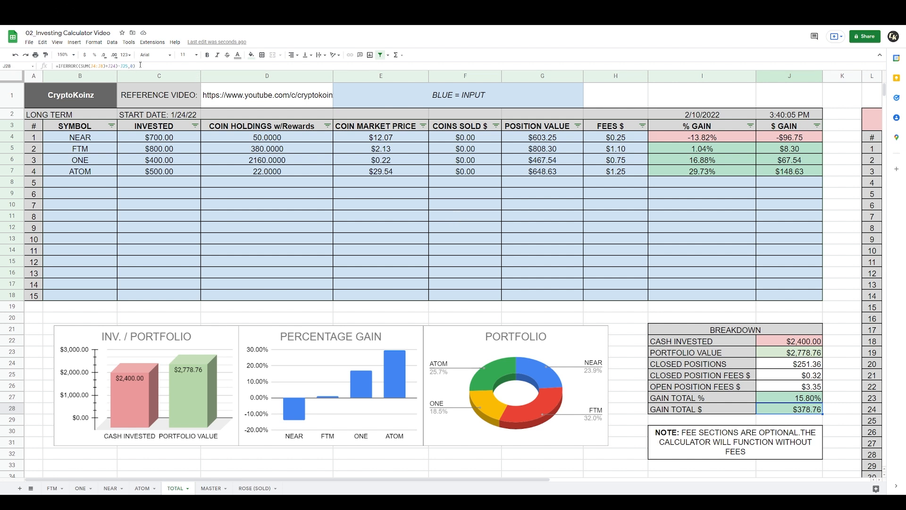
left_click(120, 65)
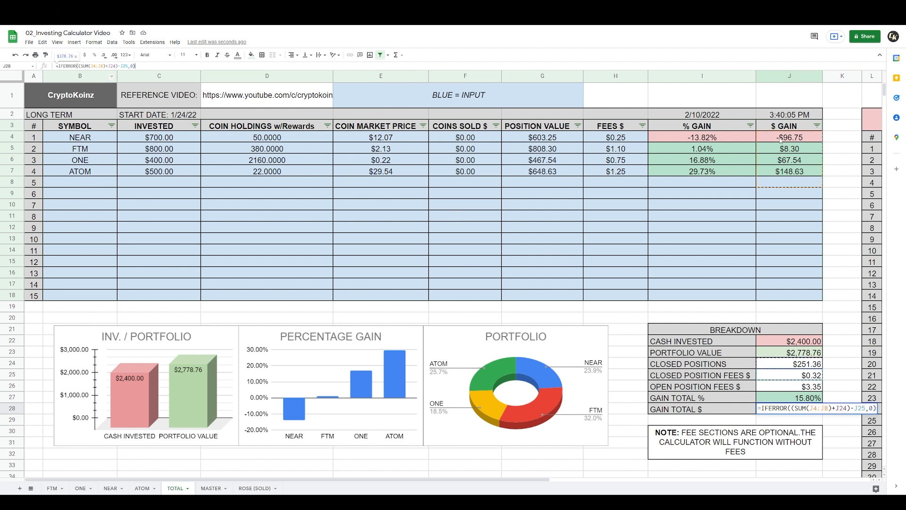
left_click(101, 67)
type("1")
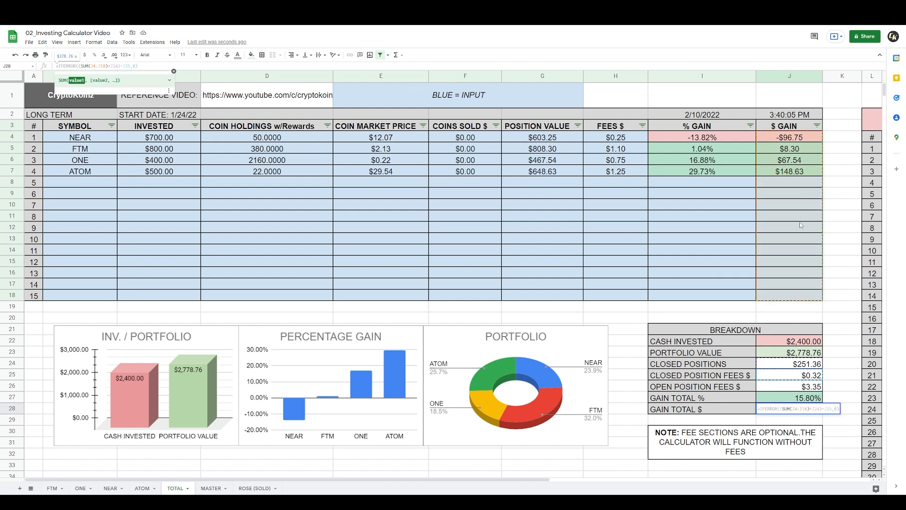
key("Return")
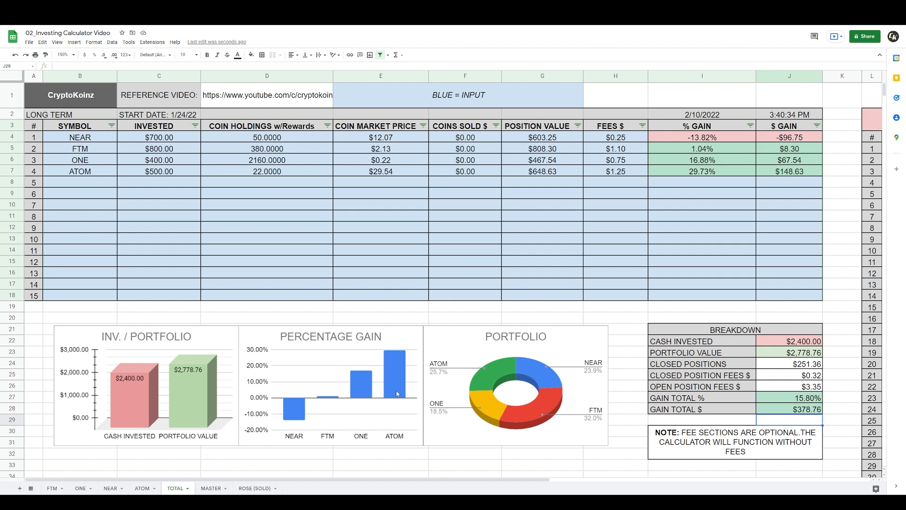
Delete the PORTFOLIO chart and undo the deletion
left_click(513, 355)
left_click(393, 352)
left_click(531, 356)
key("Delete")
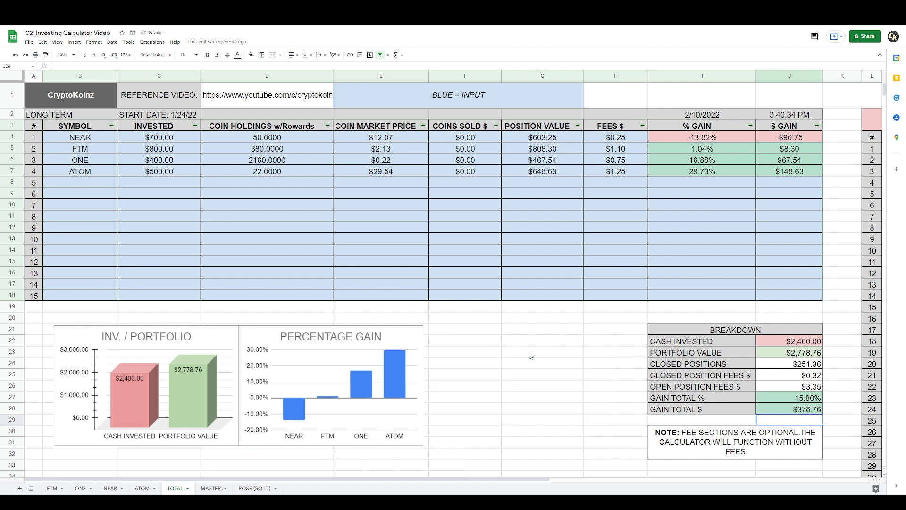
key("ctrl+z")
left_click(359, 358)
left_click(122, 361)
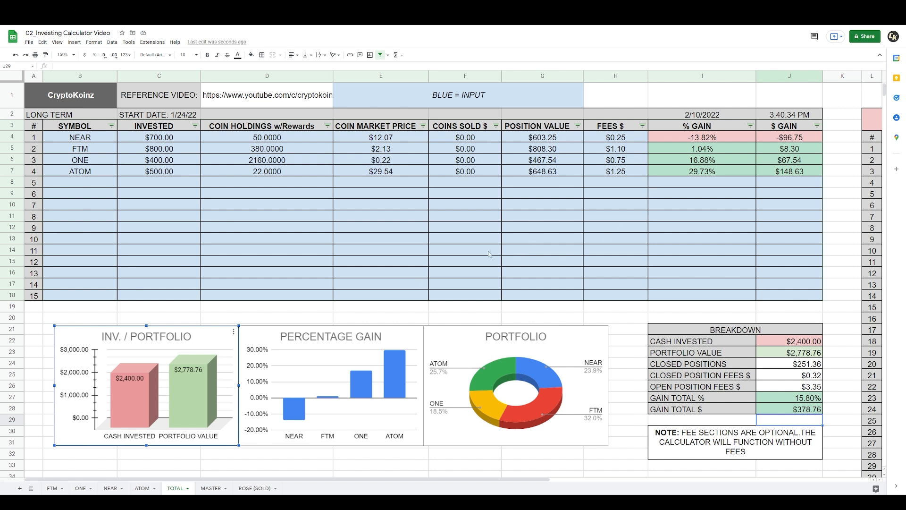
left_click(348, 40)
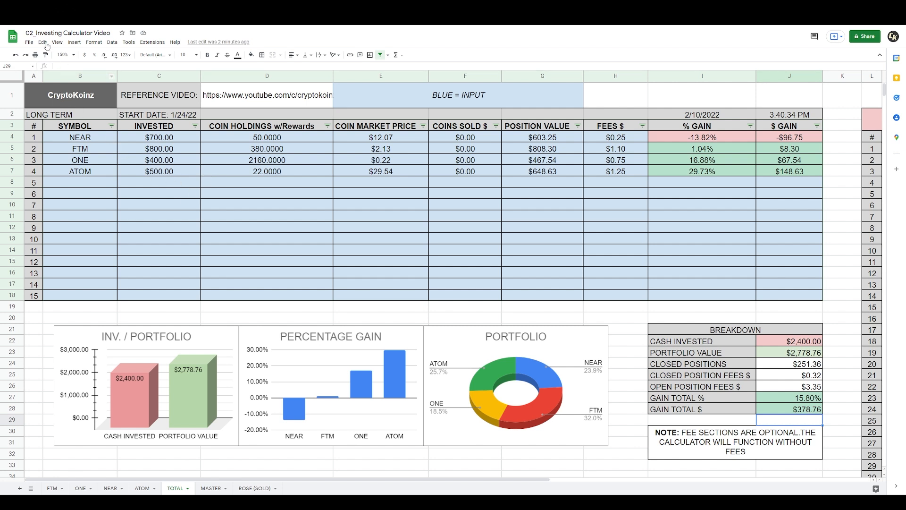
left_click(29, 42)
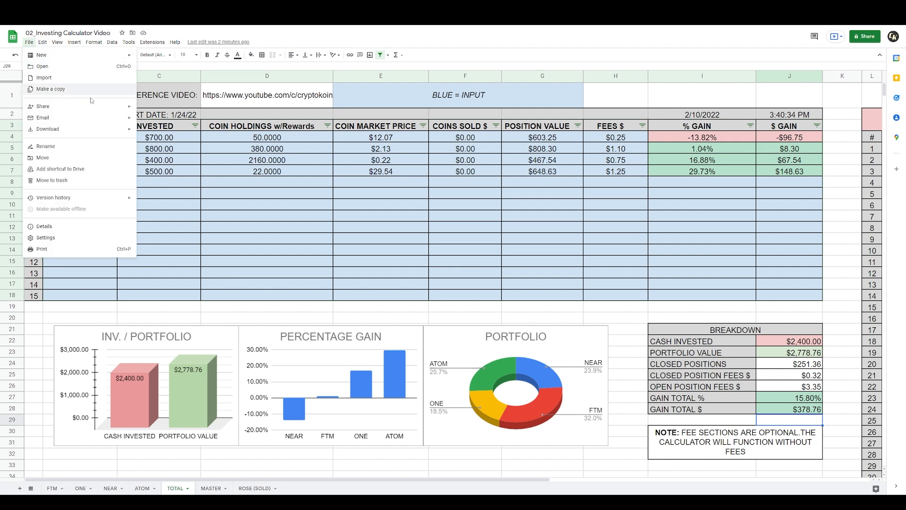
left_click(336, 204)
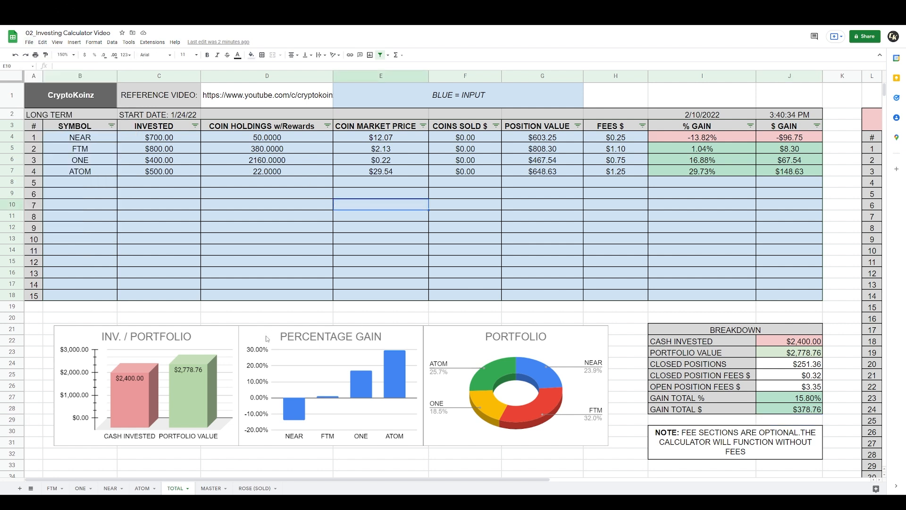